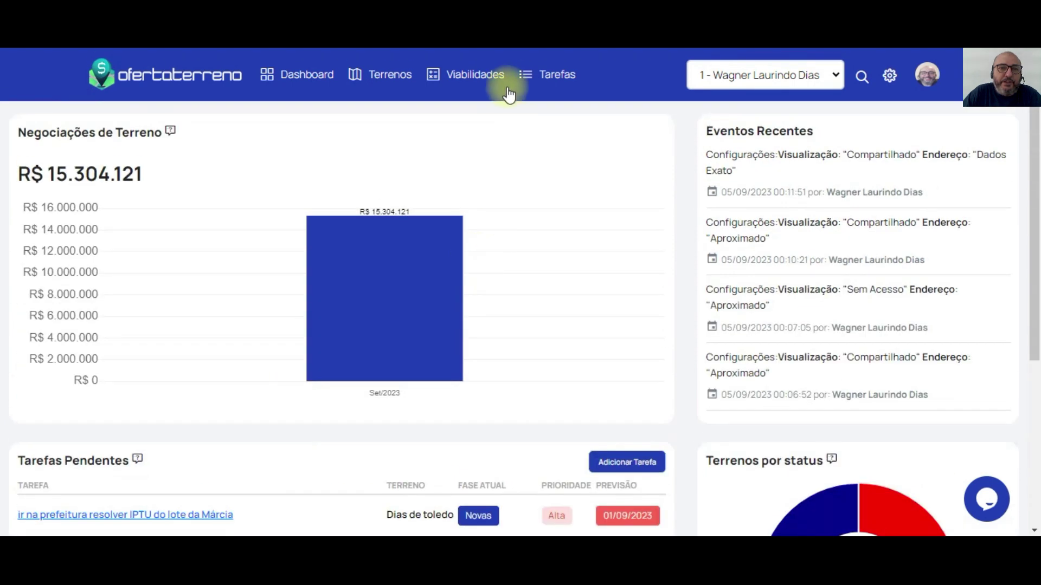
Step: Open the "Dias de Toledo Versão 1" feasibility study for editing and show its Empreendimento section
left_click(488, 77)
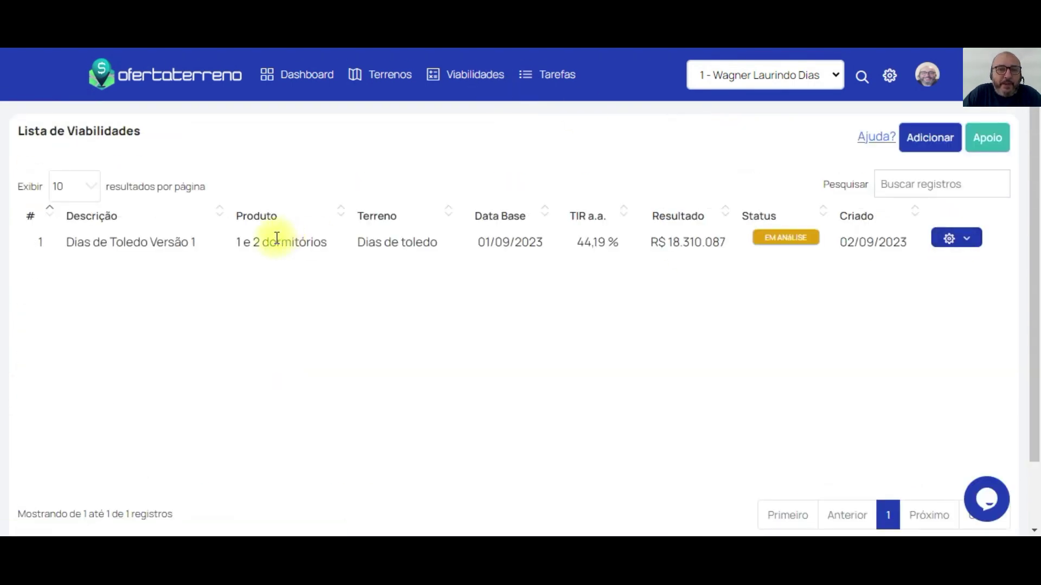
left_click_drag(149, 242, 502, 241)
left_click(952, 249)
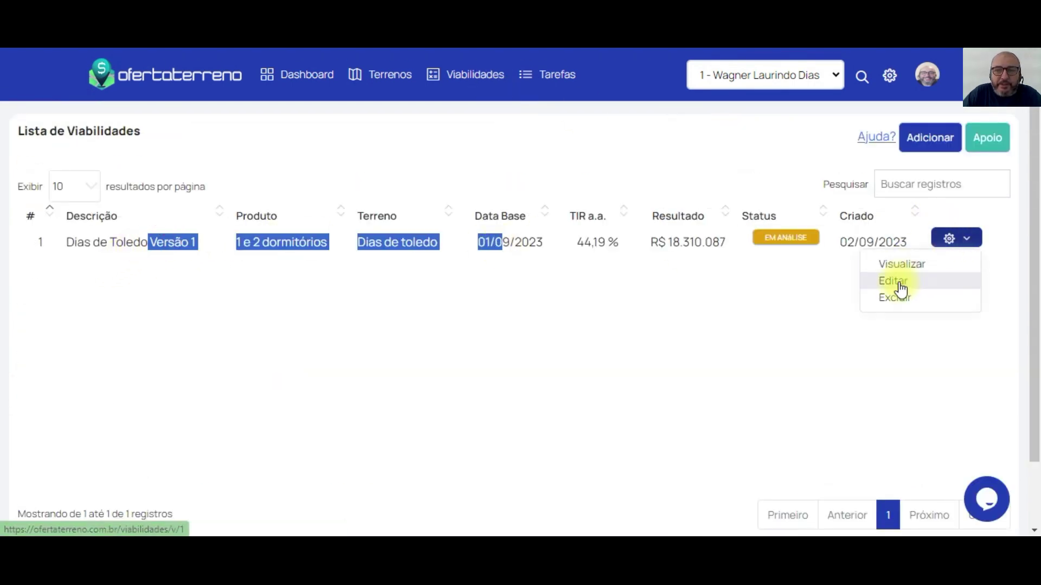
left_click(912, 286)
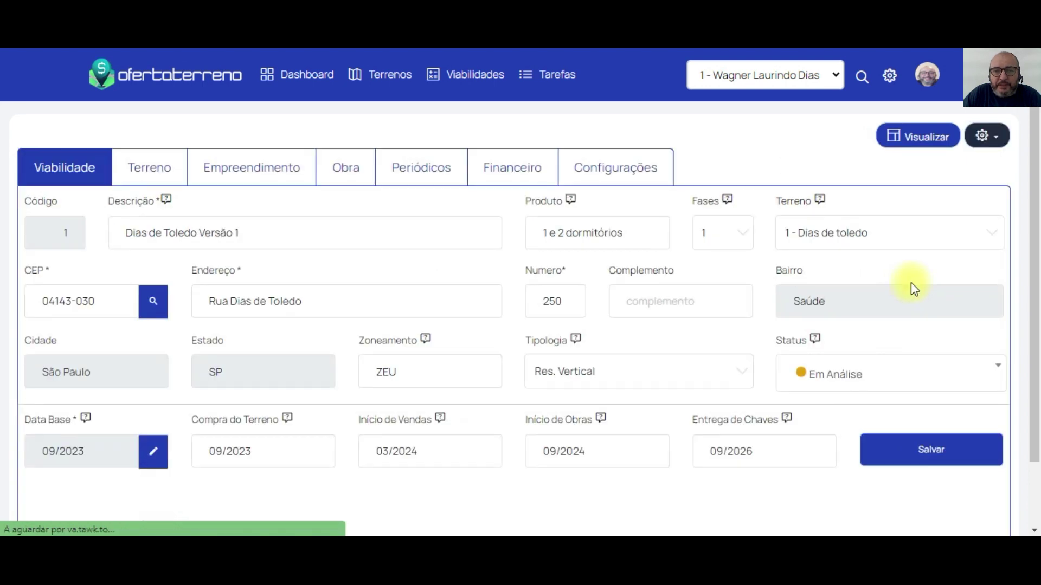
left_click(262, 179)
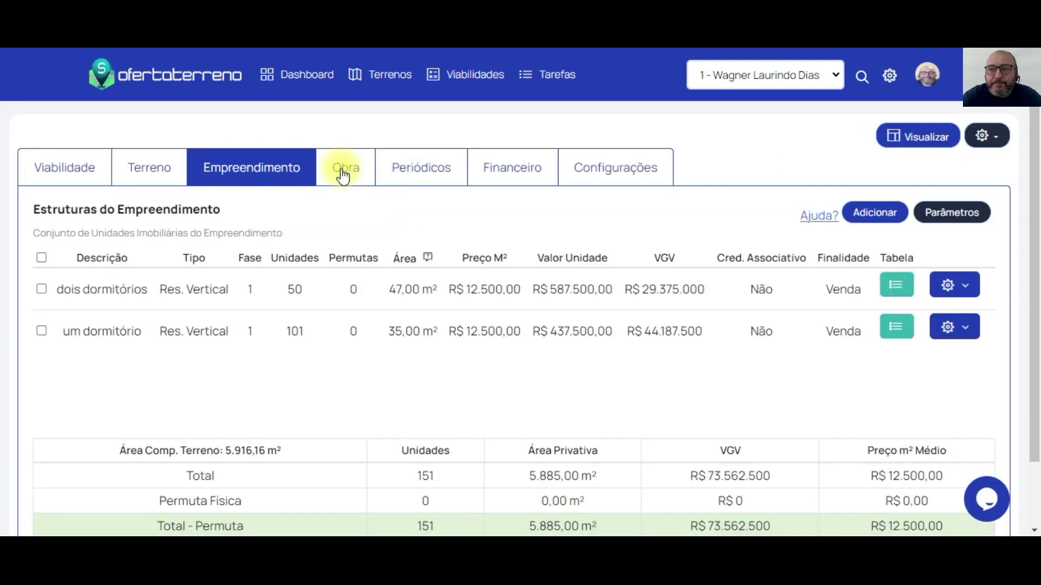
Step: Examine the sales table premises of the "dois dormitórios" structure and return to the development structures list
left_click(428, 258)
left_click(651, 282)
left_click(896, 286)
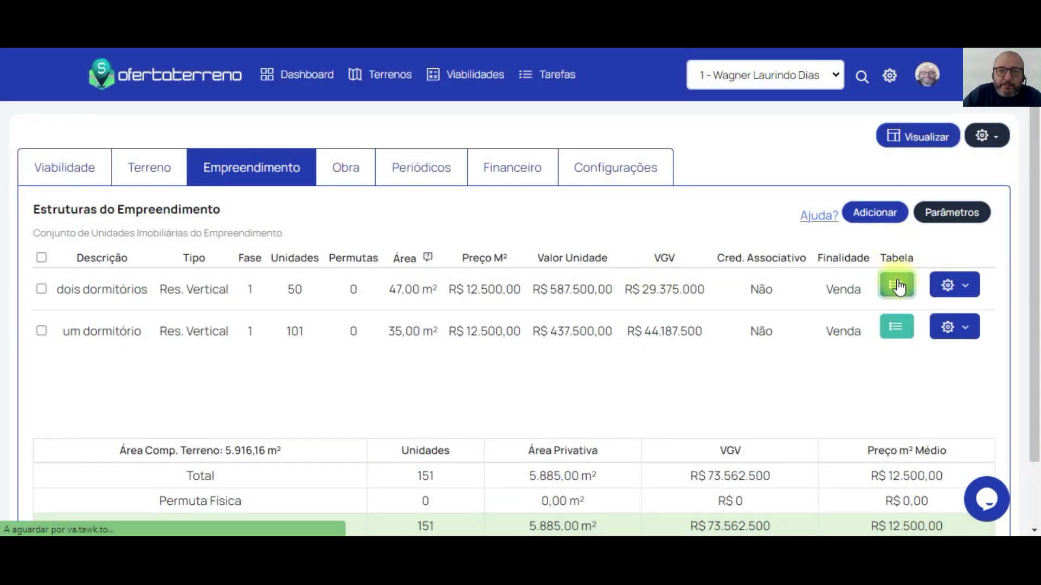
left_click(462, 314)
left_click(244, 314)
left_click(126, 312)
left_click(123, 310)
left_click(300, 313)
left_click(301, 315)
left_click(880, 311)
left_click(880, 313)
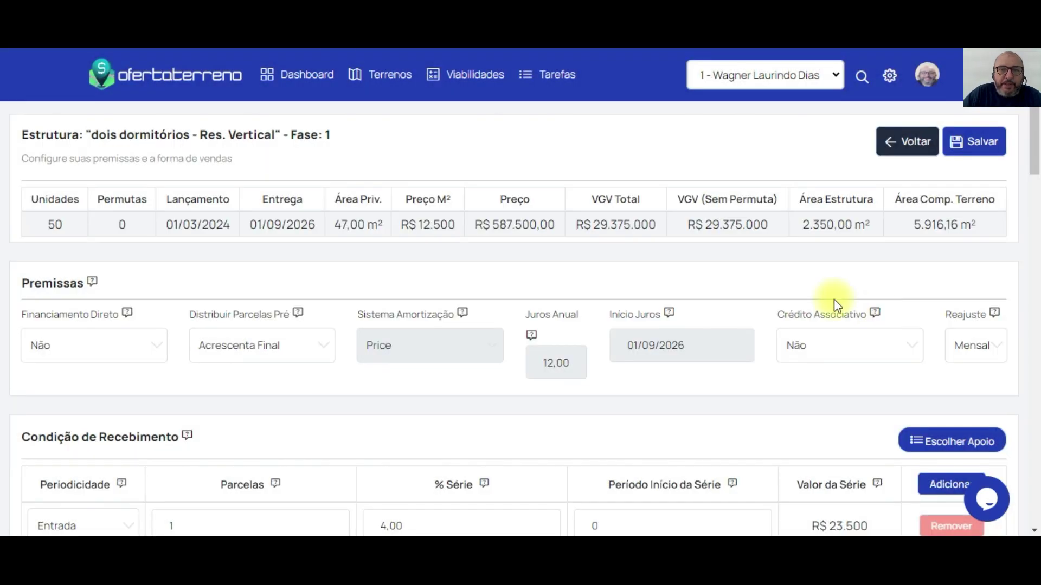
left_click(918, 149)
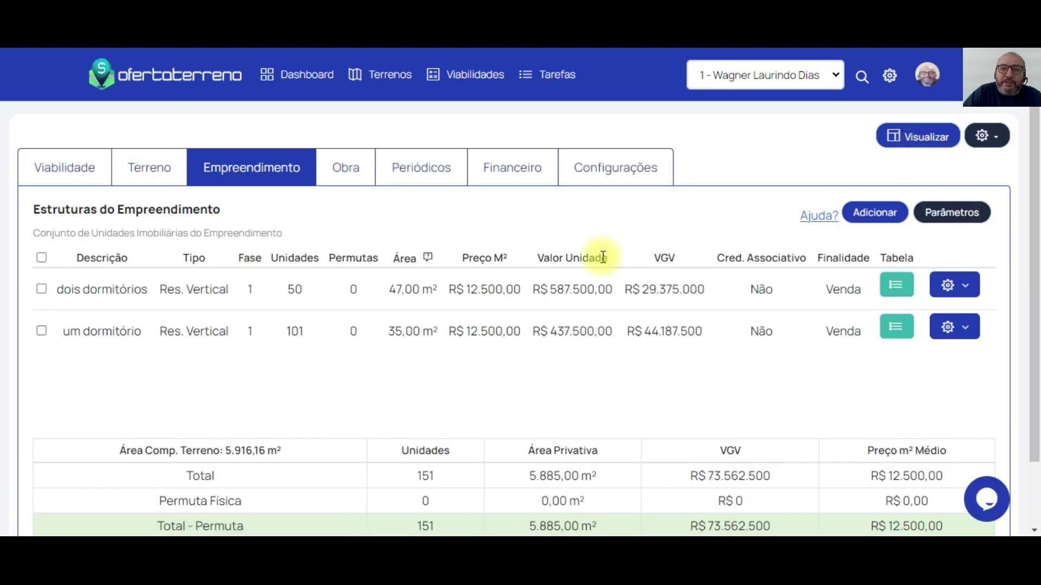
left_click(987, 501)
left_click(989, 507)
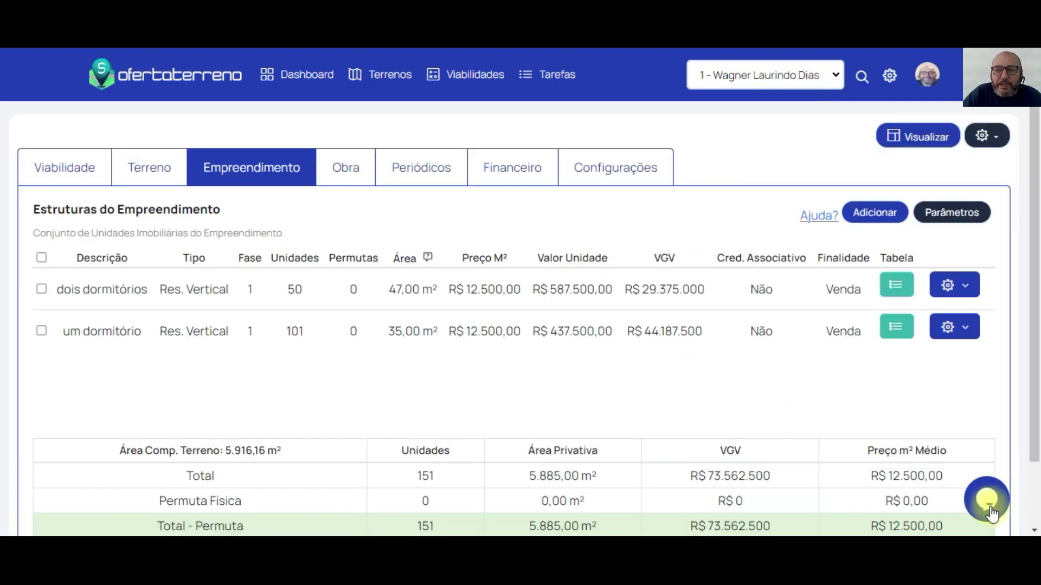
left_click(989, 510)
left_click(989, 502)
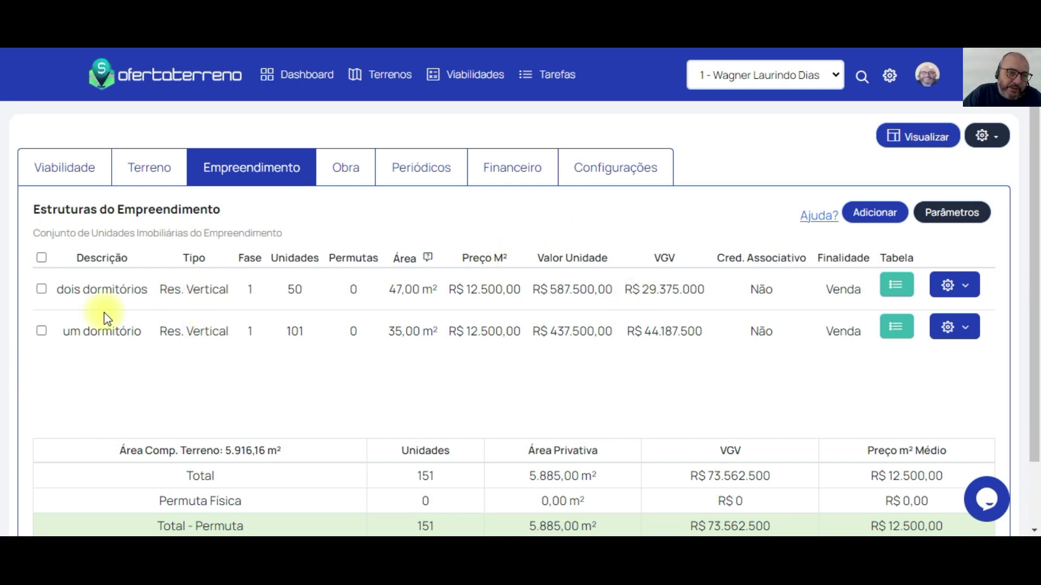
Step: Examine the type, units, area, price per m², unit value and VGV of the "dois dormitórios" structure
left_click_drag(75, 259, 120, 270)
left_click_drag(57, 291, 247, 298)
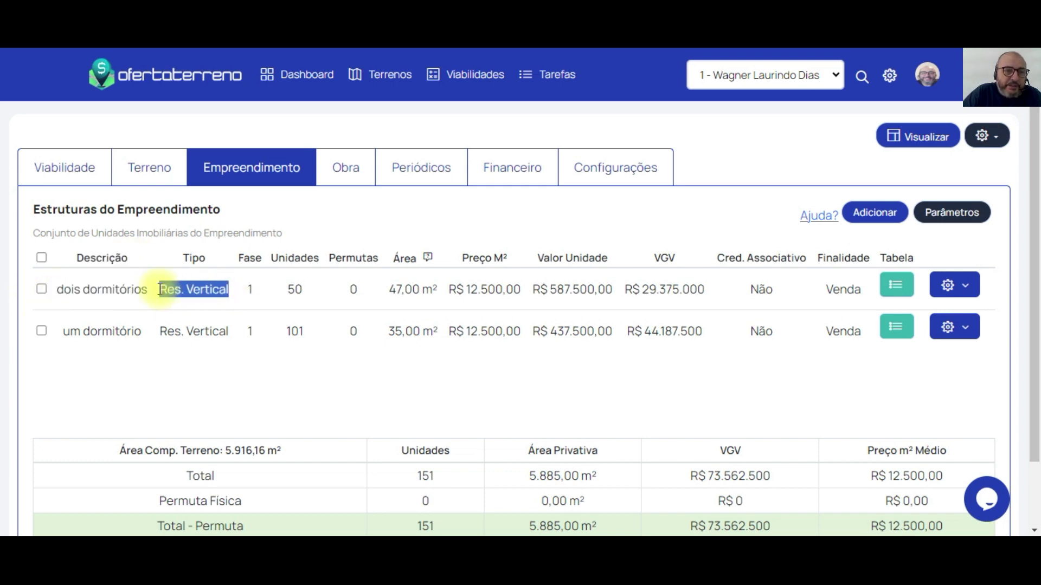
left_click_drag(64, 289, 309, 291)
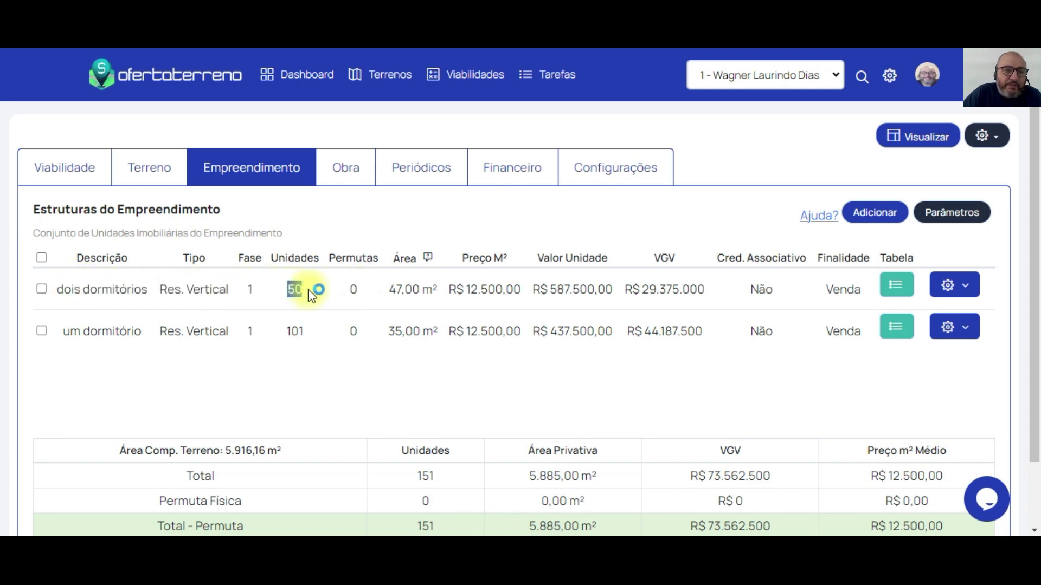
left_click_drag(386, 291, 521, 293)
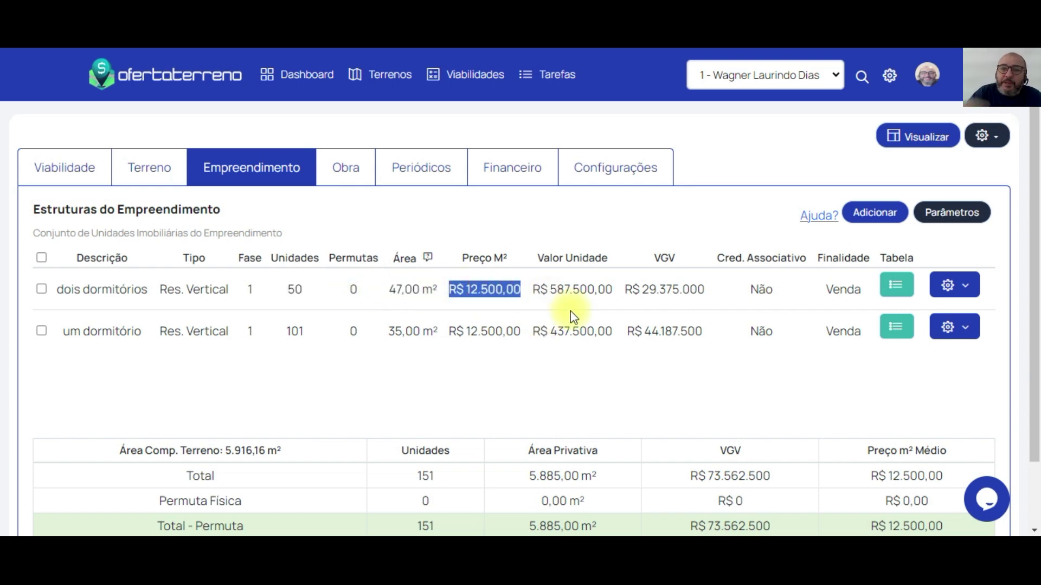
left_click_drag(533, 289, 704, 289)
left_click(626, 289)
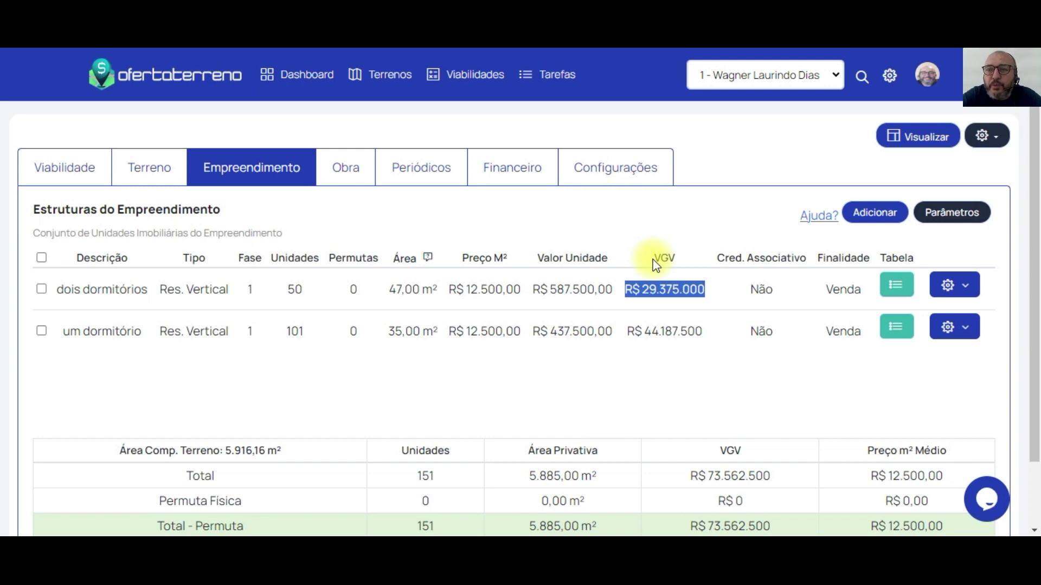
left_click_drag(62, 289, 707, 287)
Step: Compare the VGV of both structures with the development's total and net-of-exchange VGV
scroll(699, 470, "down", 2)
left_click_drag(690, 449, 764, 450)
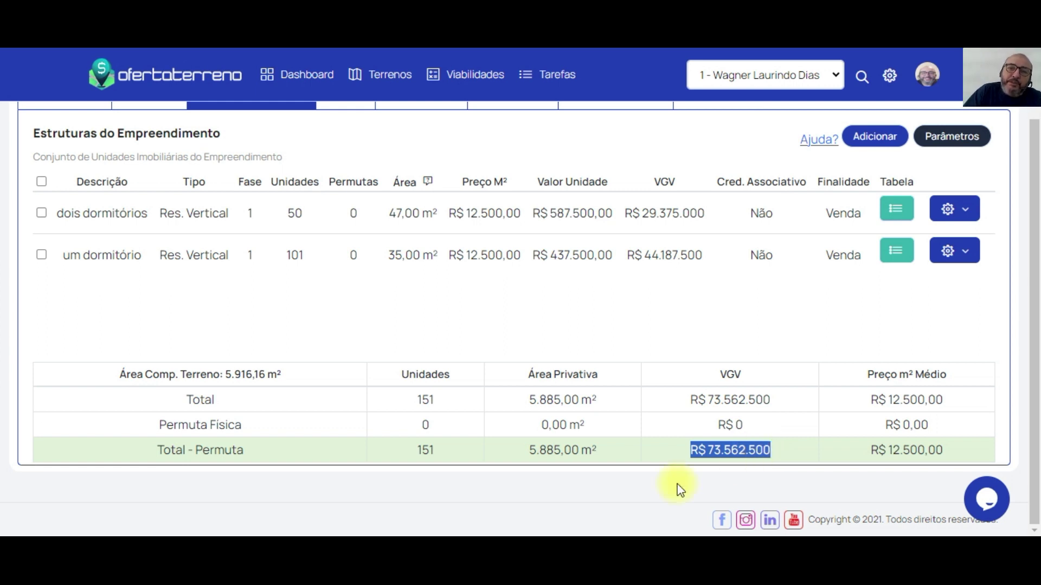
left_click_drag(625, 213, 682, 213)
left_click_drag(63, 213, 704, 215)
left_click_drag(68, 255, 728, 258)
left_click(657, 259)
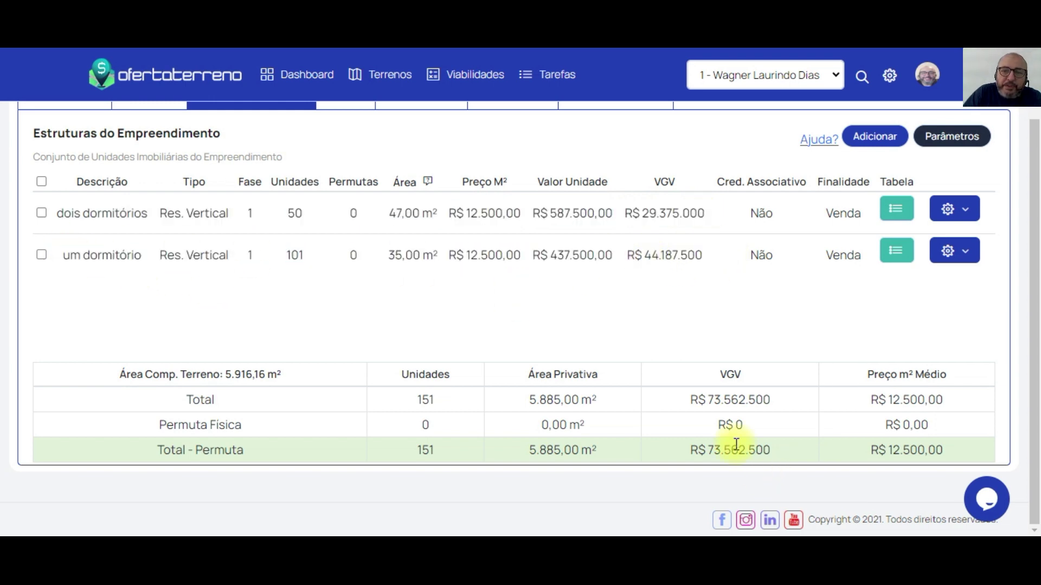
double_click(207, 401)
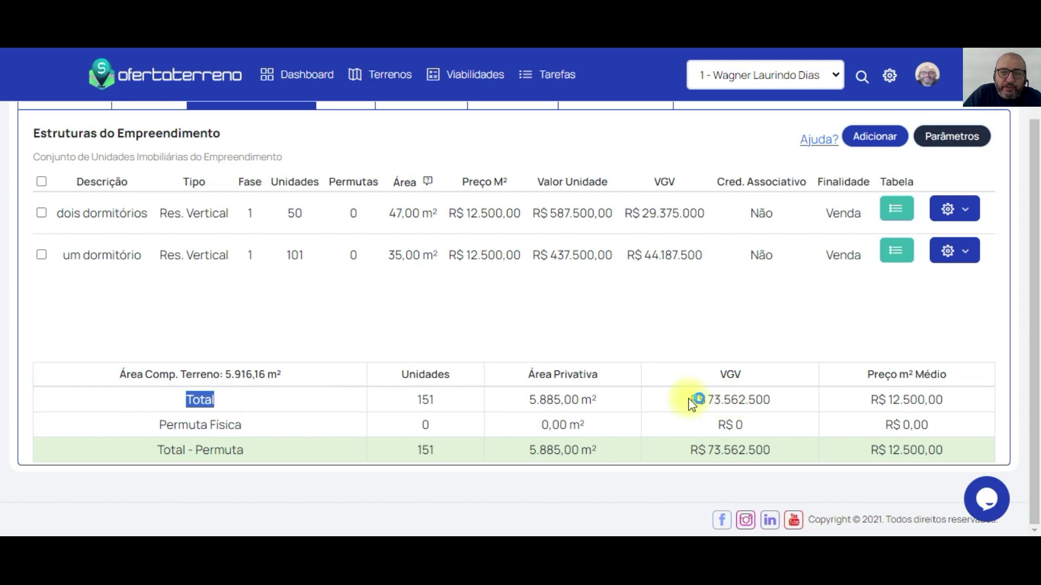
left_click_drag(691, 399, 802, 406)
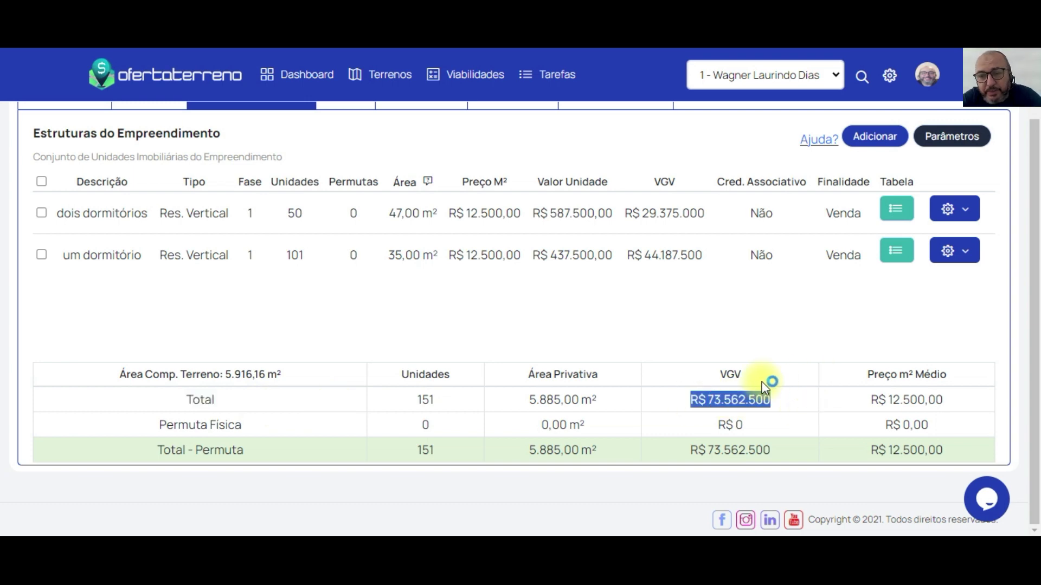
Step: Start adding a development structure and review the available structure types
left_click(865, 138)
left_click(101, 185)
left_click(334, 190)
left_click(333, 188)
left_click(333, 190)
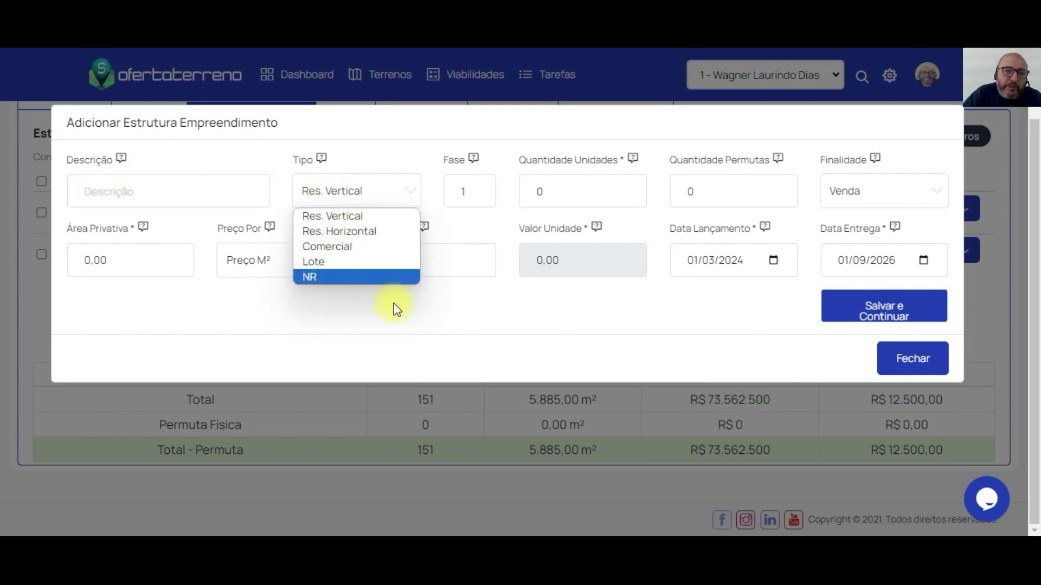
key("Escape")
Step: Examine the unit quantity, exchange quantity and purpose settings of the new structure
left_click(554, 195)
left_click(749, 199)
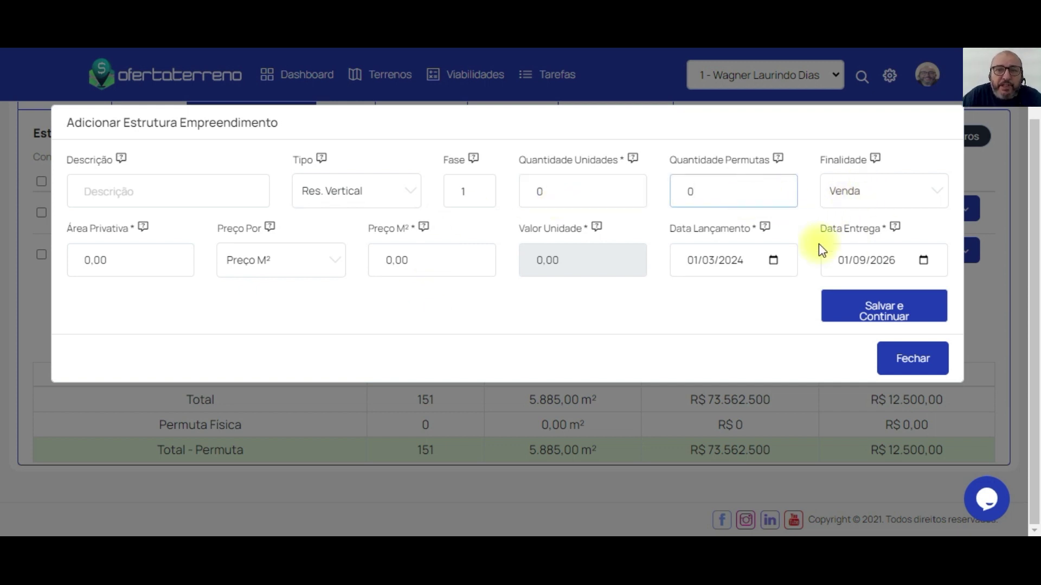
left_click_drag(550, 160, 616, 161)
left_click(638, 159)
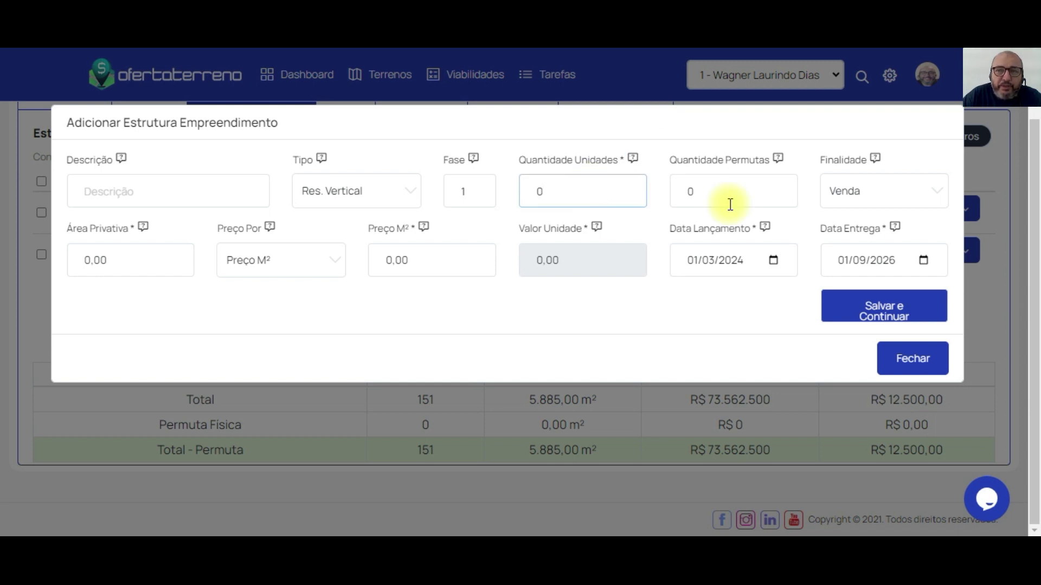
left_click_drag(712, 161, 785, 165)
left_click(717, 191)
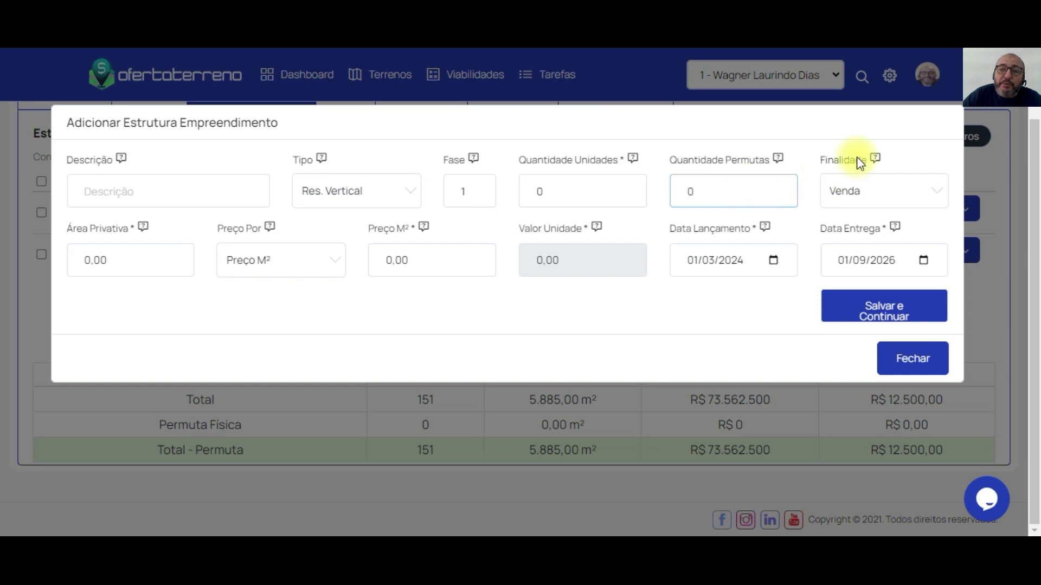
left_click_drag(816, 160, 855, 161)
left_click(862, 192)
left_click(860, 196)
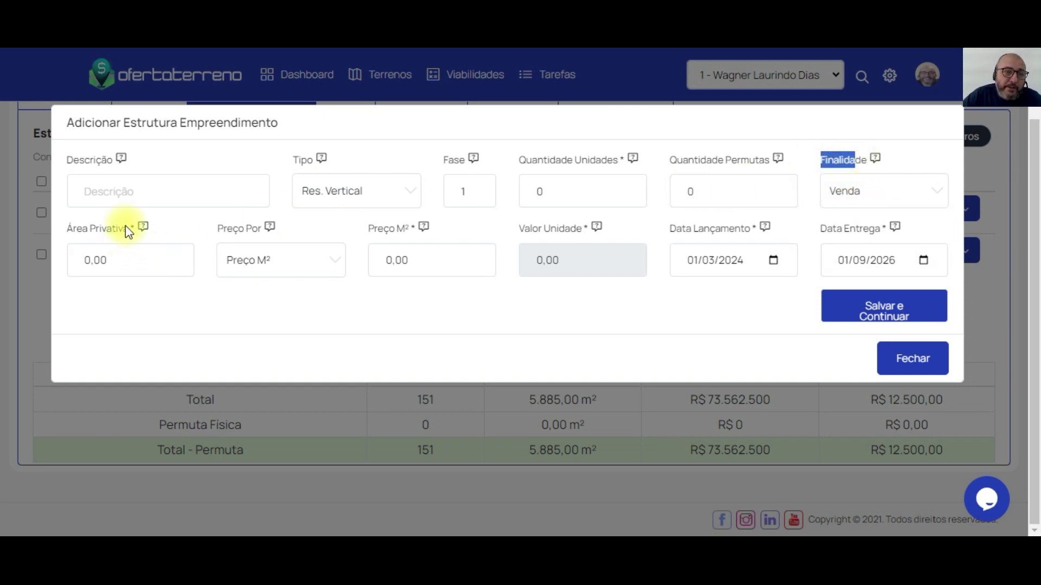
Step: Try Preço por Unidade as the new structure's price basis, then switch it back to Preço M²
left_click_drag(126, 226, 171, 230)
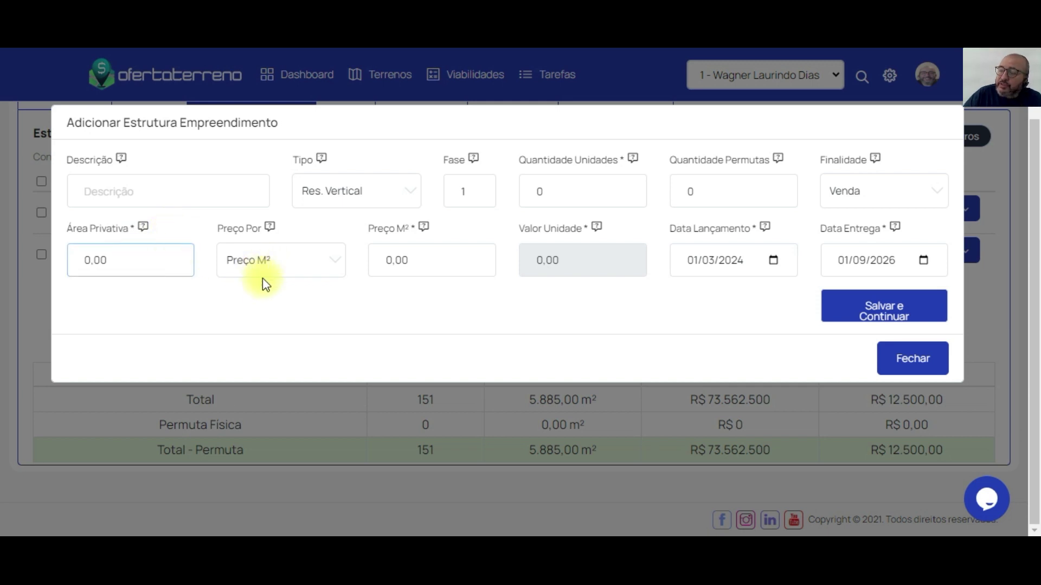
left_click(265, 259)
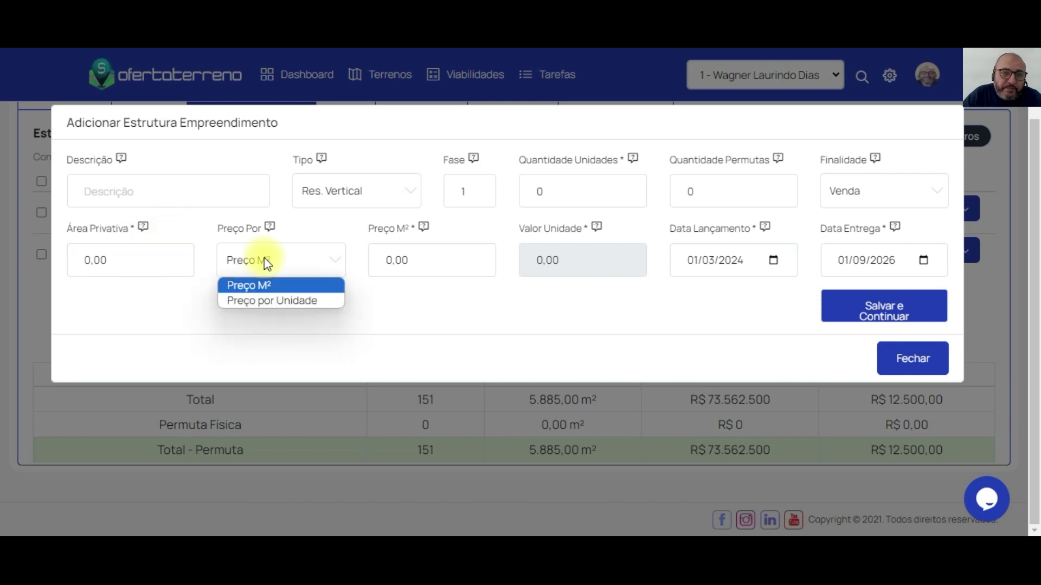
left_click(267, 301)
left_click(580, 259)
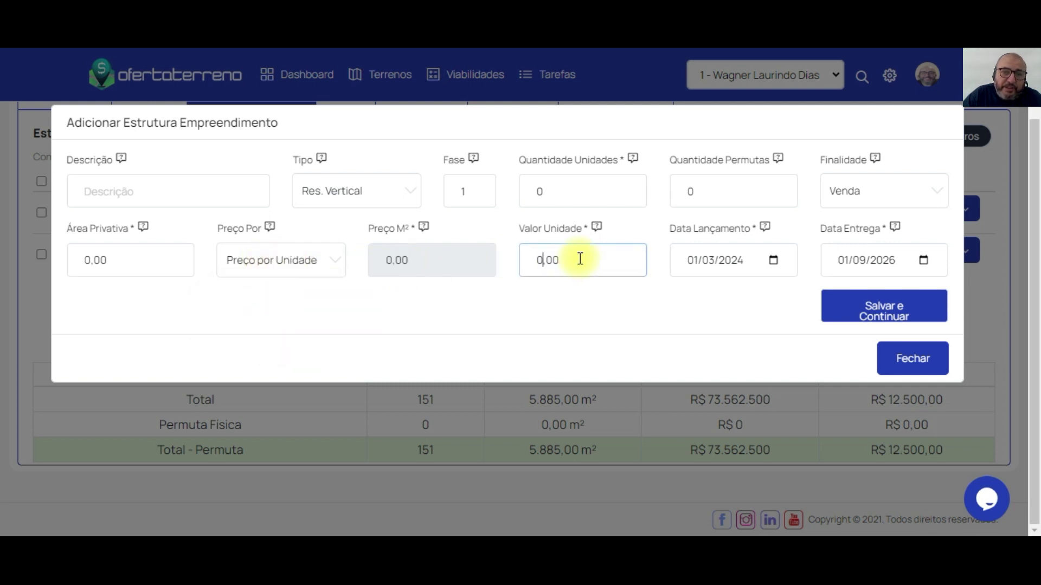
left_click(313, 258)
left_click(310, 284)
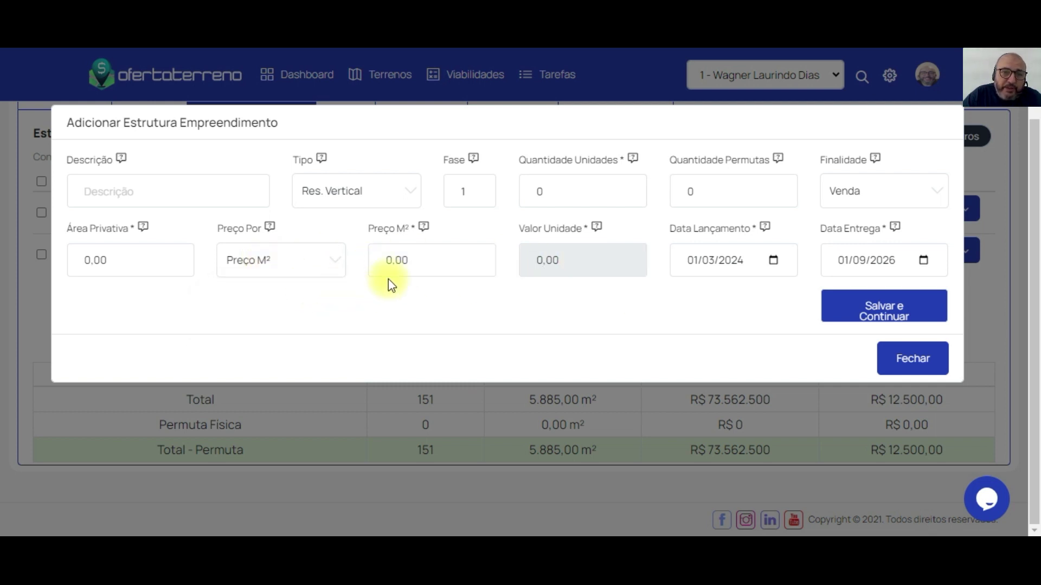
left_click(419, 259)
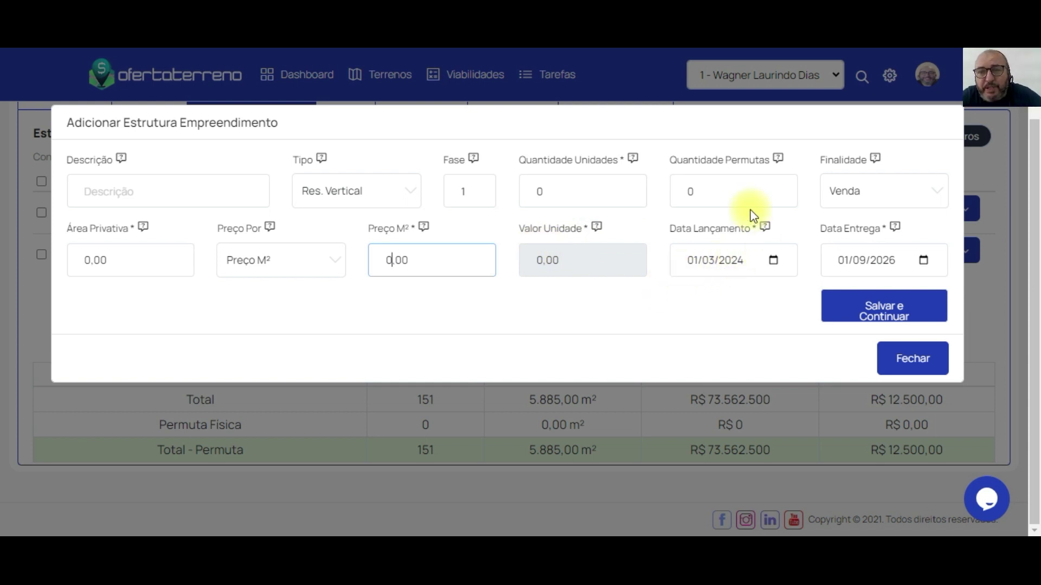
Step: Examine the new structure's launch and delivery dates, then close the form without saving
left_click(750, 268)
left_click(872, 263)
left_click(809, 272)
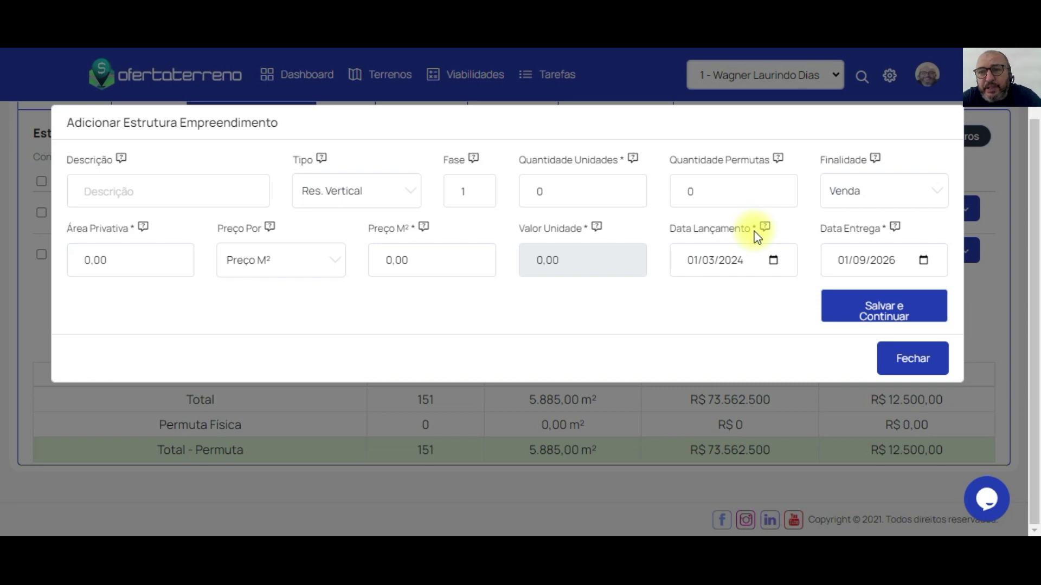
left_click(903, 360)
Step: Check the sales start and key delivery dates in the feasibility study's general data
scroll(232, 156, "up", 2)
left_click(82, 169)
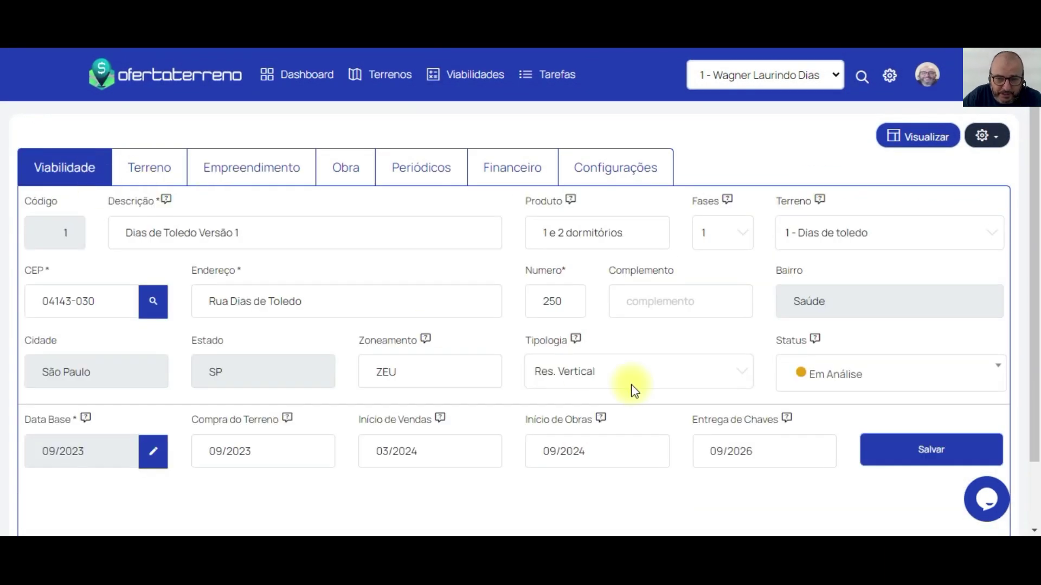
scroll(635, 390, "down", 2)
left_click(360, 379)
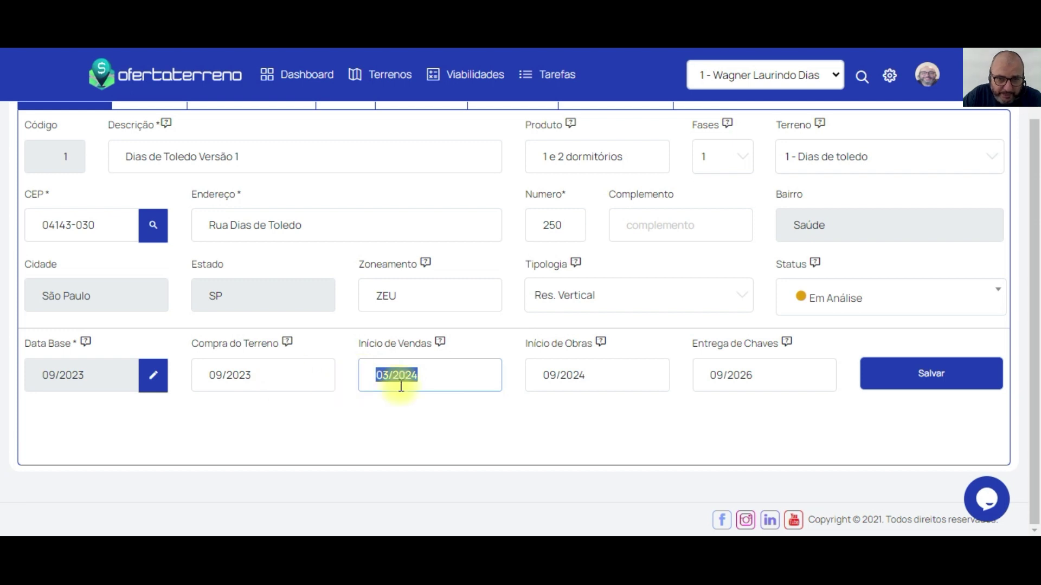
left_click(721, 378)
scroll(688, 400, "up", 2)
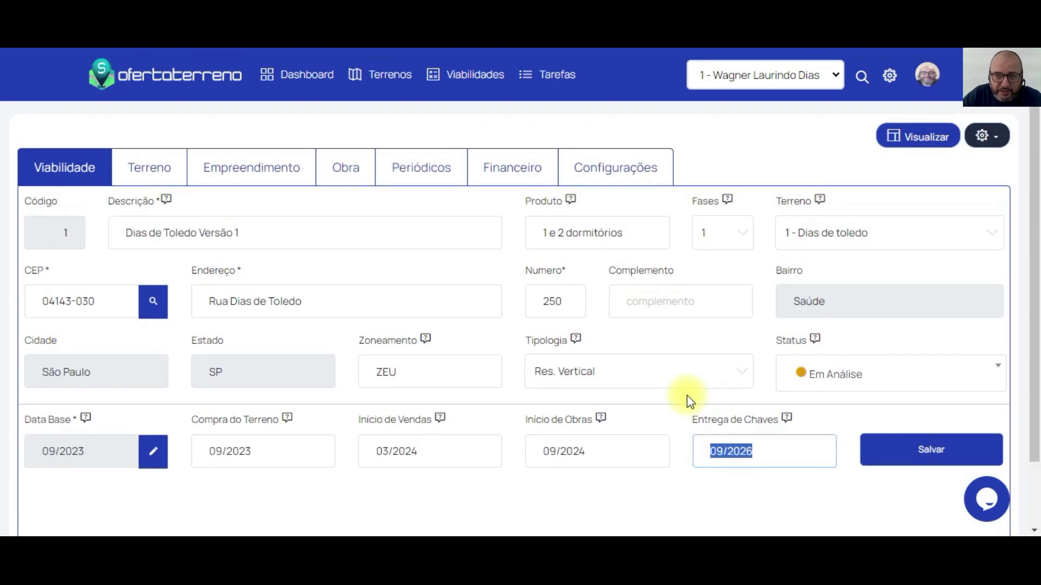
Step: Return to the development structures, reopen the new structure form and compare its launch and delivery dates
left_click(256, 176)
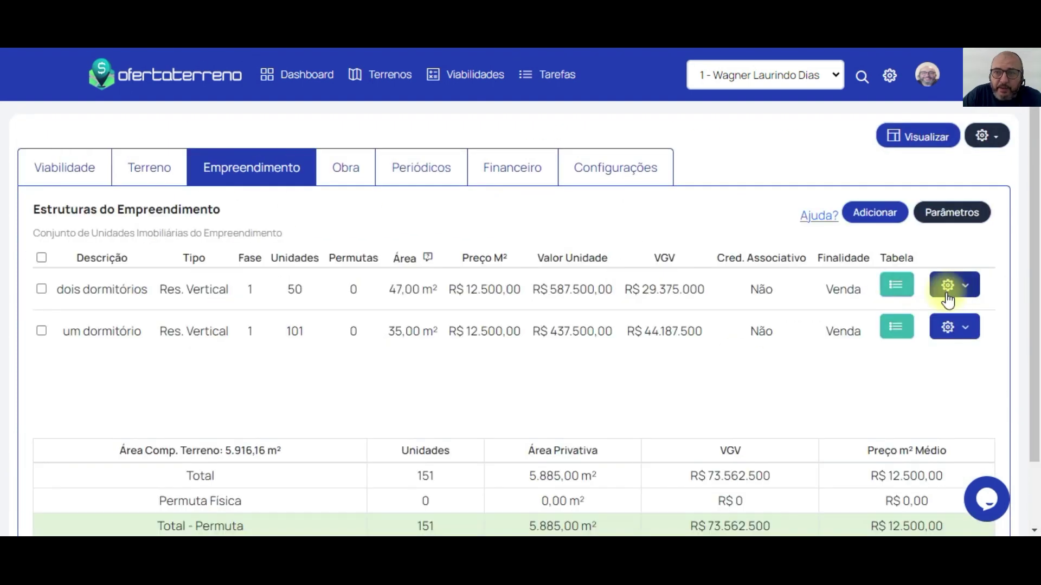
left_click(876, 214)
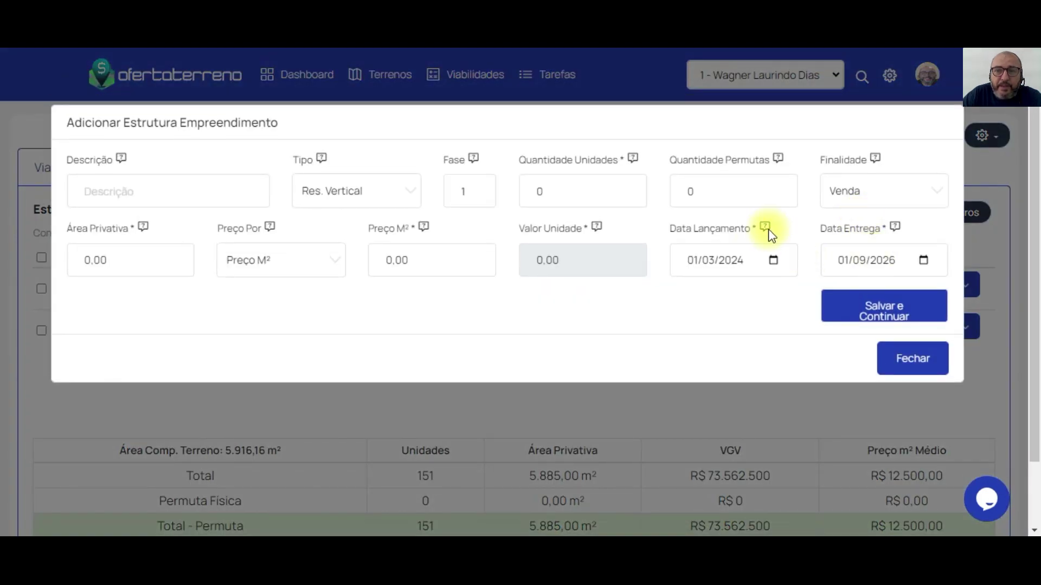
left_click(687, 265)
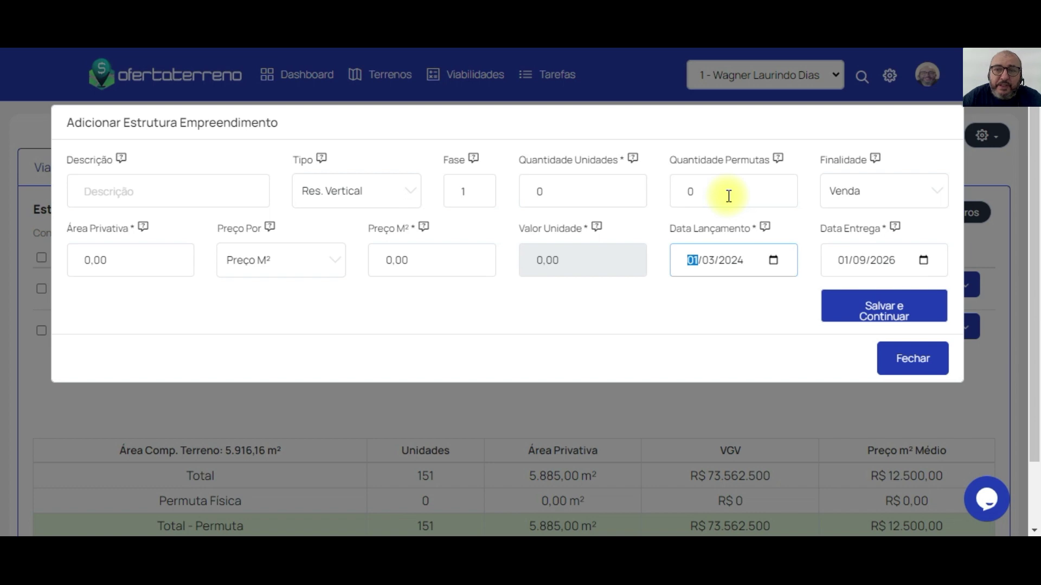
left_click(882, 260)
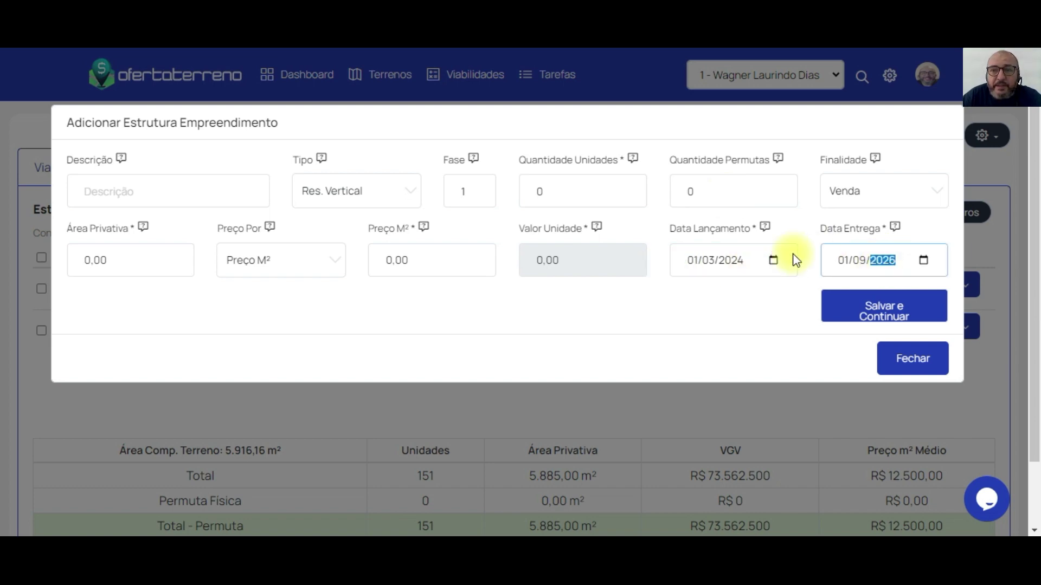
Step: Open the sales table of the "dois dormitórios" structure and examine the prices, VGV and areas in its summary
left_click(901, 316)
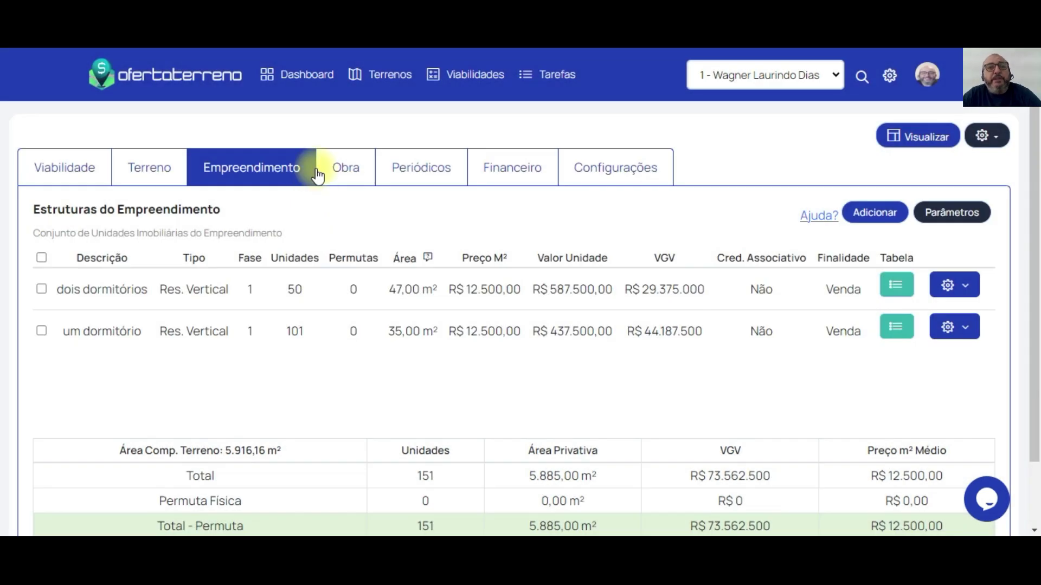
left_click(890, 287)
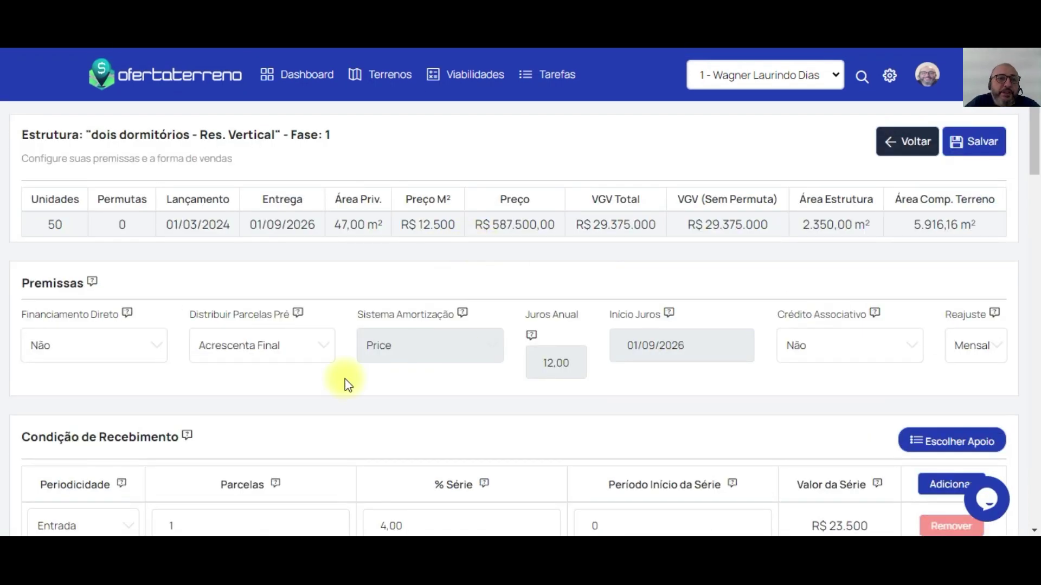
double_click(122, 224)
left_click_drag(166, 225, 448, 228)
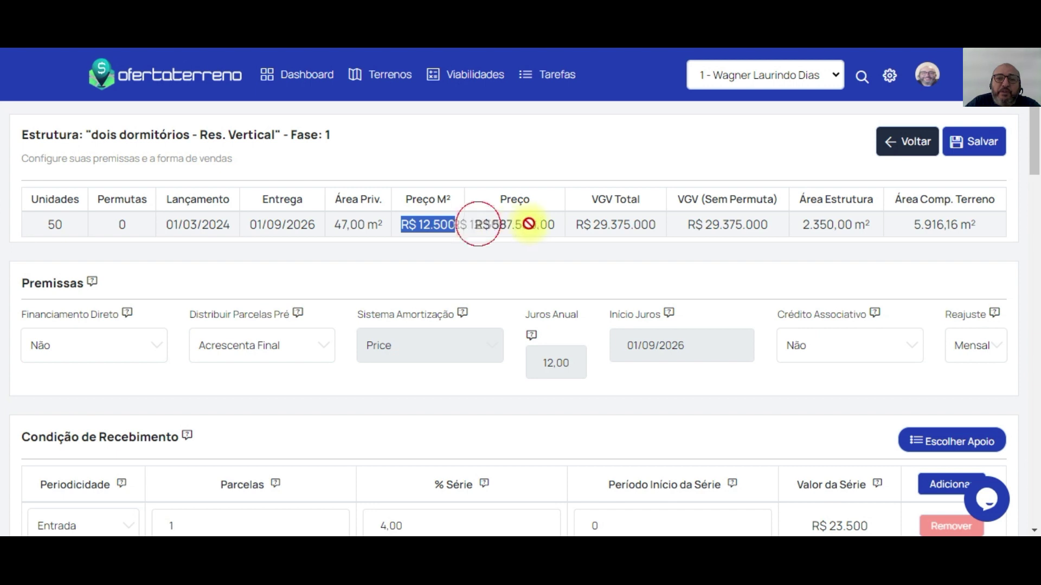
left_click_drag(554, 225, 480, 230)
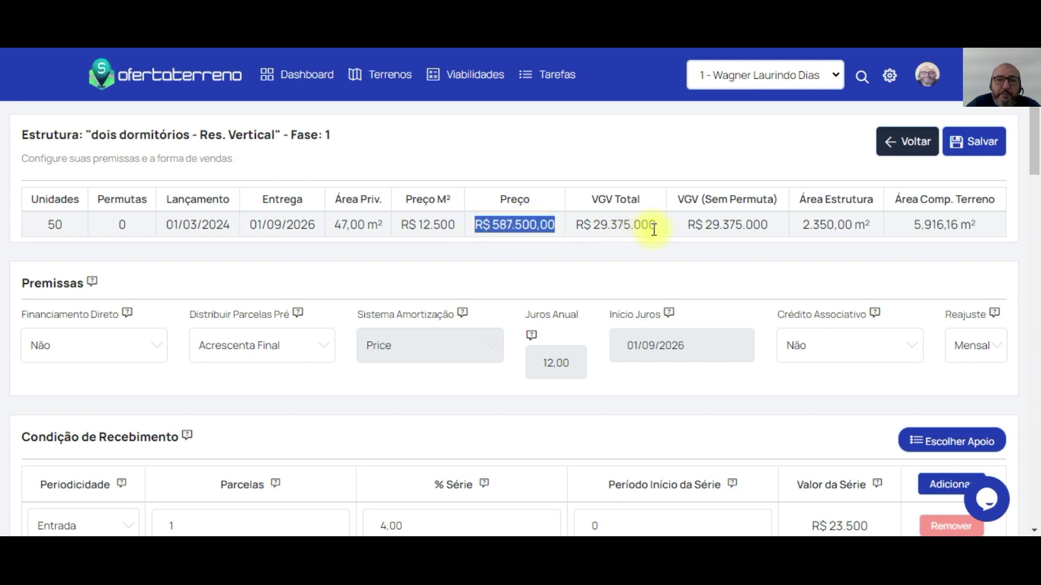
left_click_drag(657, 227, 590, 240)
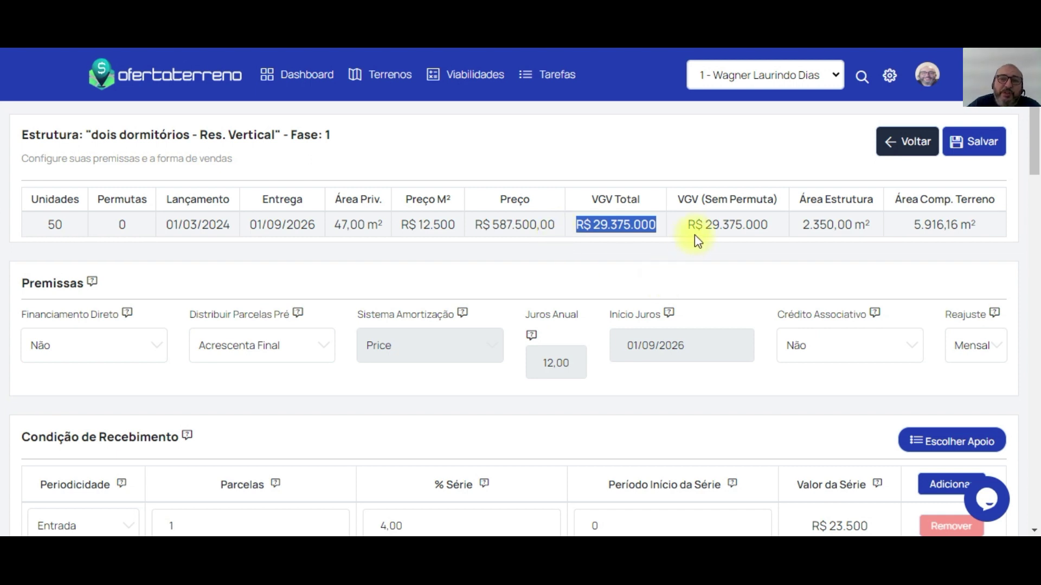
left_click_drag(782, 227, 685, 228)
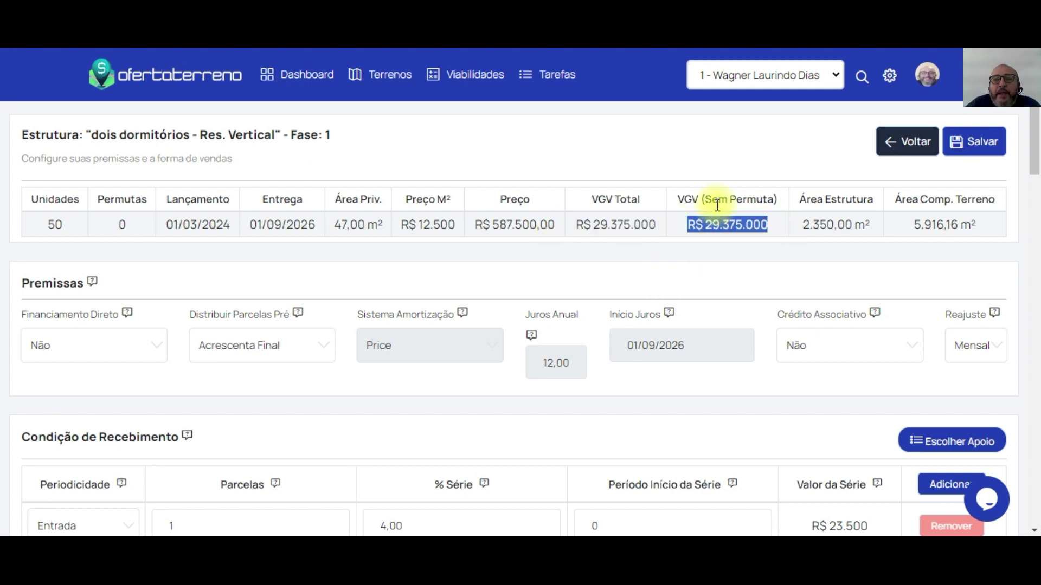
left_click_drag(686, 224, 871, 232)
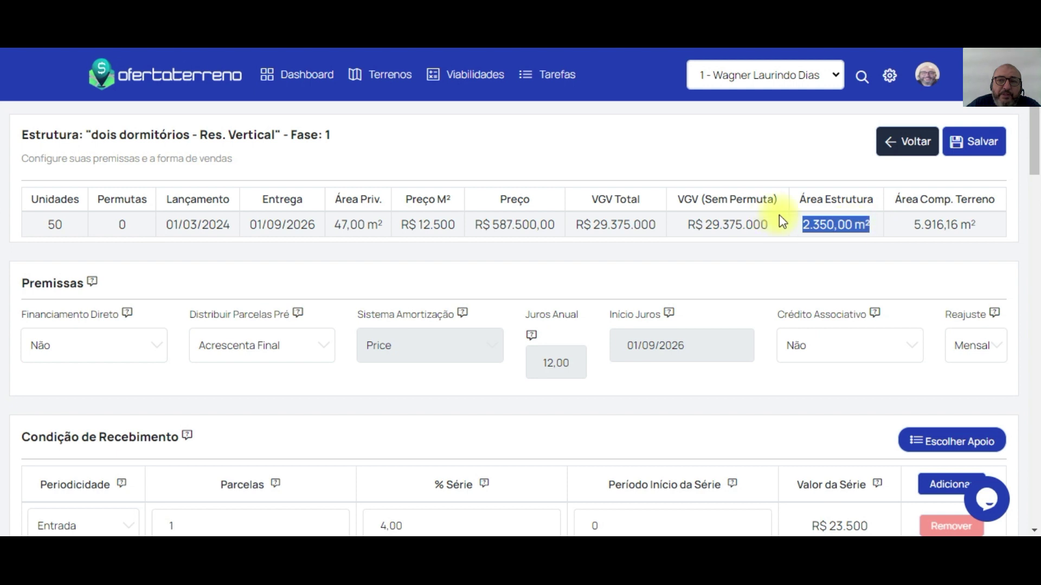
left_click(802, 228)
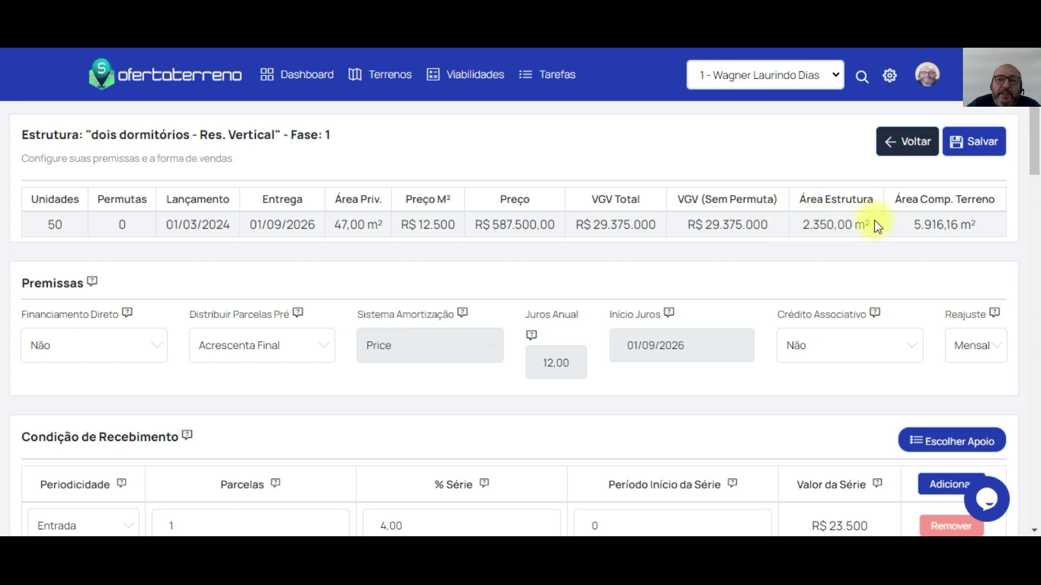
left_click_drag(905, 223, 966, 217)
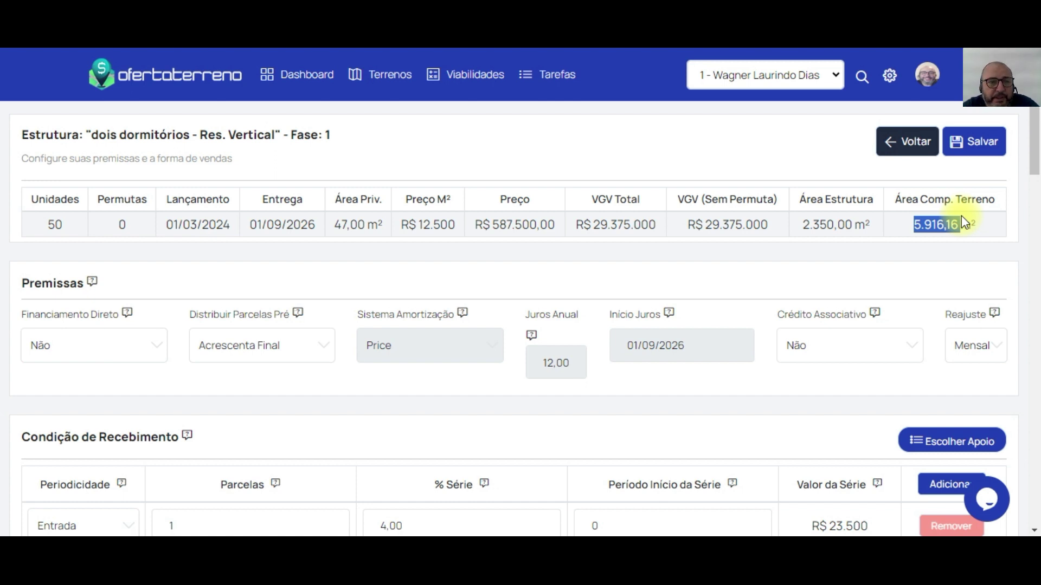
Step: Review the available options for Financiamento Direto and Distribuir Parcelas Pré in the structure's premises without changing them
left_click(133, 345)
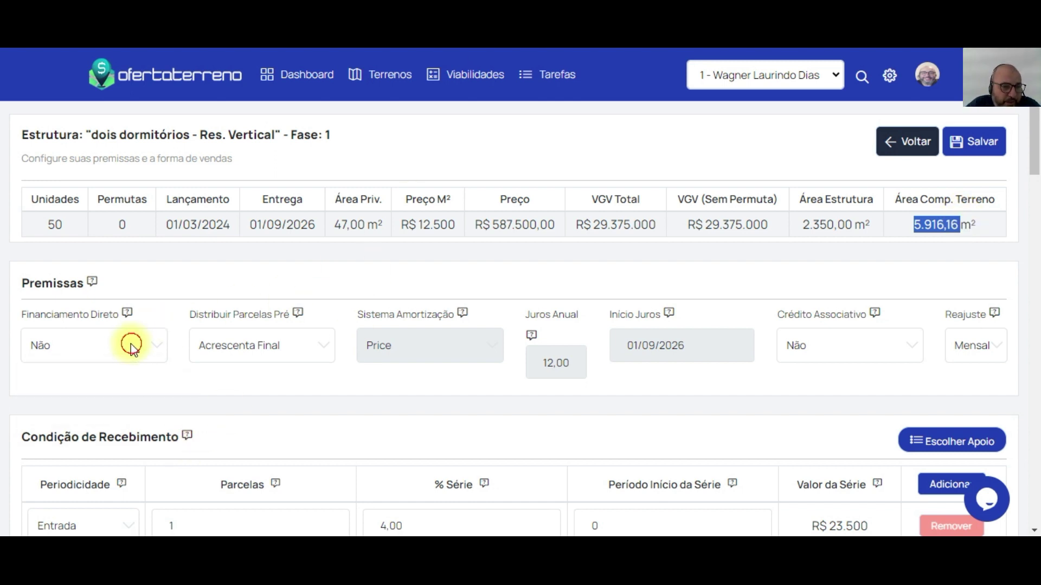
left_click_drag(11, 282, 133, 280)
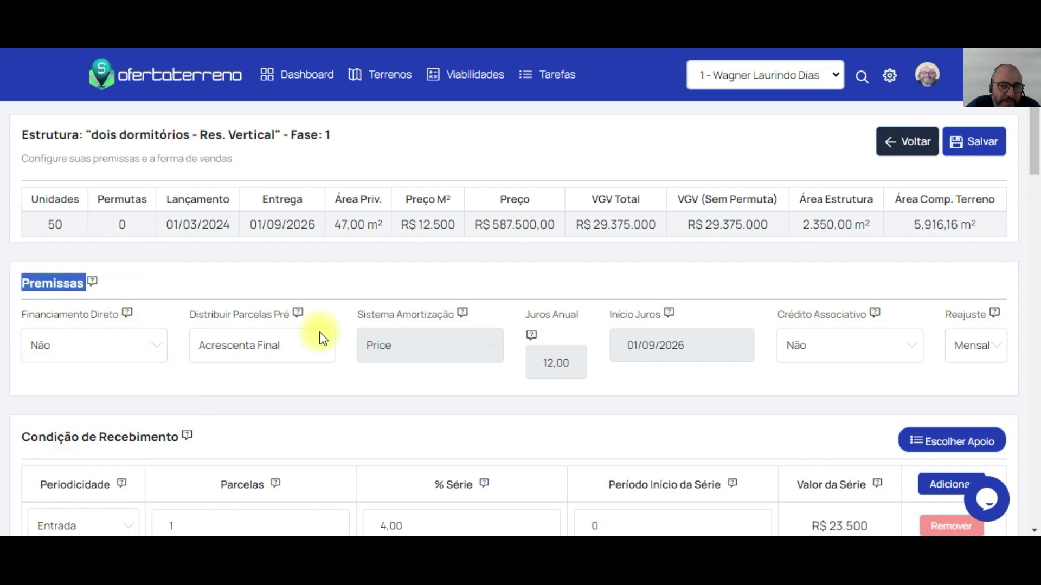
left_click(75, 355)
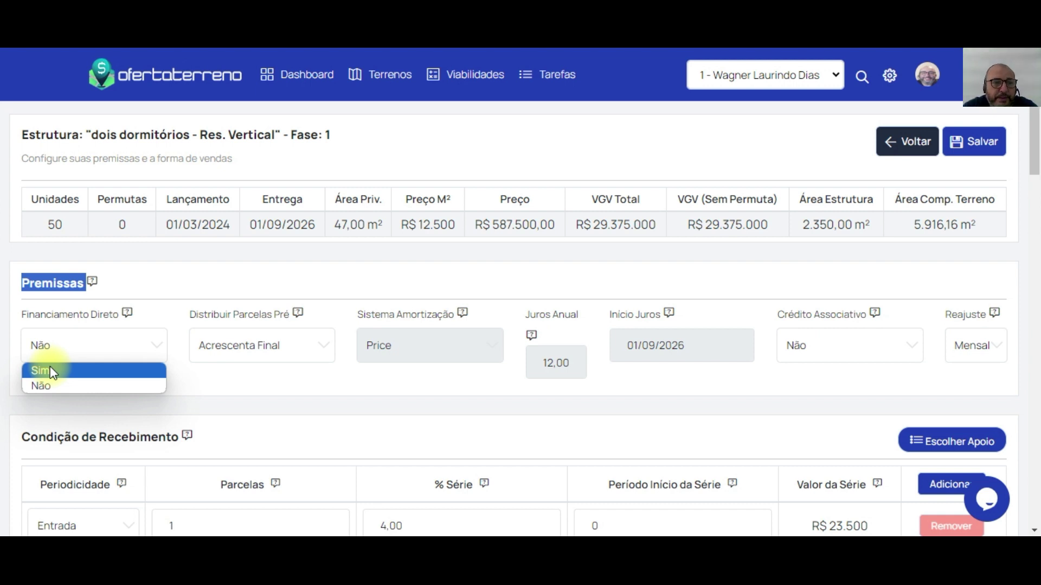
left_click(50, 385)
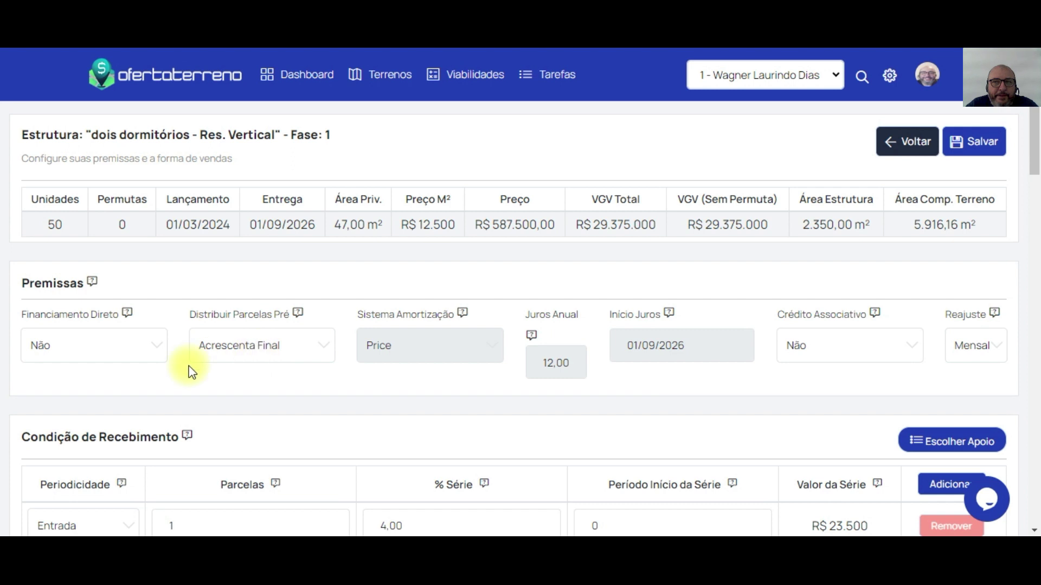
left_click_drag(190, 313, 291, 307)
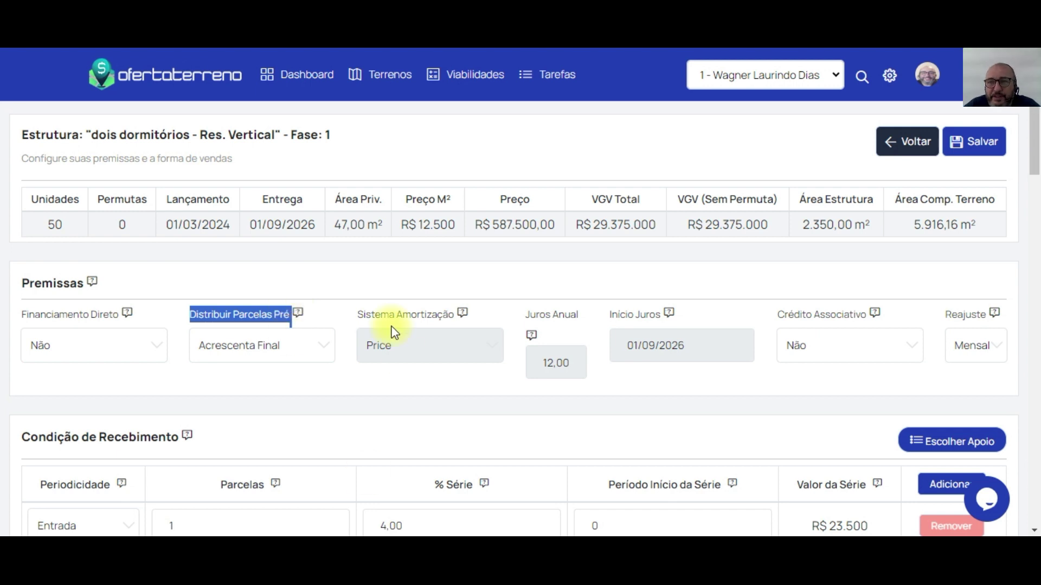
left_click(309, 352)
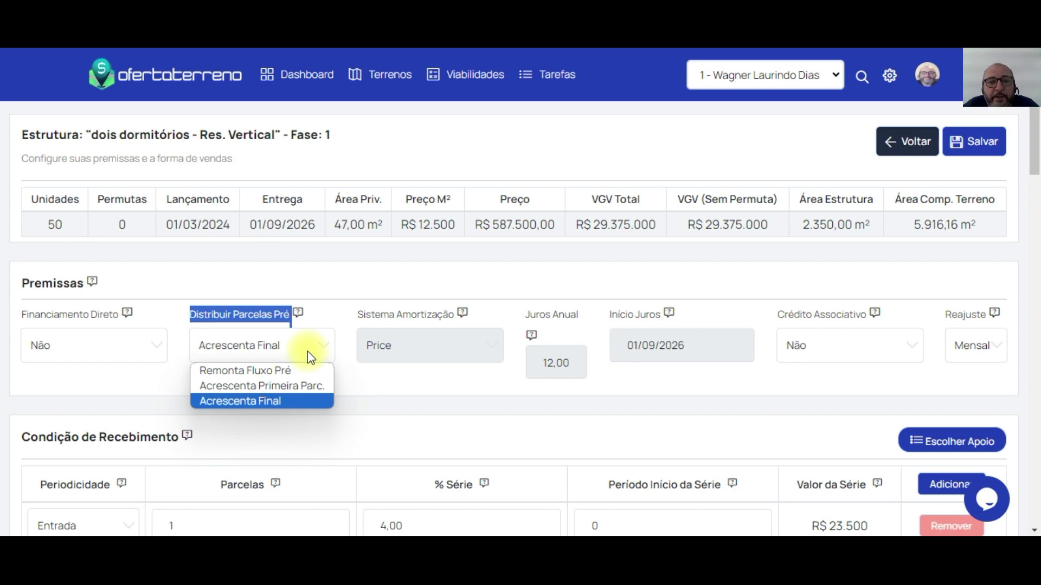
left_click(306, 347)
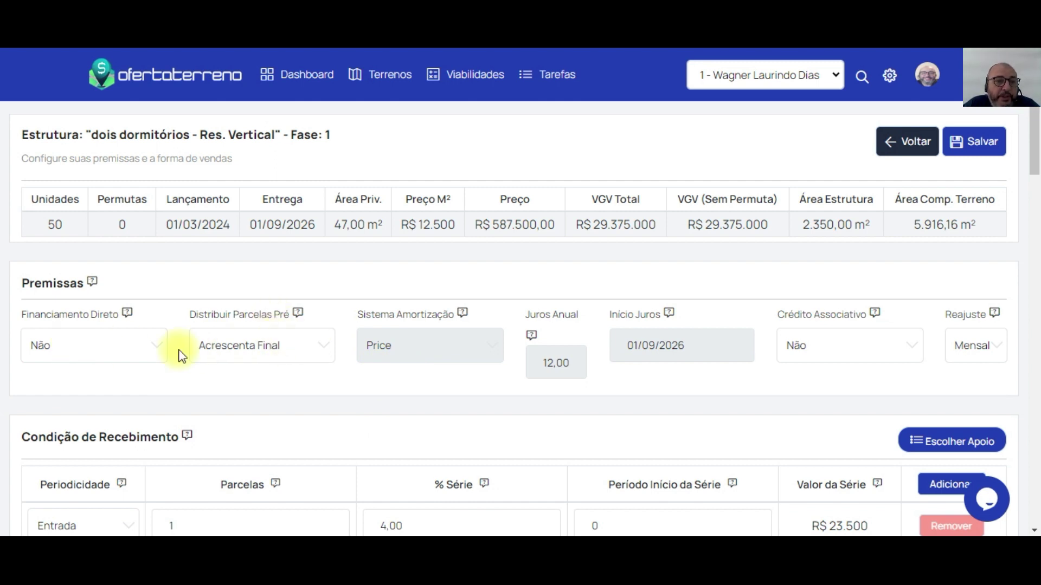
Step: Switch Financiamento Direto to Sim and back to Não so that Distribuir Parcelas Pré resets to Remonta Fluxo Pré
left_click(119, 350)
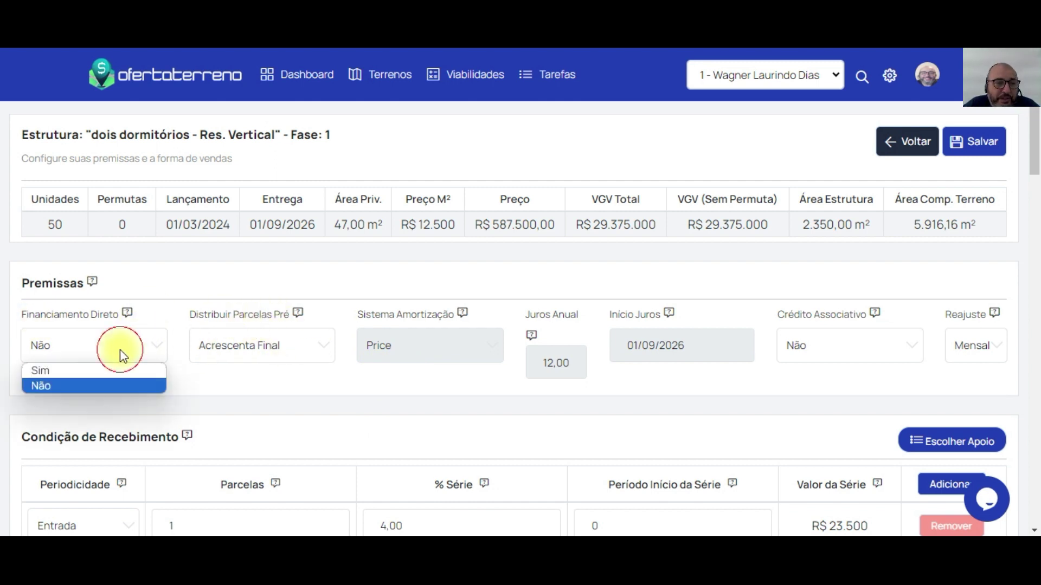
left_click(112, 365)
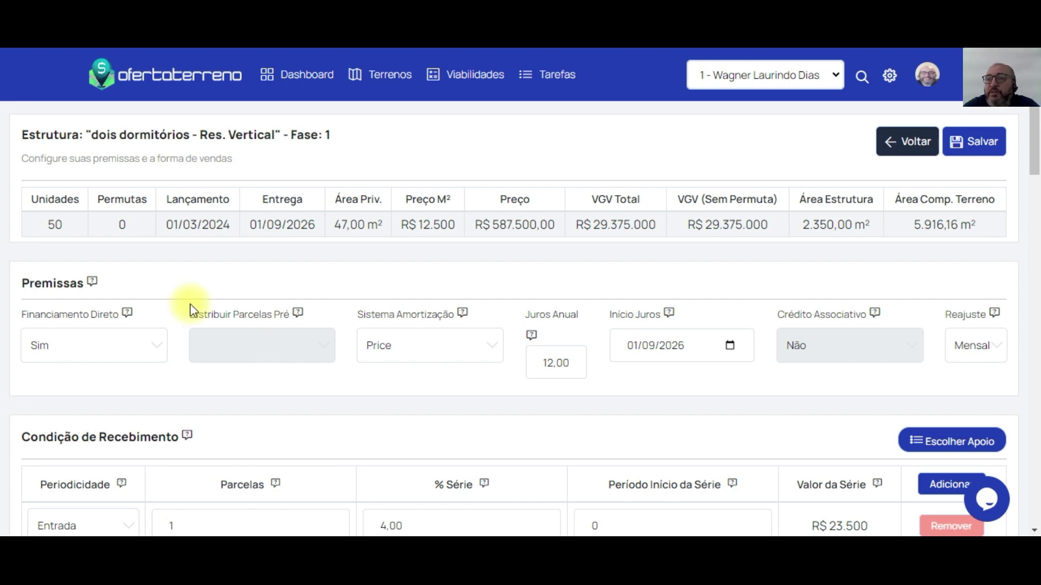
left_click(111, 346)
left_click(97, 383)
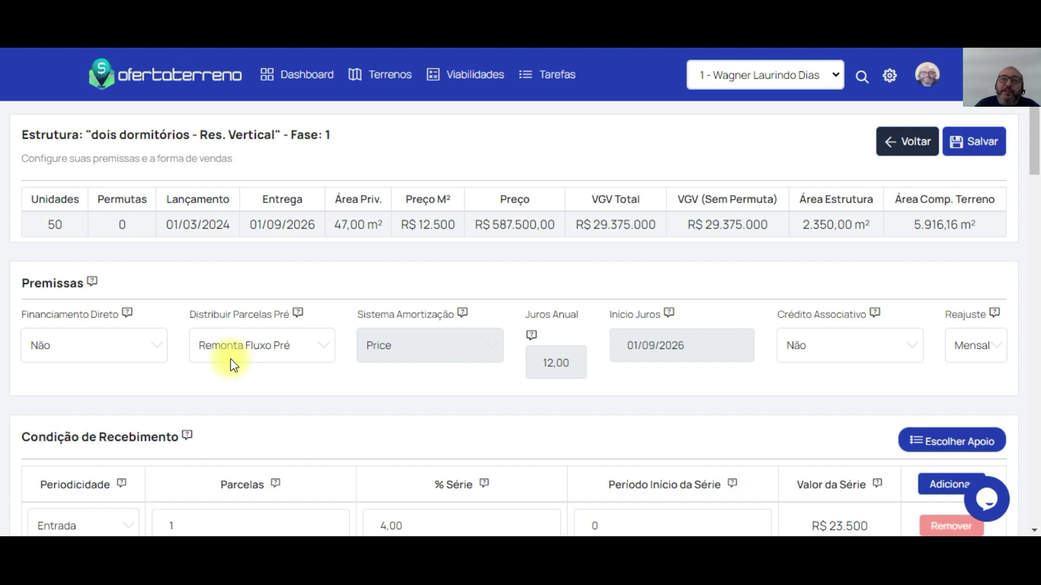
Step: Examine the Condição de Recebimento section and compare it with the structure's premises and price
scroll(135, 383, "down", 4)
left_click_drag(21, 200, 237, 204)
scroll(263, 341, "up", 4)
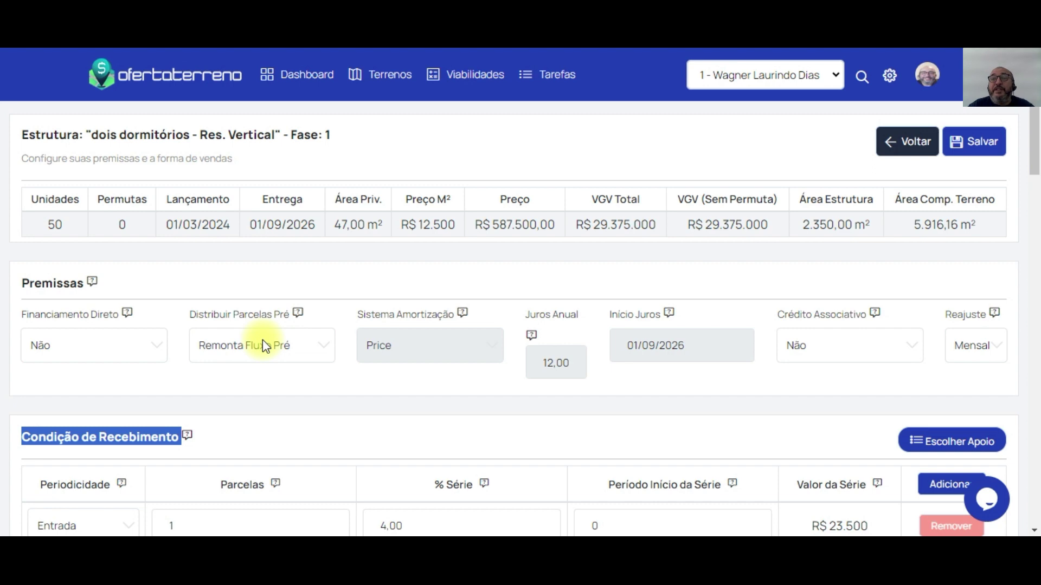
scroll(170, 412, "down", 5)
scroll(556, 252, "up", 5)
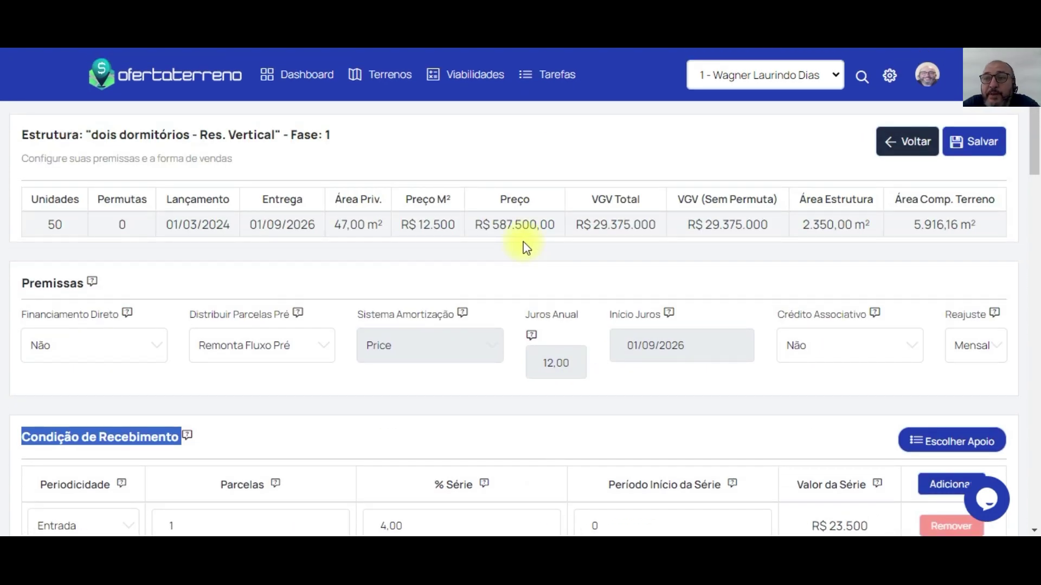
Step: Check the Distribuir Parcelas Pré options and read the help text describing each receivables configuration, then close the help
left_click(279, 345)
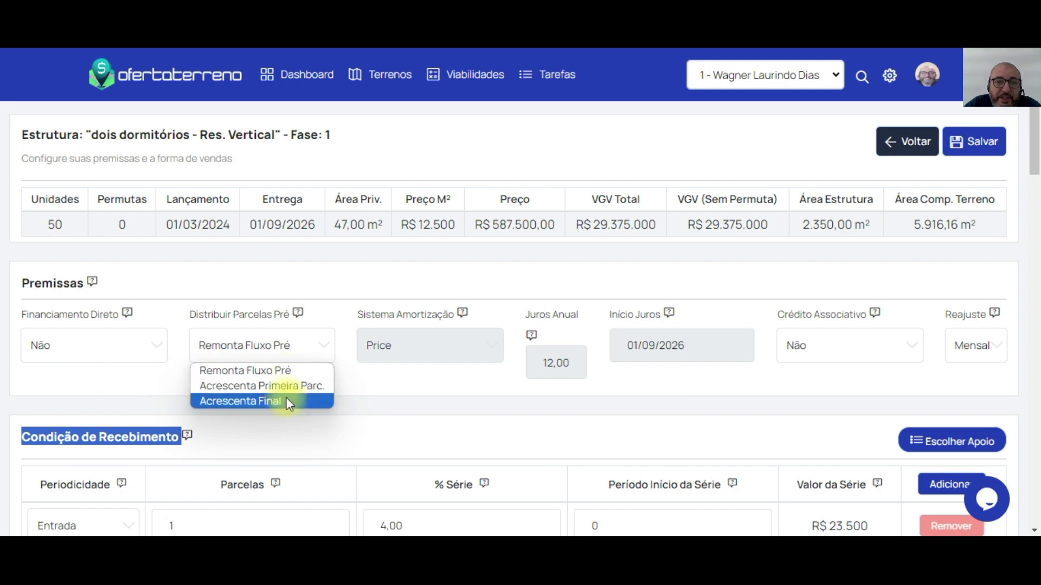
left_click(300, 312)
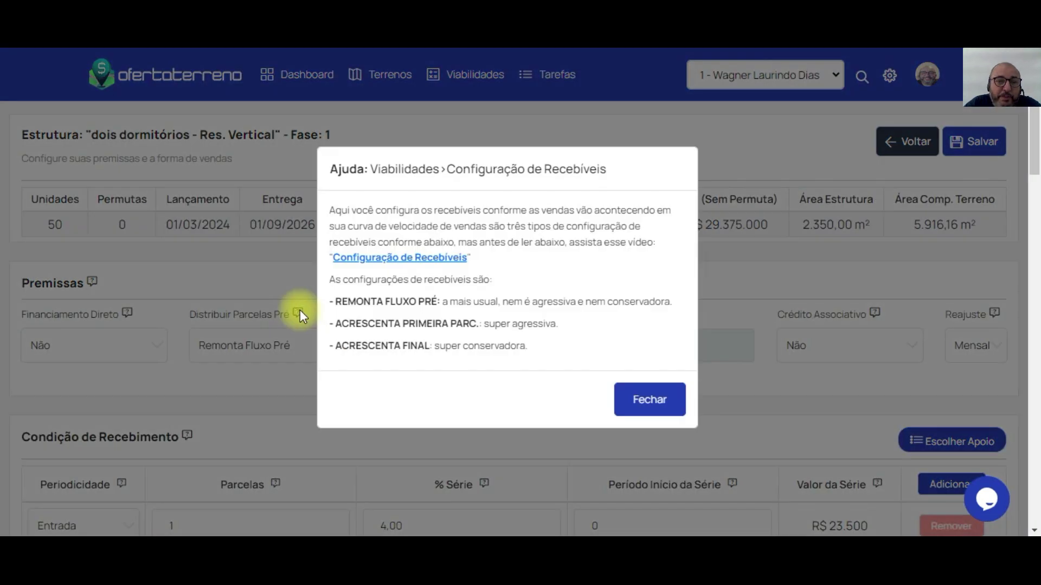
left_click(439, 301)
left_click_drag(439, 301, 667, 298)
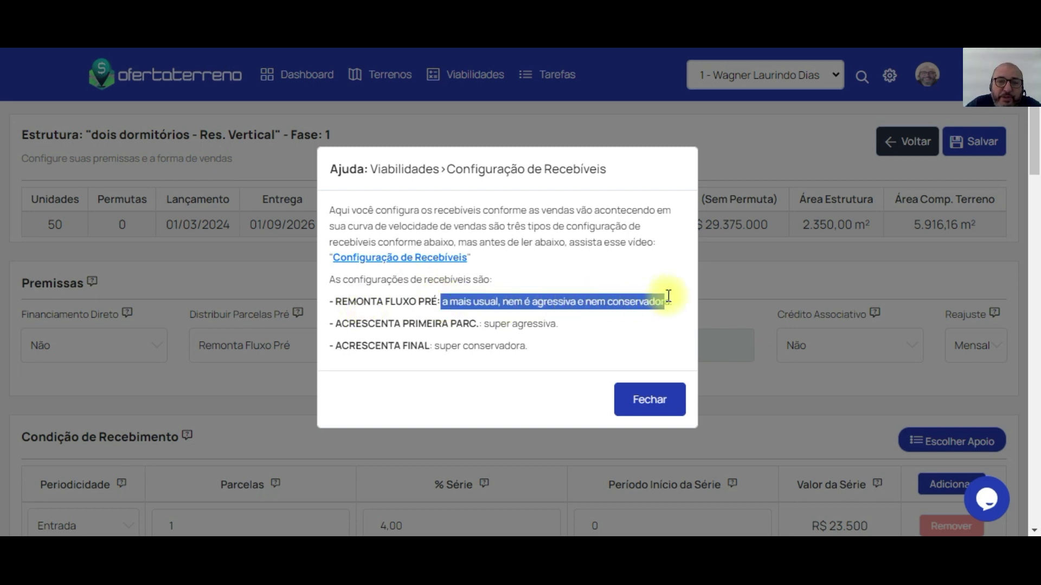
left_click(486, 325)
left_click_drag(486, 325, 573, 319)
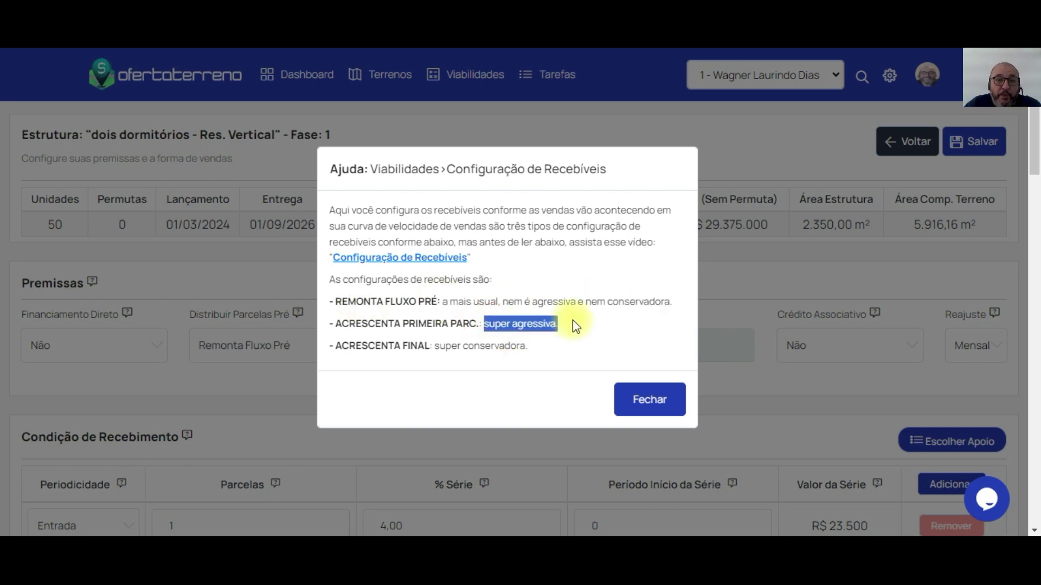
left_click(435, 347)
left_click_drag(435, 347, 536, 345)
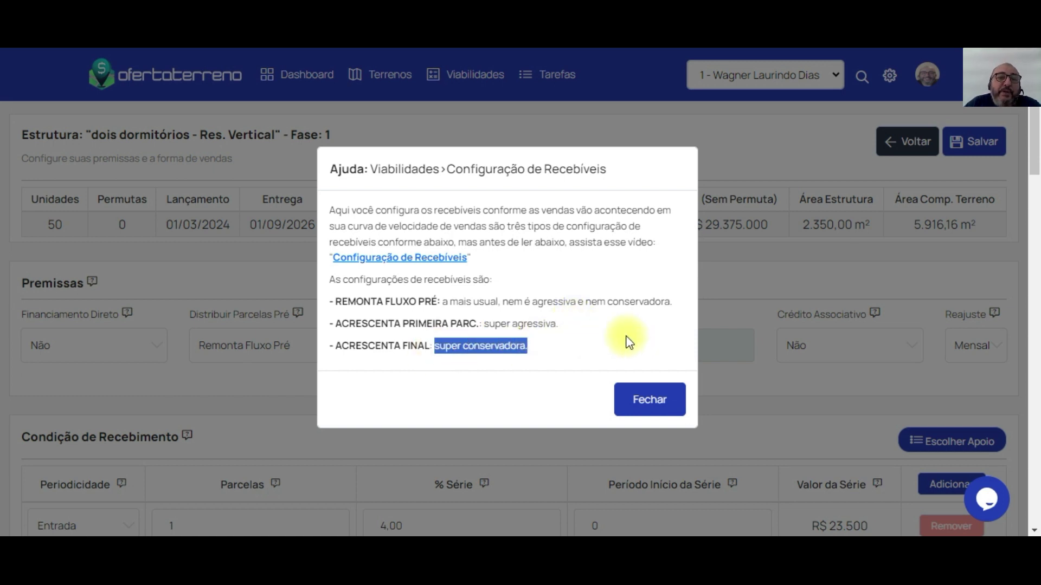
left_click(477, 210)
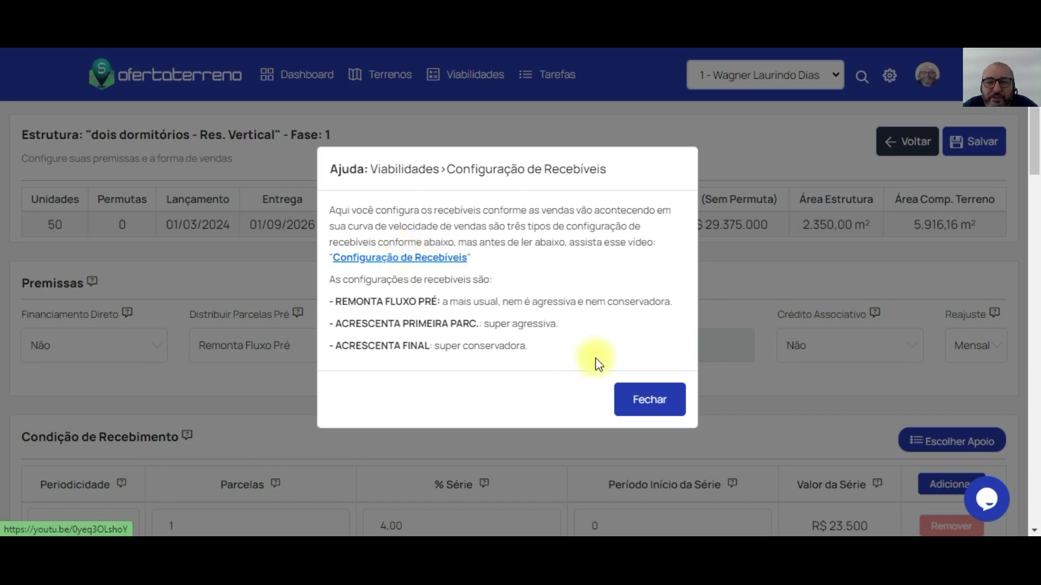
left_click(656, 408)
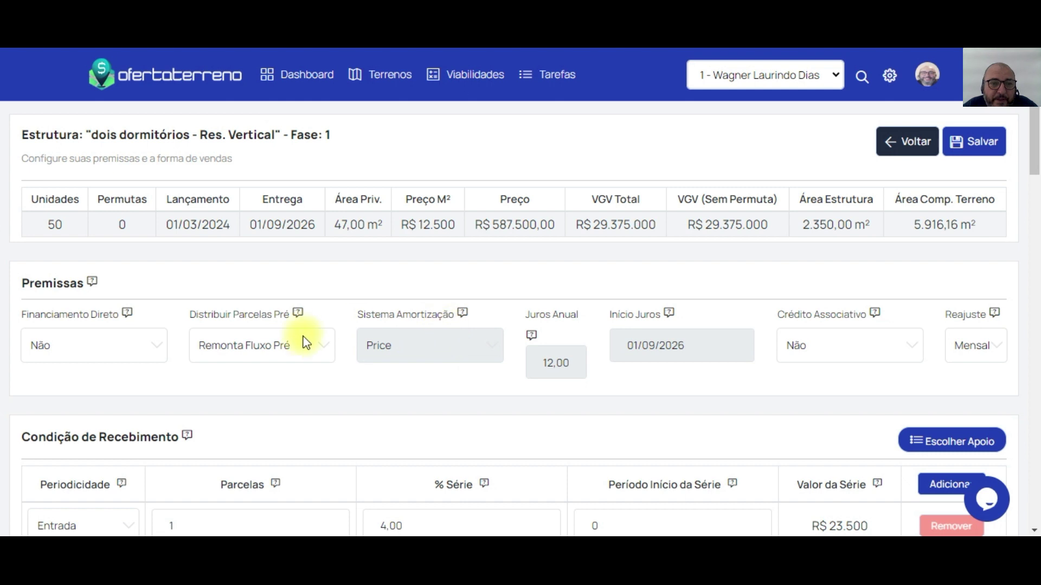
Step: Try Sim for Financiamento Direto to view the amortization and interest premises, then set it back to Não
left_click(110, 350)
left_click(110, 372)
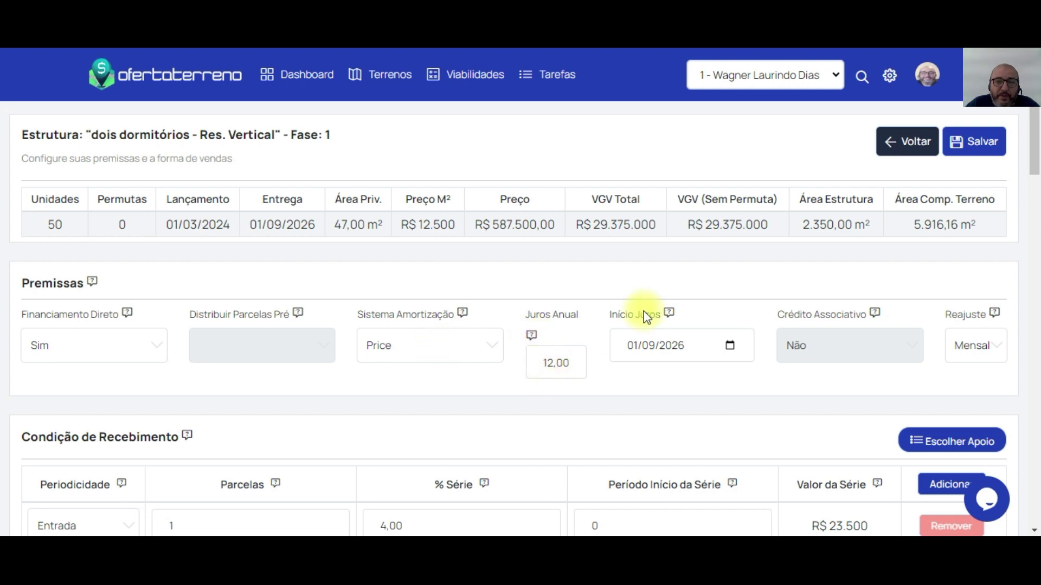
left_click(112, 348)
left_click(109, 382)
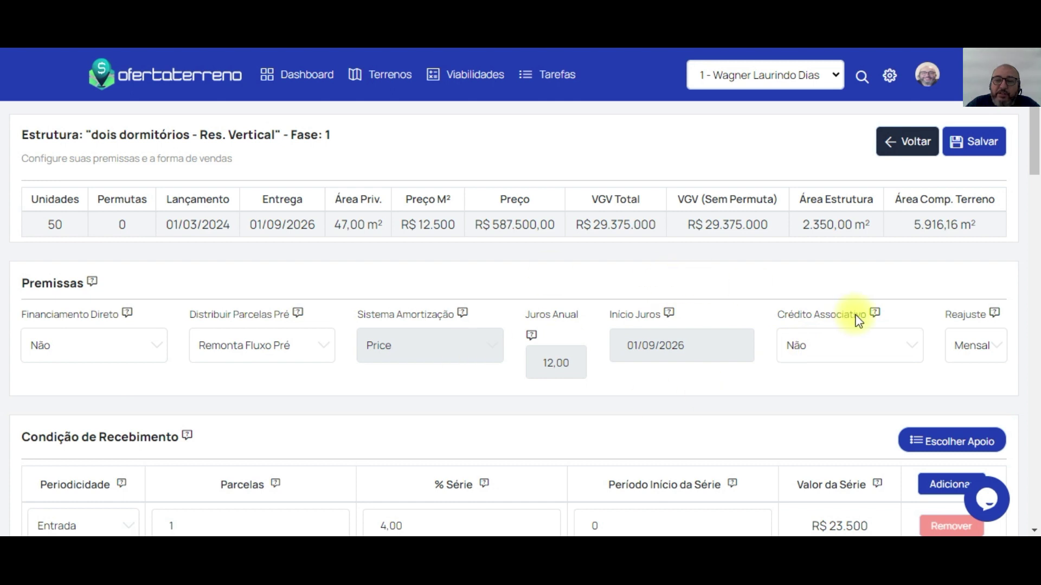
Step: Alternate Financiamento Direto between Sim and Não to compare the editable premises, ending on Sim
left_click(108, 347)
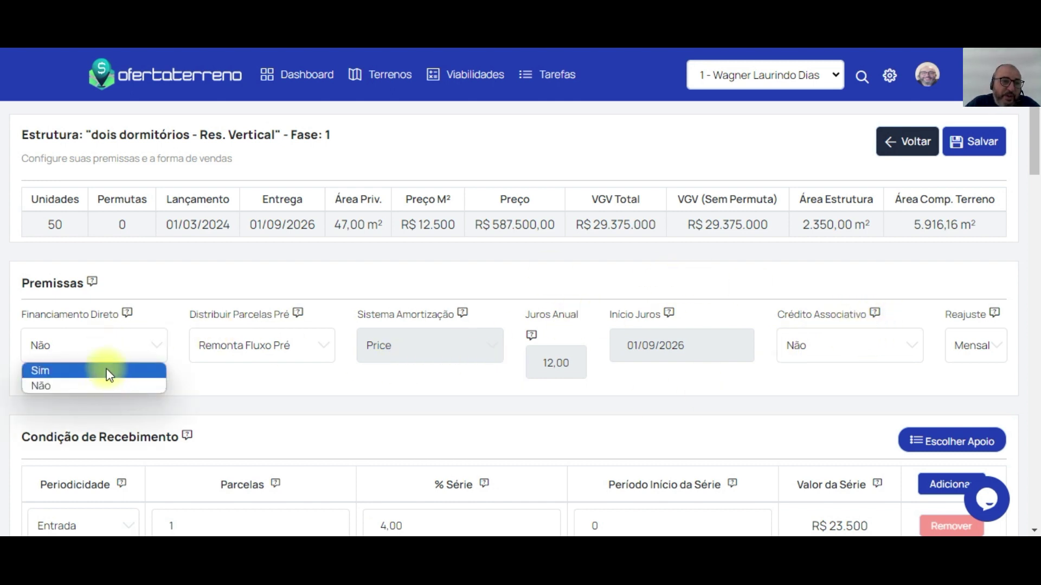
left_click(74, 351)
left_click(82, 369)
left_click(121, 346)
left_click(118, 385)
left_click(128, 339)
left_click(113, 370)
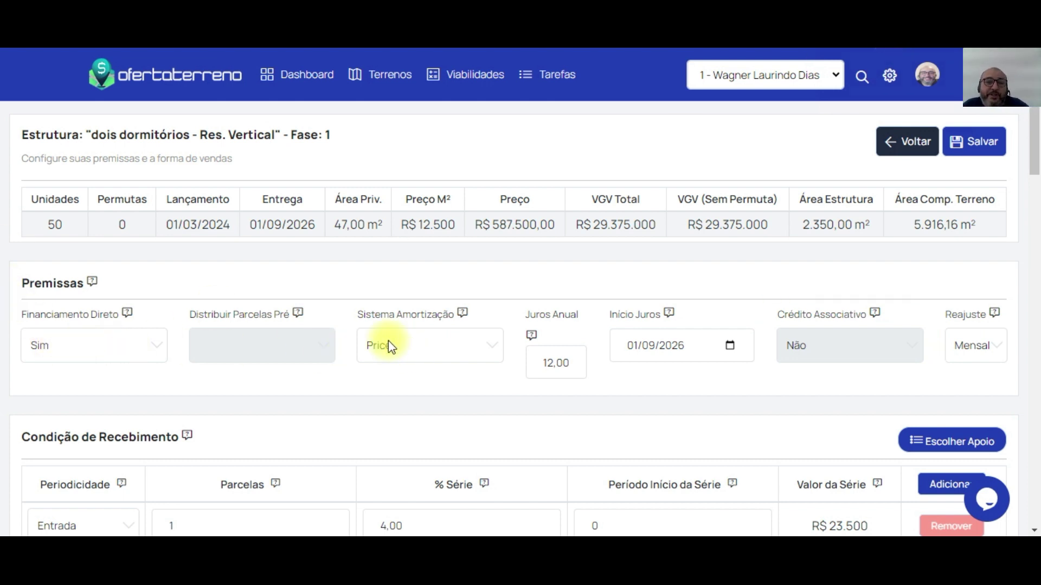
Step: Set Financiamento Direto to Não and check the Crédito Associativo options, keeping Não
left_click(92, 349)
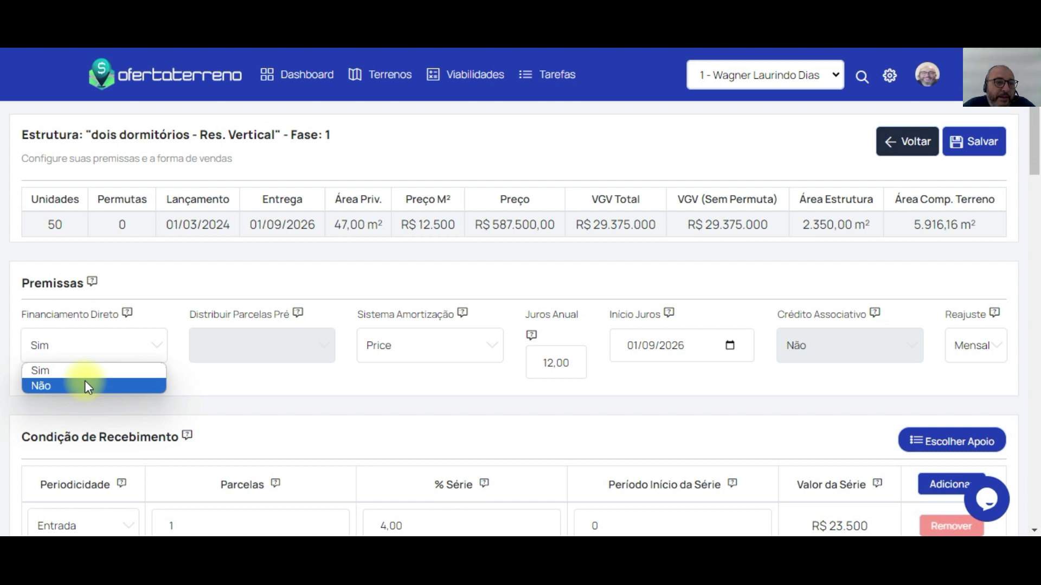
left_click(84, 385)
left_click(851, 349)
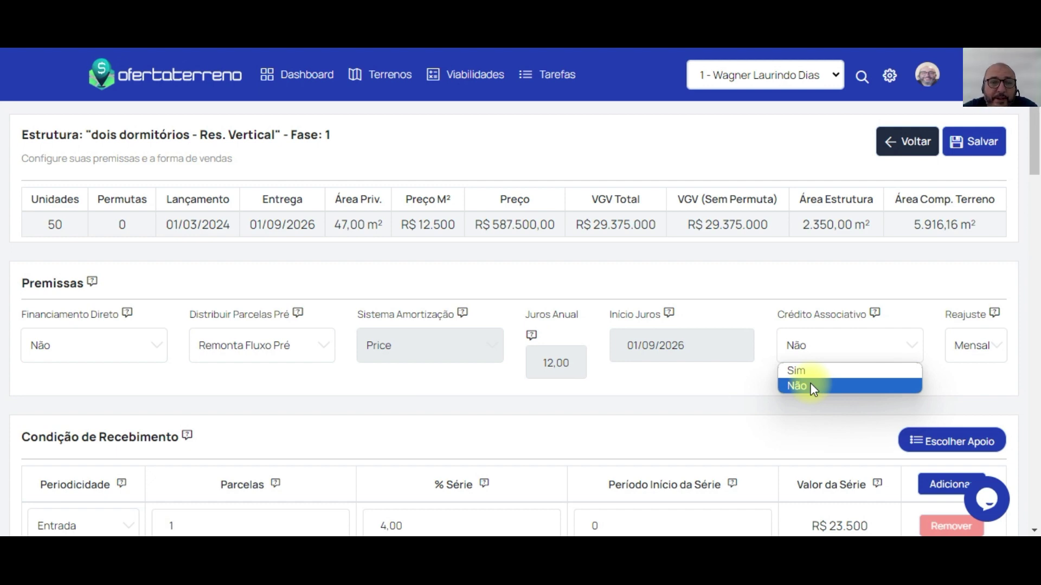
left_click(979, 369)
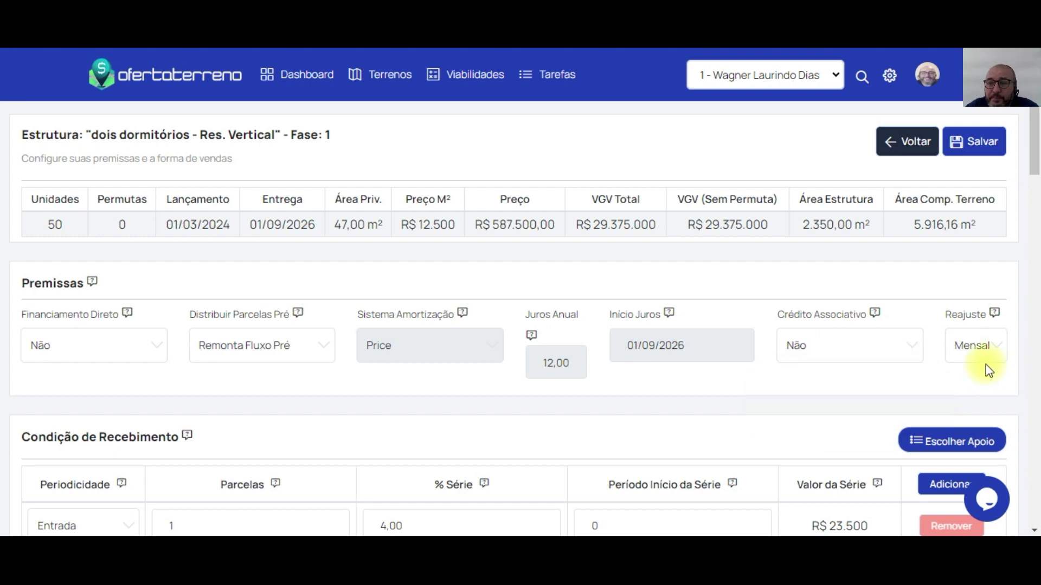
Step: Check the Reajuste options in the premises, keeping Mensal
left_click(993, 351)
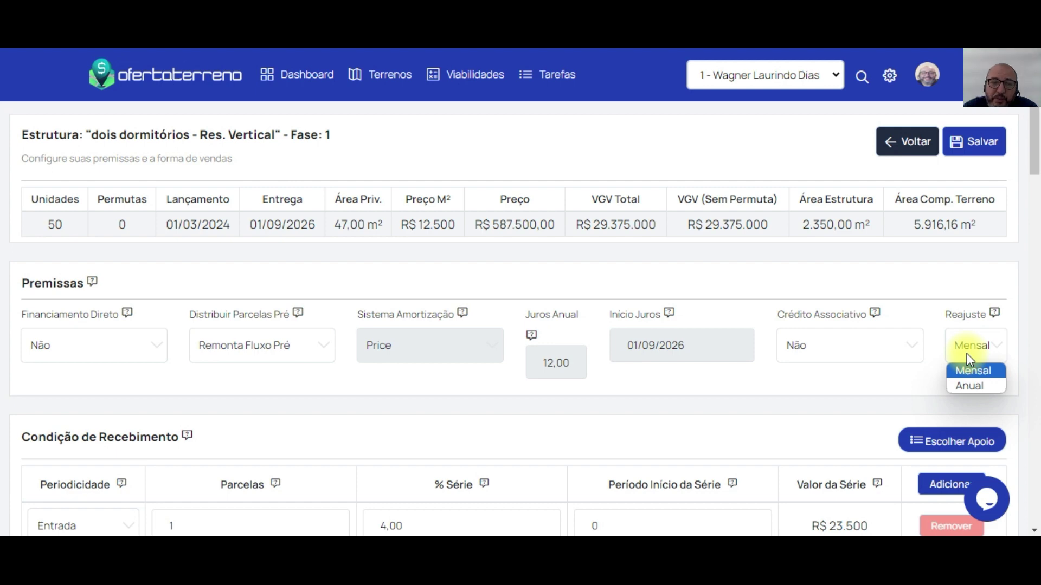
left_click(673, 429)
scroll(619, 212, "down", 4)
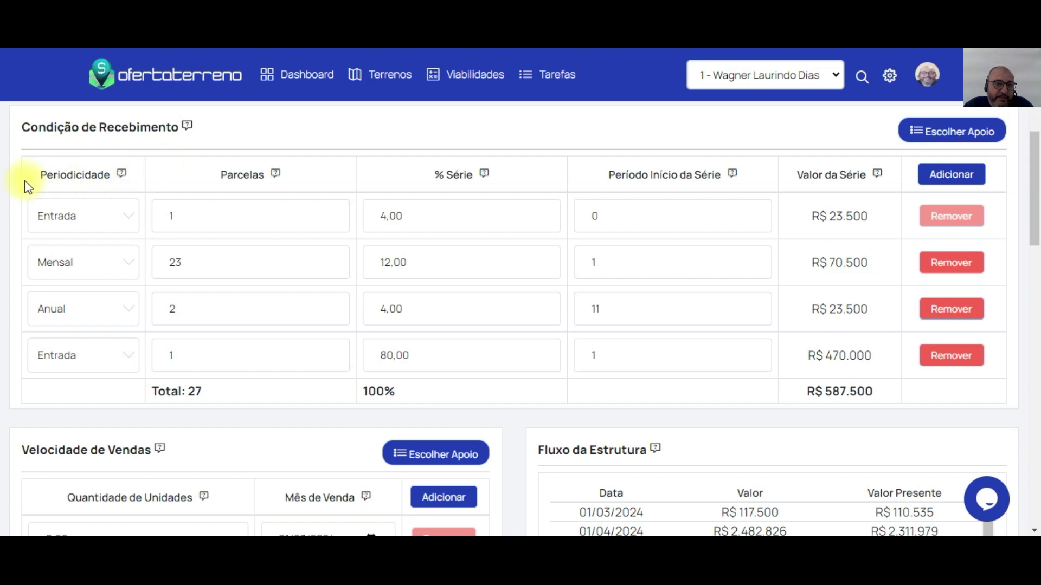
Step: Check the Periodicidade of the receivables series and set the 80% series to Única
left_click(90, 219)
left_click(92, 219)
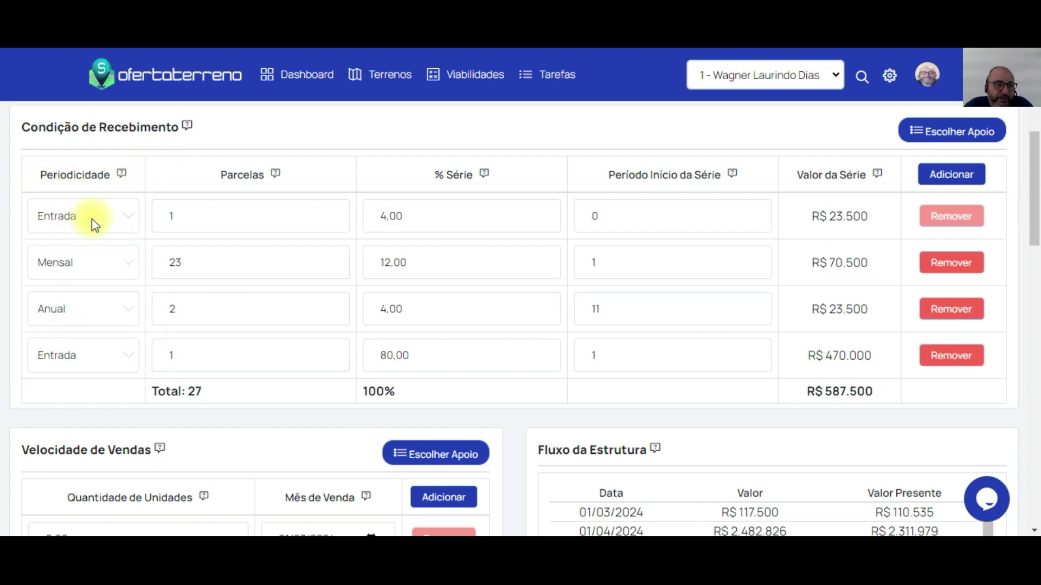
left_click(92, 266)
left_click(92, 267)
left_click(75, 214)
left_click(74, 214)
left_click(84, 273)
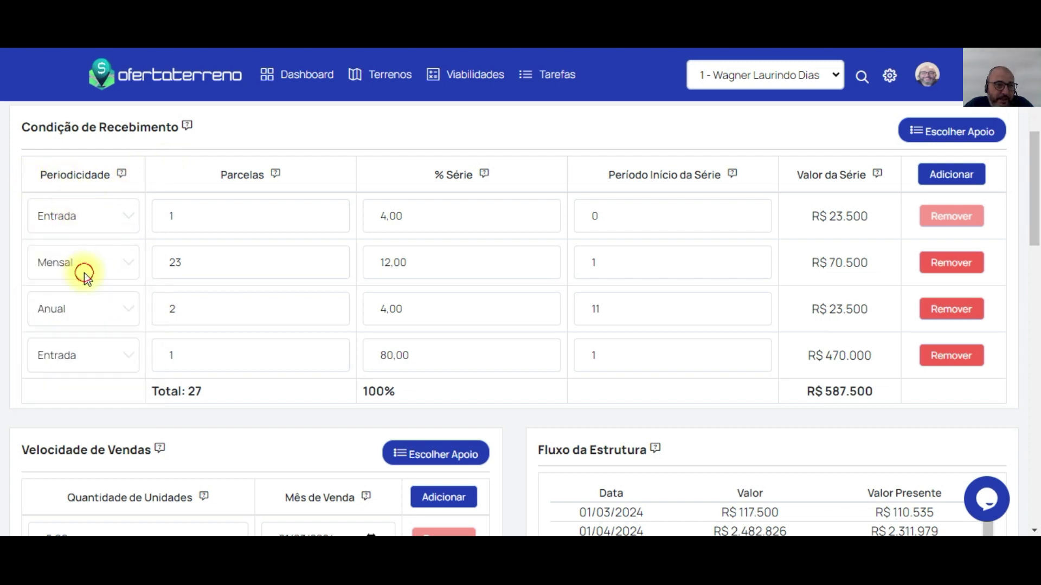
left_click(76, 354)
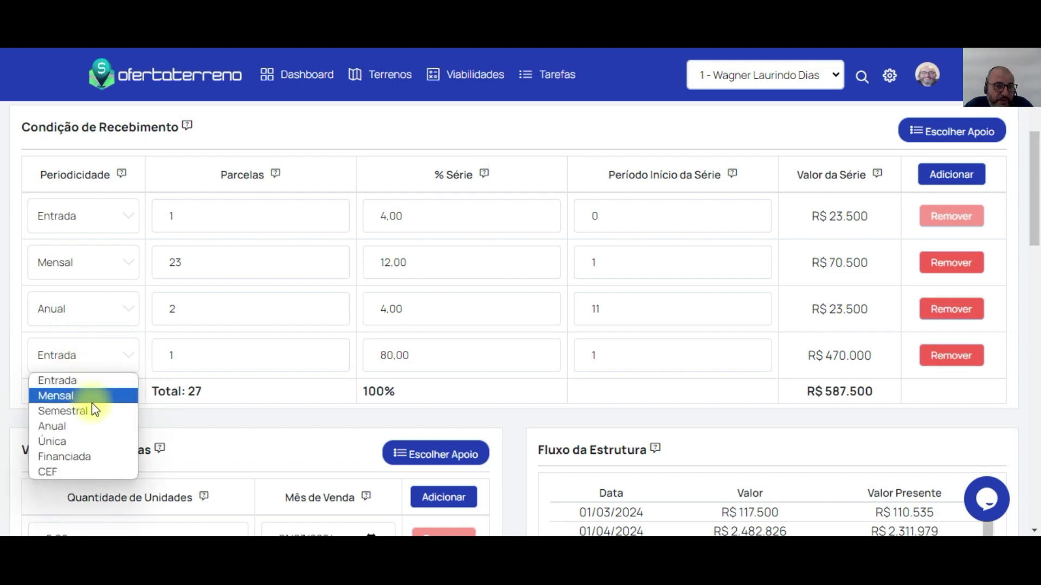
left_click(92, 440)
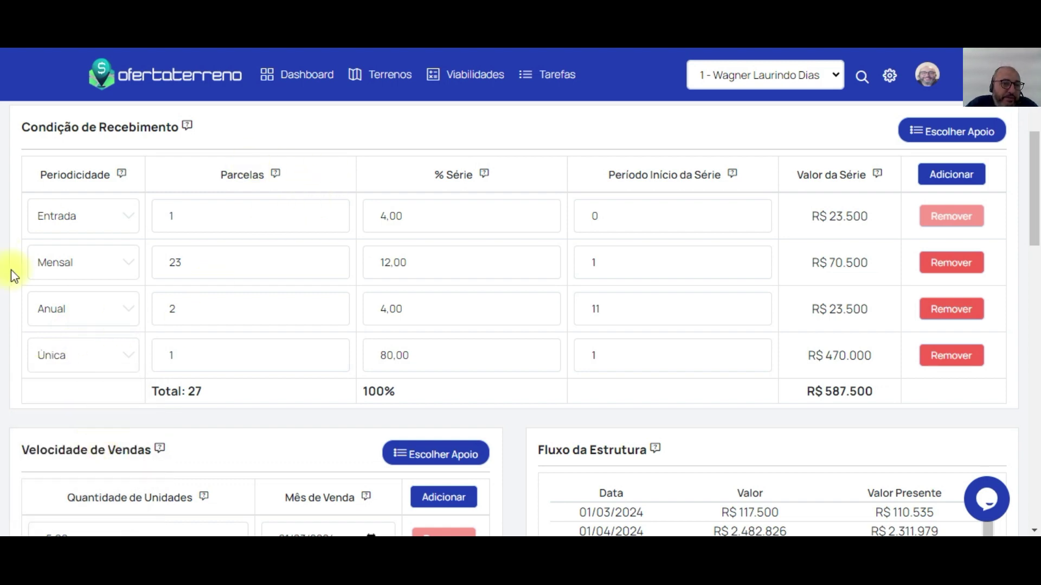
scroll(479, 234, "up", 2)
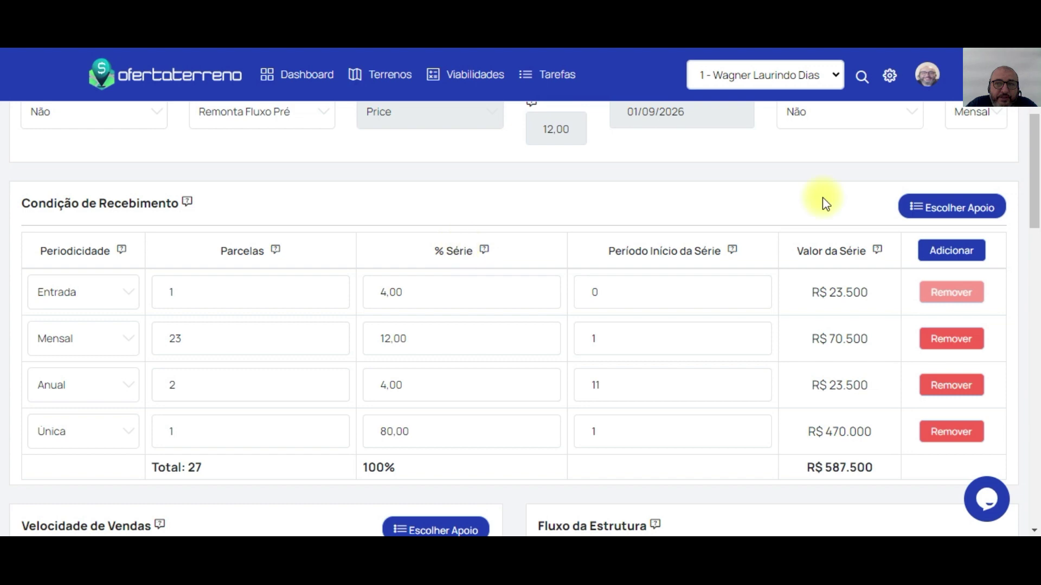
left_click(946, 209)
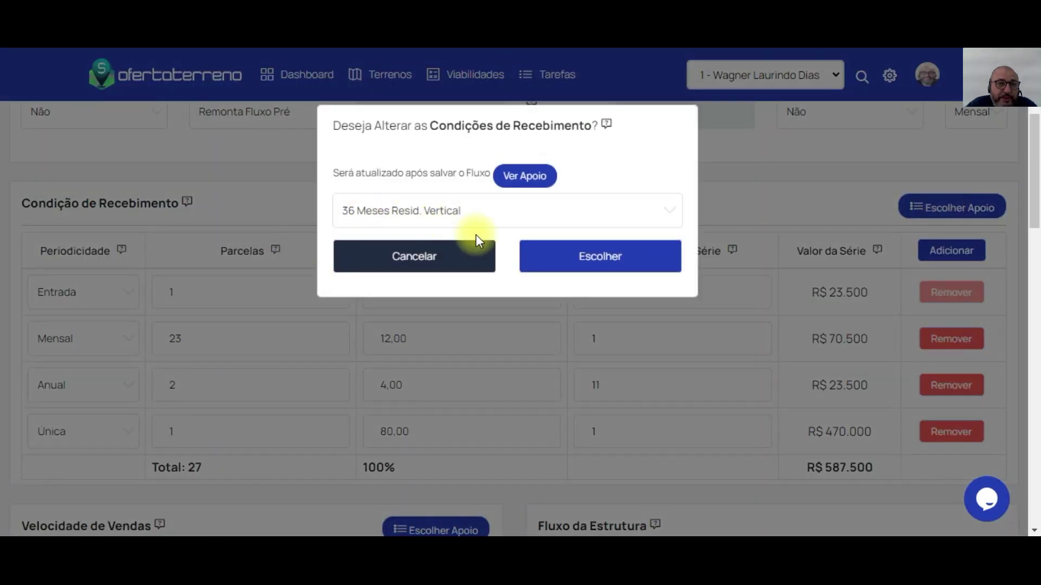
left_click(441, 259)
Step: Try 36 installments for the Mensal series, then set its Parcelas to 24
scroll(152, 341, "down", 5)
double_click(175, 262)
type("36")
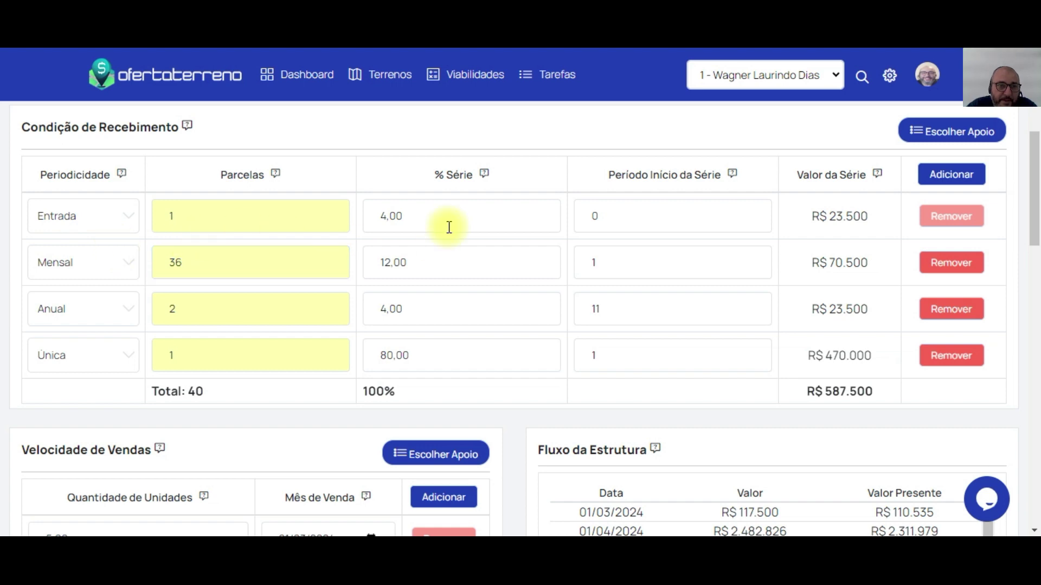
double_click(216, 264)
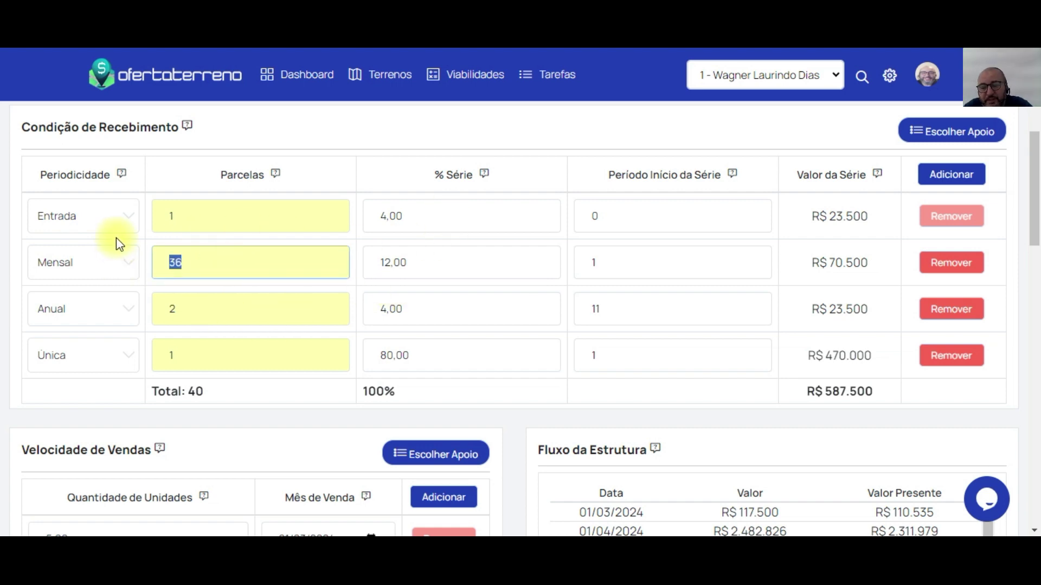
type("24")
left_click(389, 262)
Step: Check the predefined options for Condições de Recebimento, including 24 meses com repasse nas chaves, and cancel the choice
scroll(651, 228, "up", 1)
left_click(933, 208)
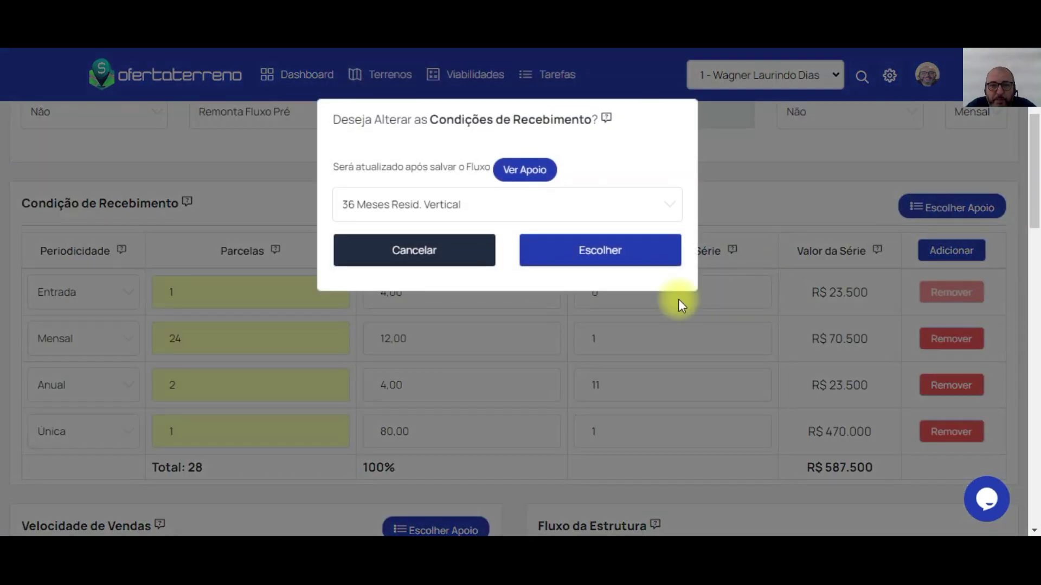
left_click(537, 206)
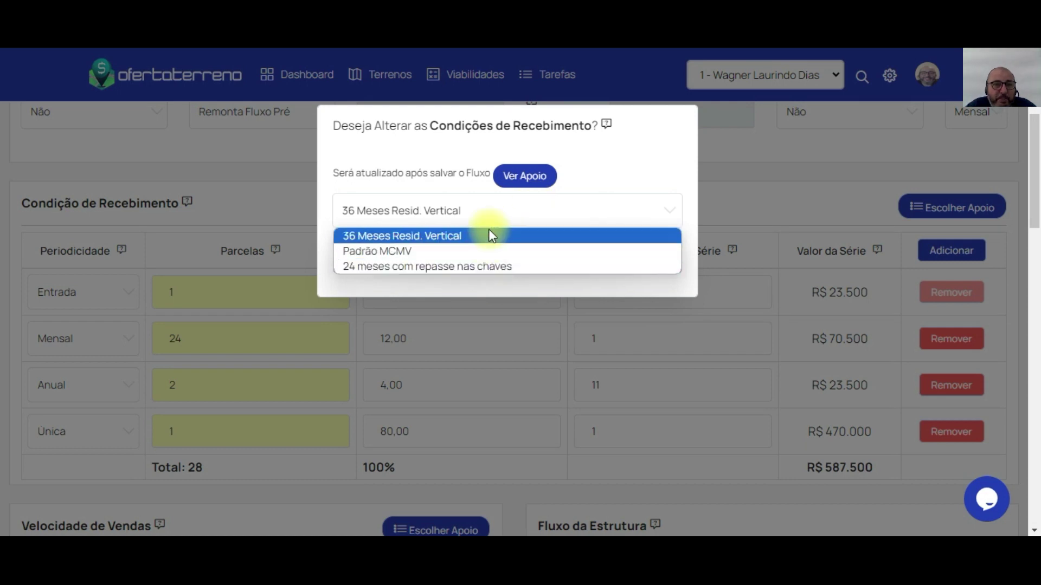
left_click(504, 266)
left_click(424, 269)
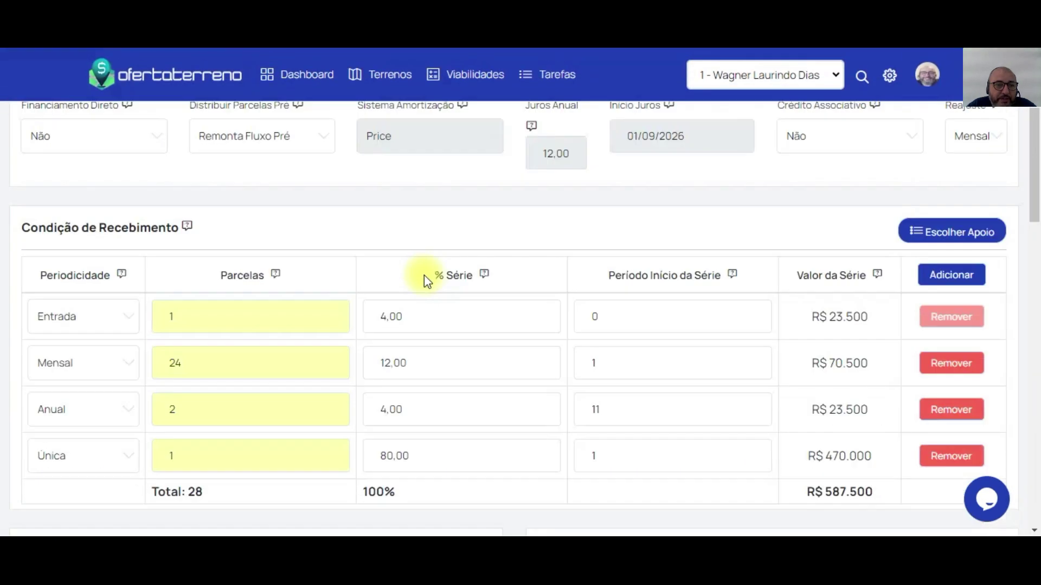
scroll(222, 274, "down", 2)
scroll(225, 254, "up", 3)
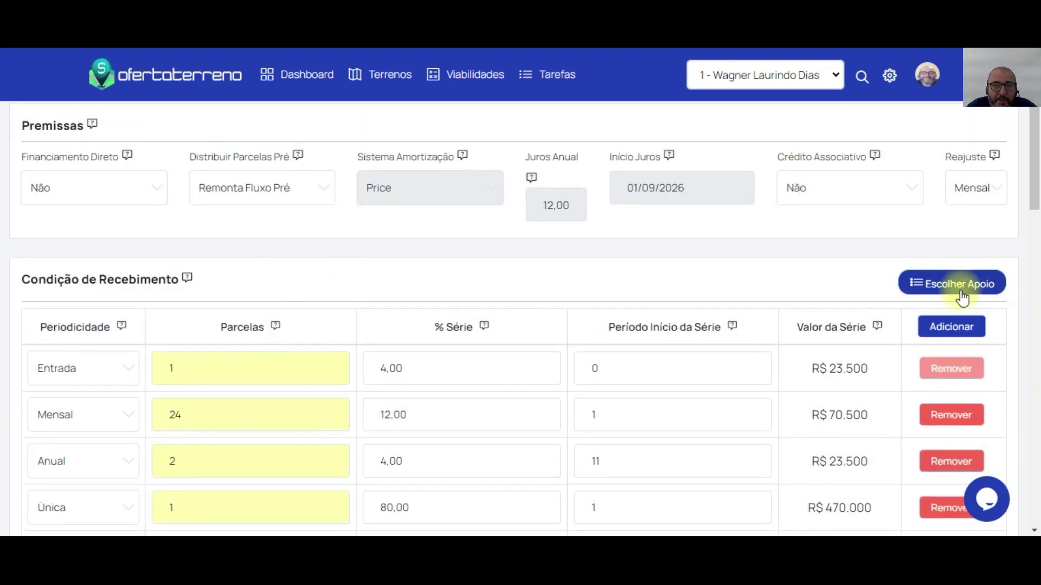
Step: Load the predefined receivables condition Padrão MCMV and examine its series
left_click(961, 292)
left_click(488, 210)
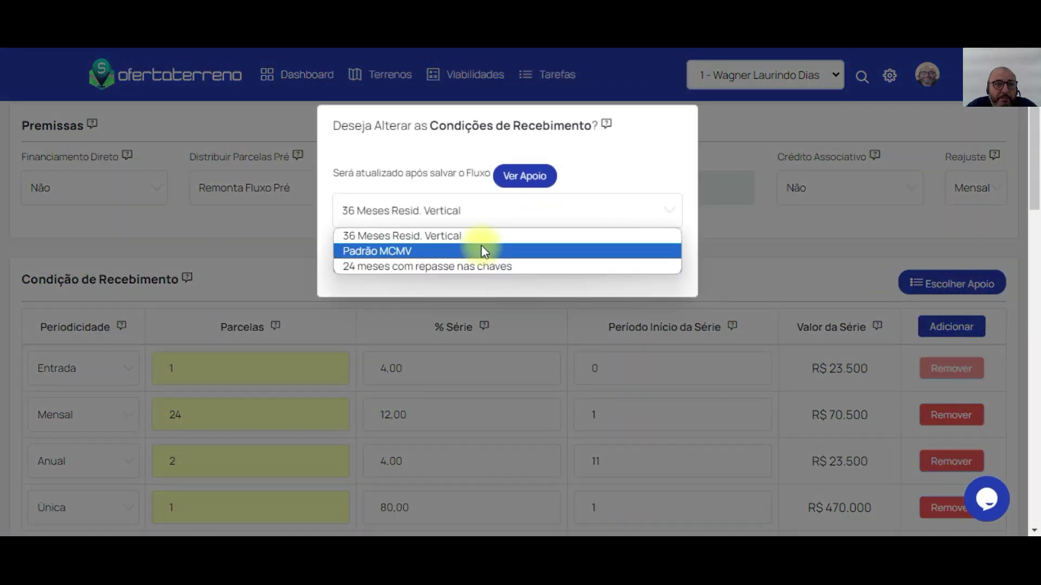
left_click(484, 251)
left_click(601, 264)
scroll(271, 322, "down", 3)
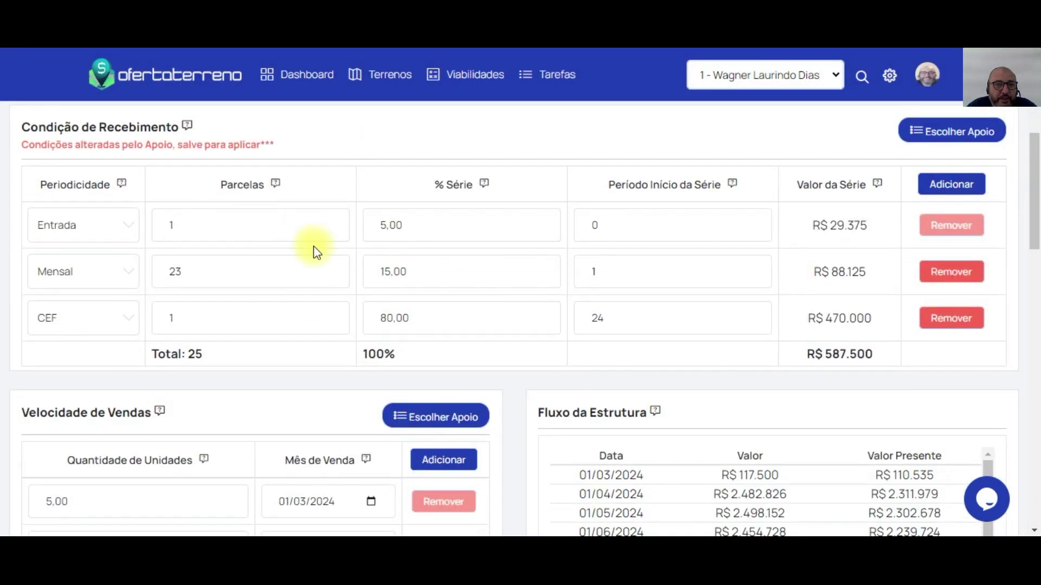
Step: Replace the receivables condition with the predefined 36 Meses Resid. Vertical
scroll(313, 246, "up", 3)
left_click(932, 283)
left_click(493, 212)
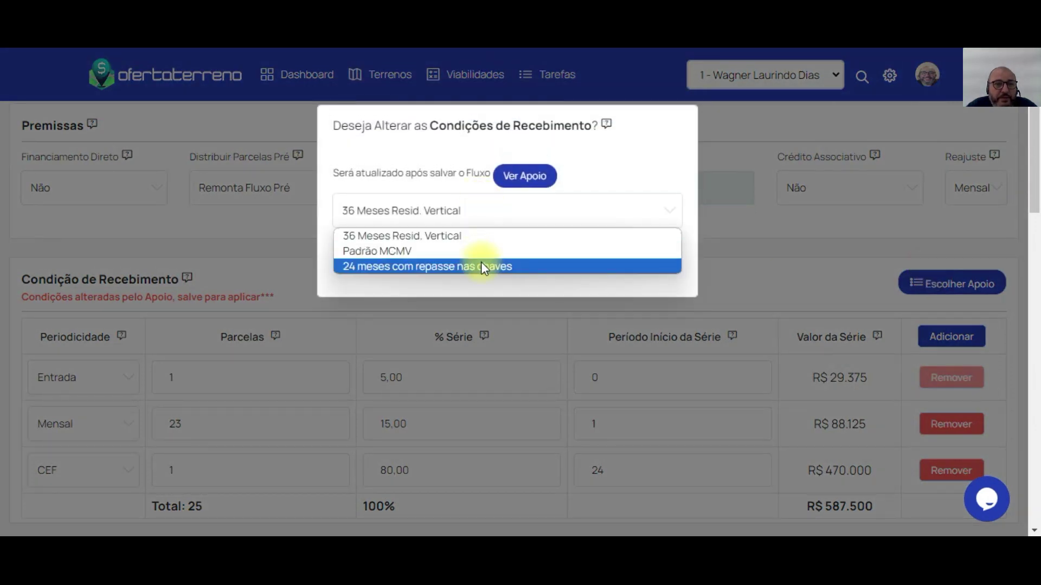
left_click(485, 237)
left_click(576, 261)
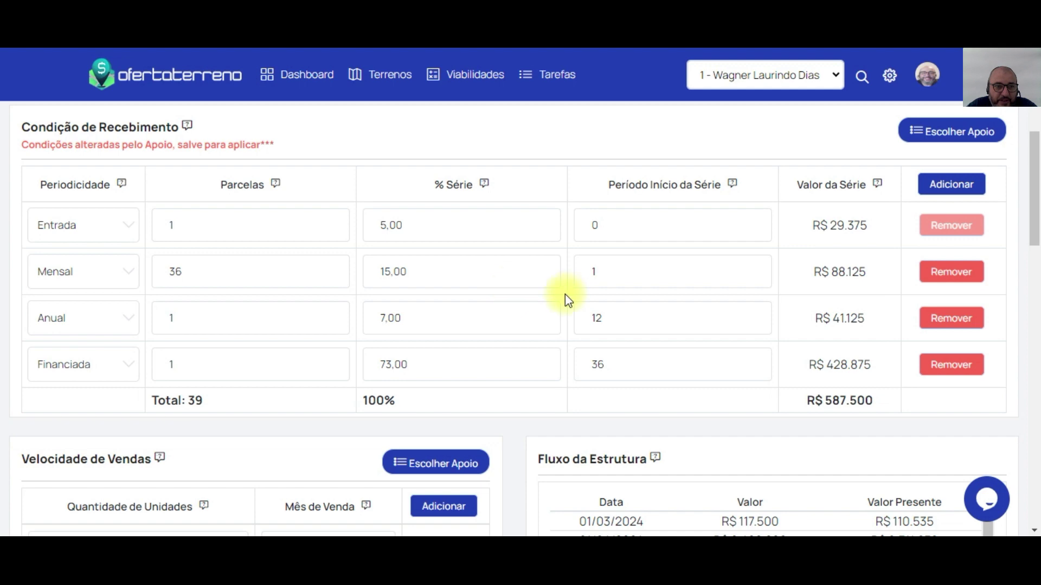
Step: Replace the receivables condition with the predefined 24 meses com repasse nas chaves
scroll(832, 298, "up", 1)
left_click(946, 208)
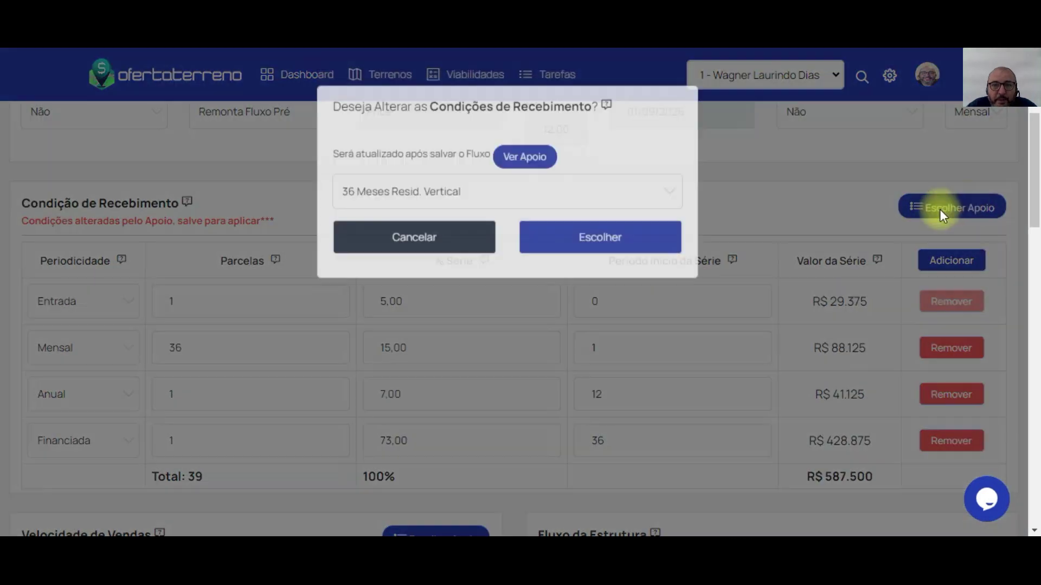
left_click(434, 215)
left_click(435, 266)
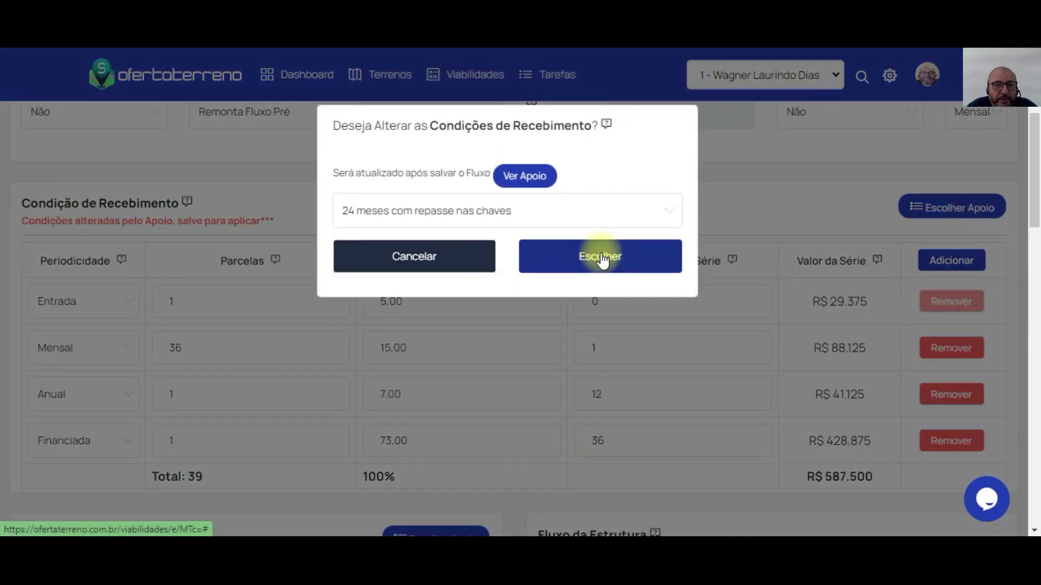
left_click(598, 258)
Step: Examine the loaded receivables series, including the percentage of Entrada and the Parcelas of Mensal and Anual
scroll(792, 271, "up", 1)
left_click_drag(791, 271, 779, 363)
left_click(756, 375)
scroll(651, 382, "down", 1)
scroll(314, 394, "down", 2)
left_click(467, 228)
left_click(200, 272)
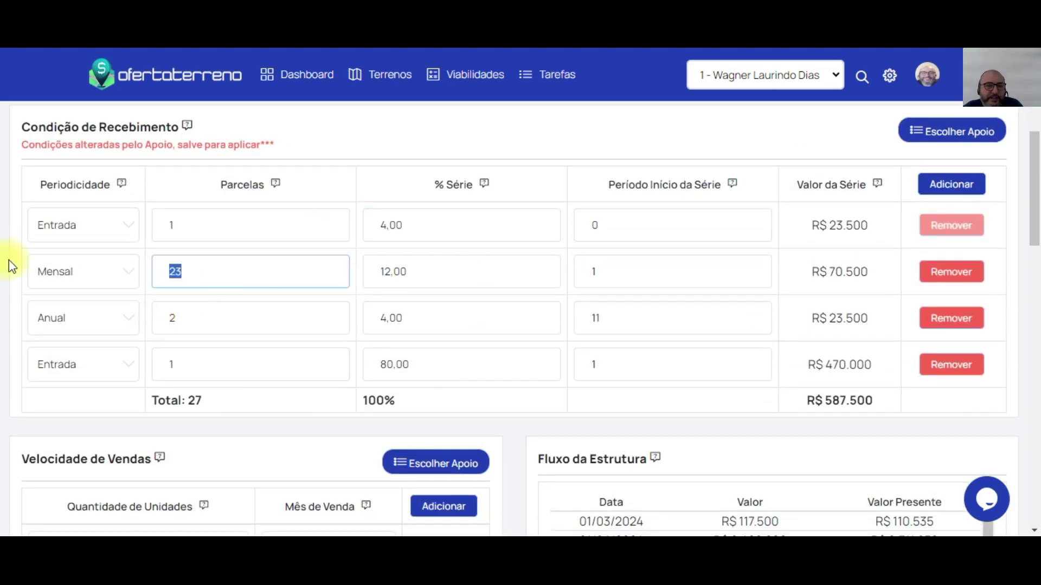
left_click(201, 314)
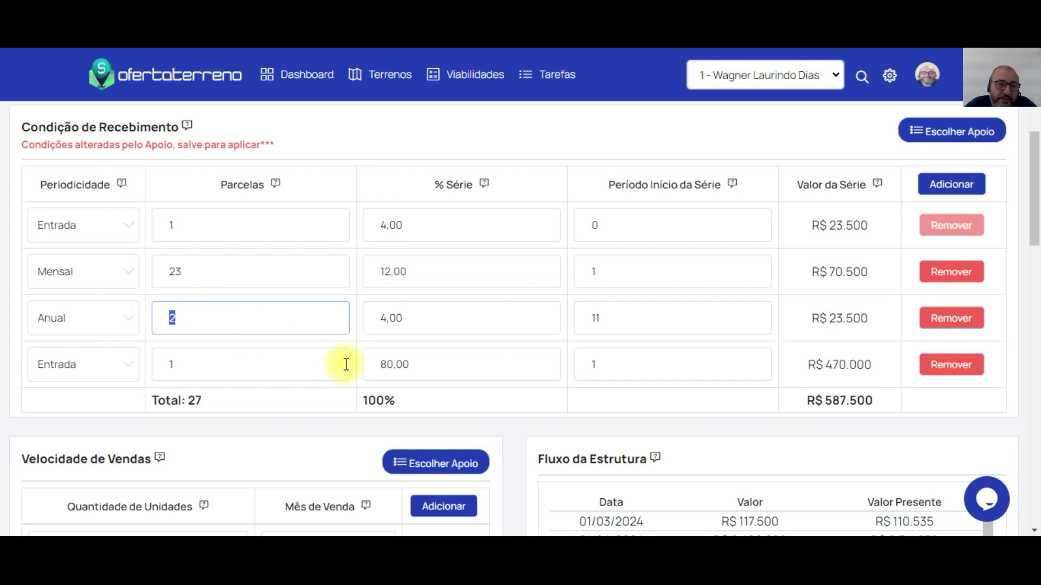
Step: Set % Série to 6 for the first Entrada, 18 for Mensal, 6 for Anual and 70 for the last Entrada
left_click(441, 366)
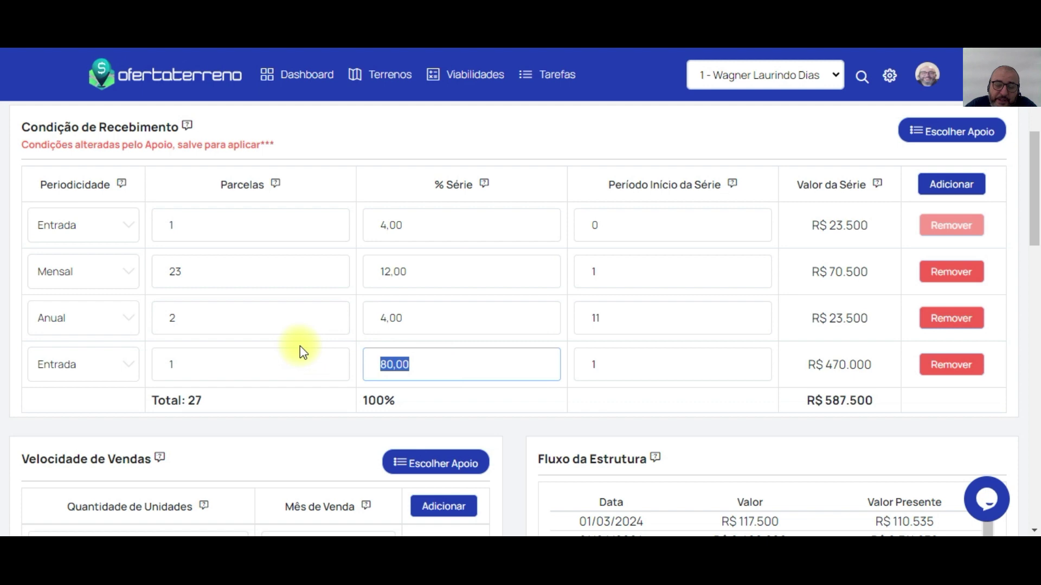
type("70")
left_click(430, 307)
left_click(438, 221)
type("6")
left_click(425, 311)
type("6")
left_click(428, 271)
left_click_drag(428, 271, 364, 270)
type("18")
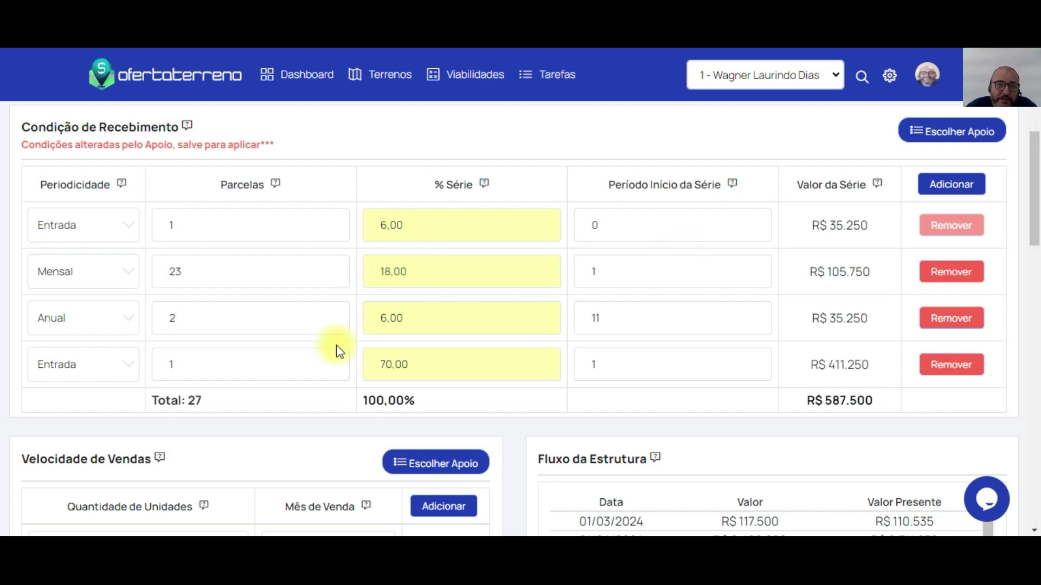
Step: Review the Velocidade de Vendas section and its predefined options, then open the list of standard sales velocities
scroll(450, 309, "up", 2)
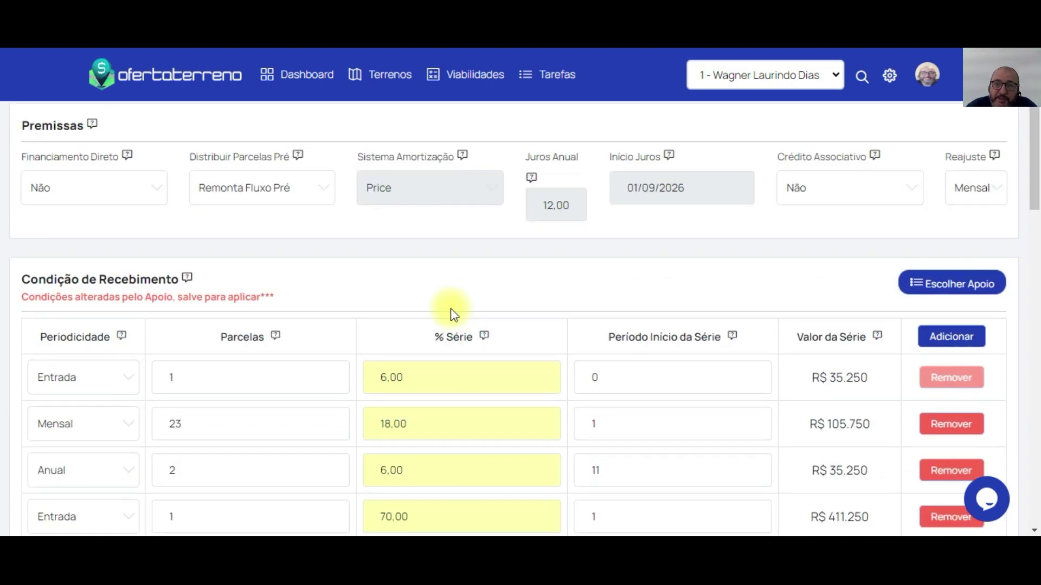
scroll(450, 309, "down", 3)
scroll(452, 308, "down", 4)
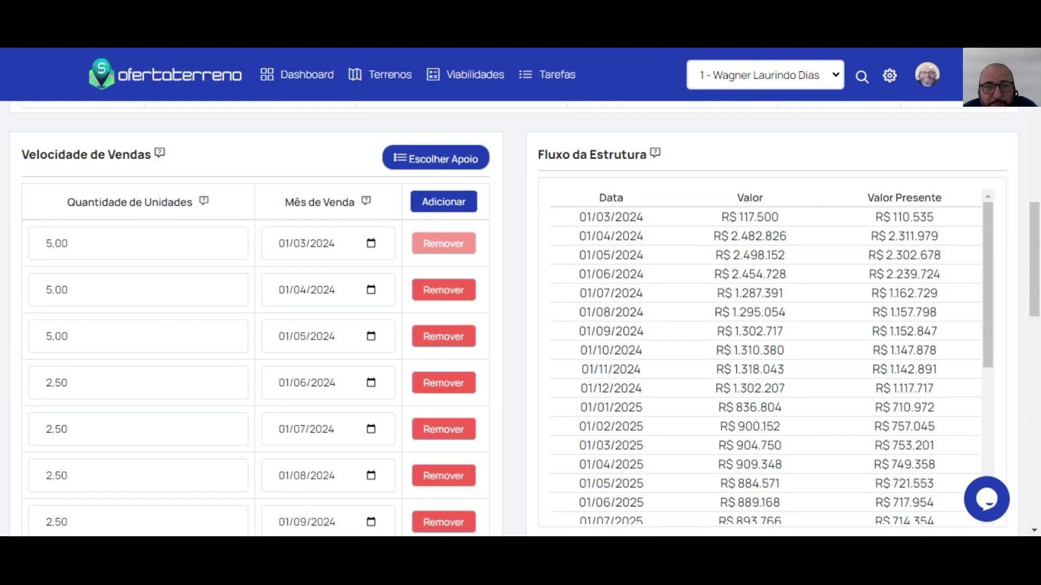
scroll(352, 222, "down", 1)
scroll(347, 246, "up", 3)
left_click_drag(158, 231, 36, 230)
left_click(431, 244)
left_click(476, 201)
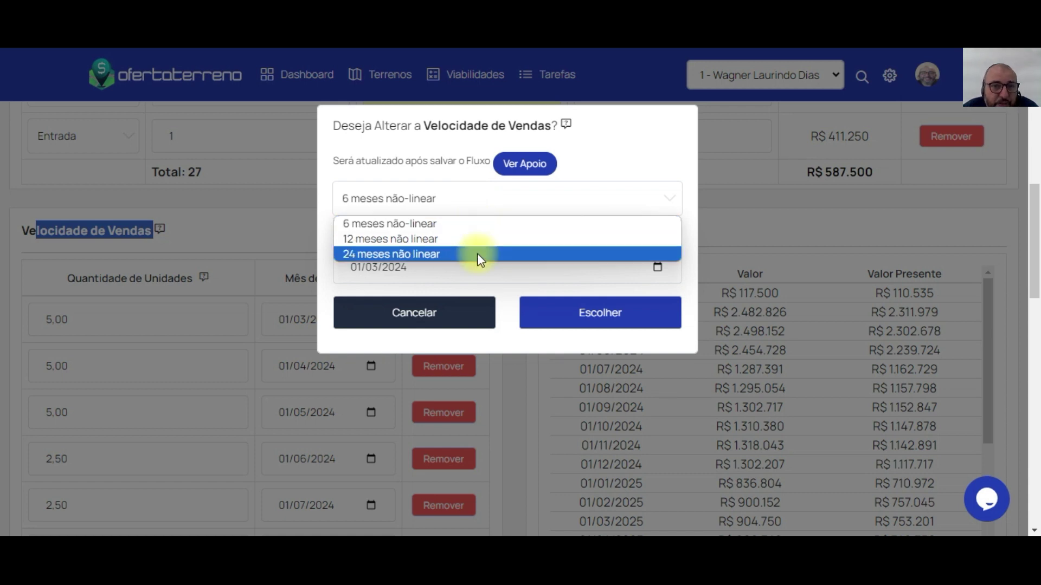
left_click(526, 167)
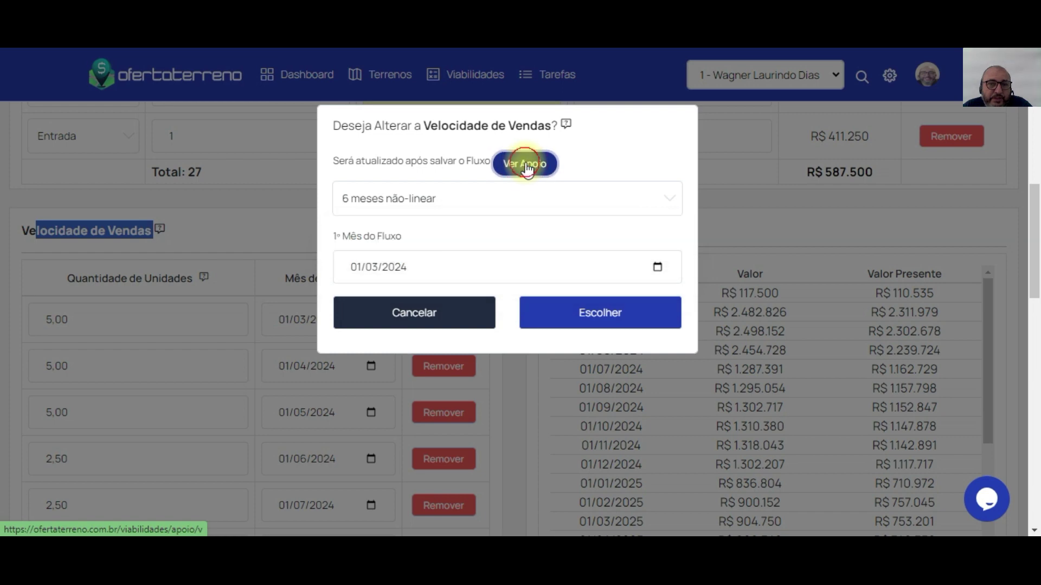
left_click(525, 167)
Step: View the new sales velocity form, go back, and review the standard Velocidade de Vendas and Tabela de Vendas lists
left_click(917, 184)
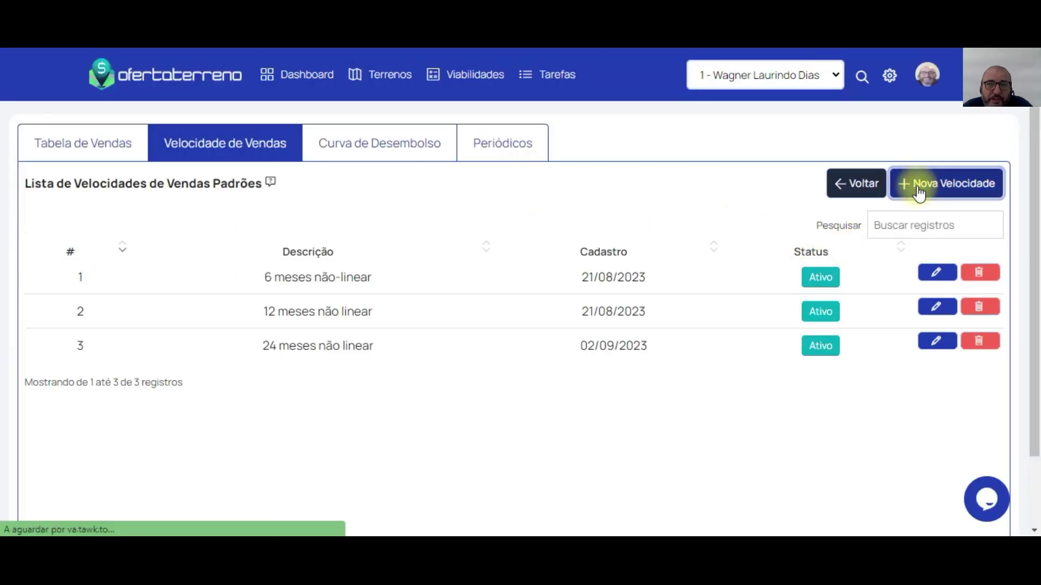
left_click(912, 142)
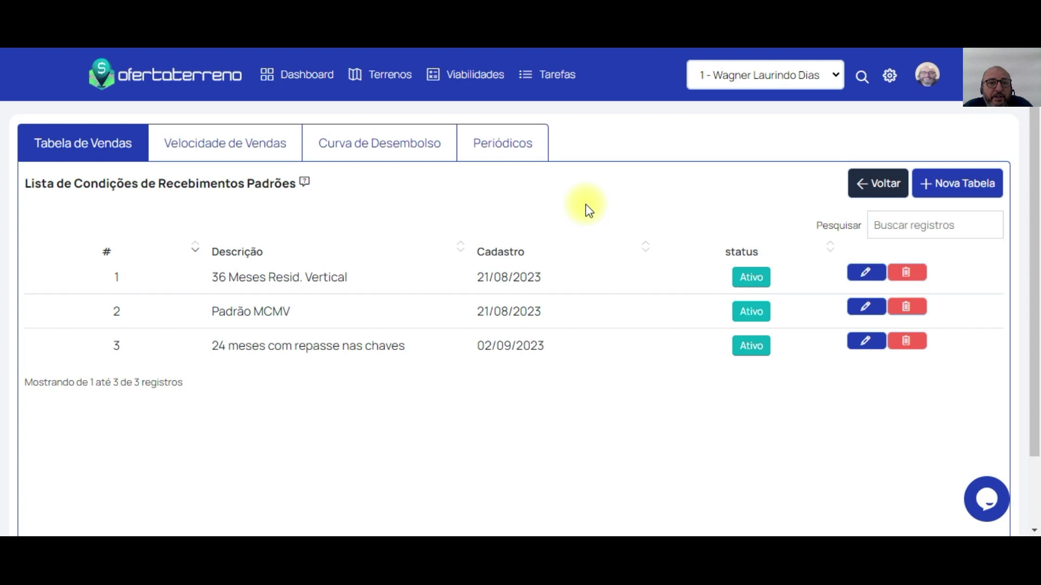
left_click(231, 142)
left_click_drag(198, 228, 430, 174)
left_click(76, 136)
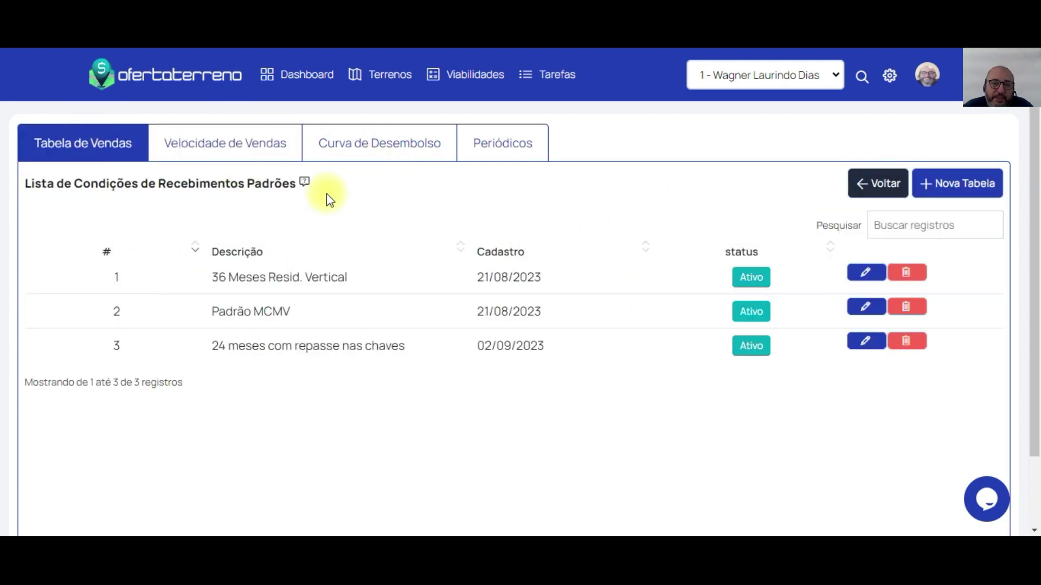
Step: Review the standard Curva de Desembolso and Periódicos lists
left_click(351, 135)
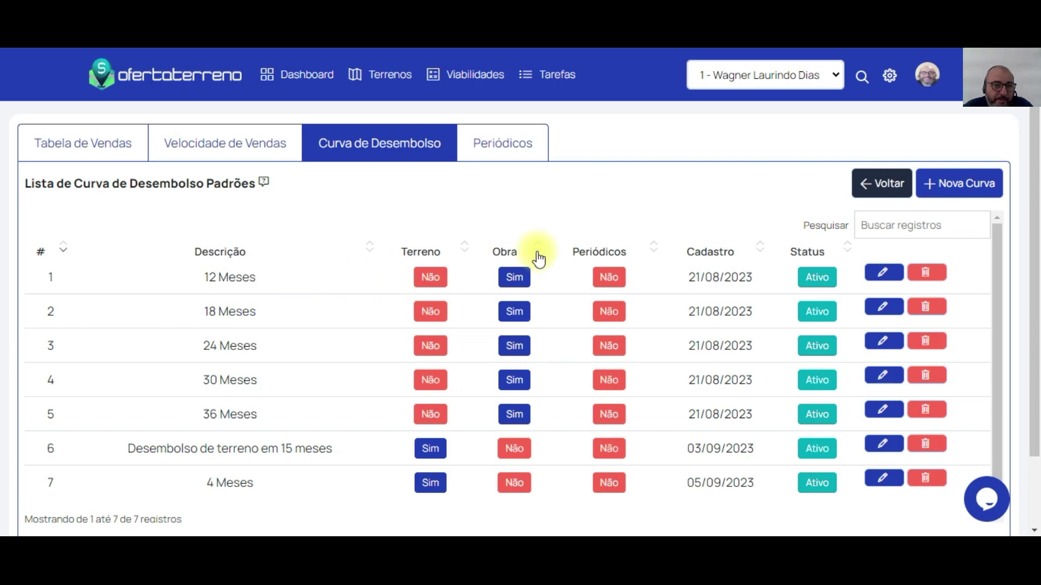
left_click(506, 144)
left_click(395, 133)
left_click(486, 139)
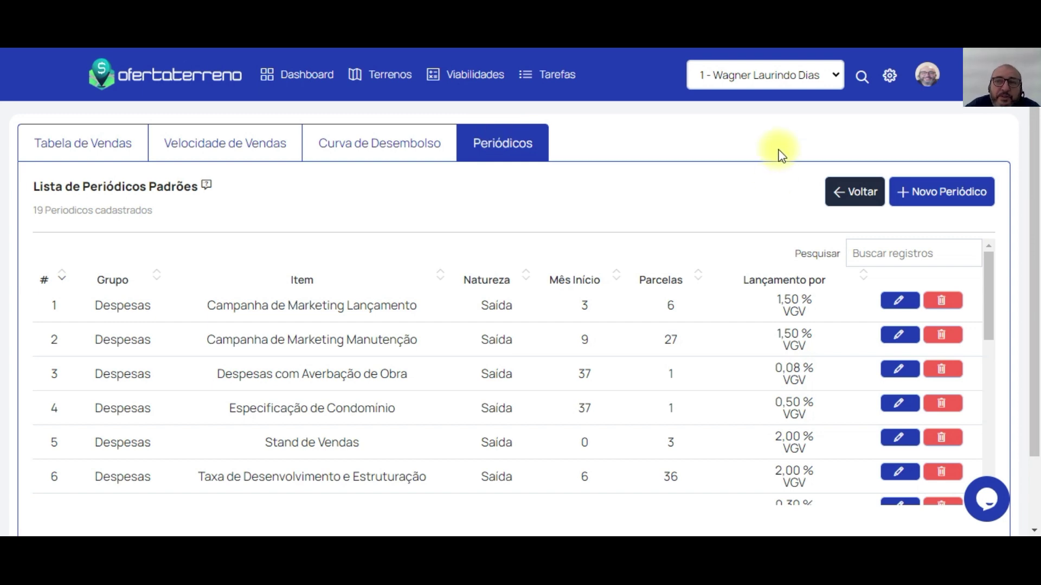
Step: Return to the feasibility list and open the study Dias de Toledo Versão 1 for editing
left_click(467, 70)
left_click(952, 242)
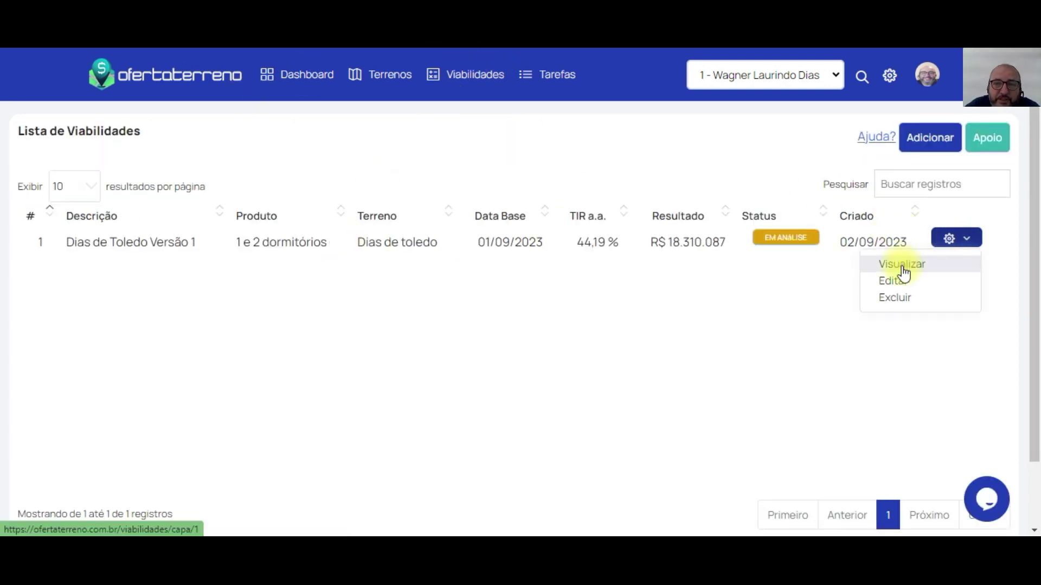
left_click(895, 280)
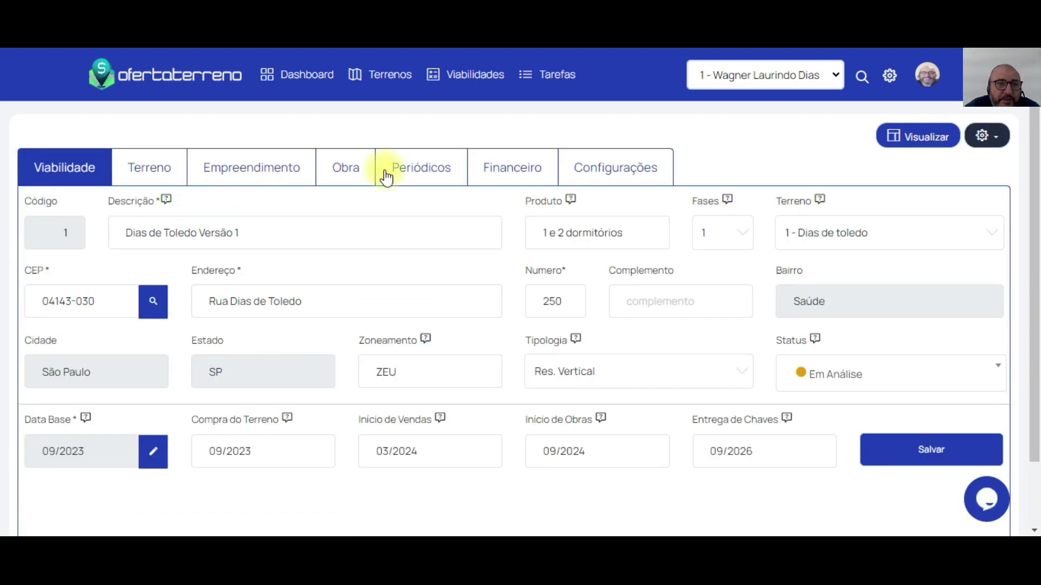
Step: View the Empreendimento structures, open the um dormitório sales table, review its Velocidade de Vendas distribution, and go back to the structures list
left_click(215, 162)
scroll(321, 234, "down", 2)
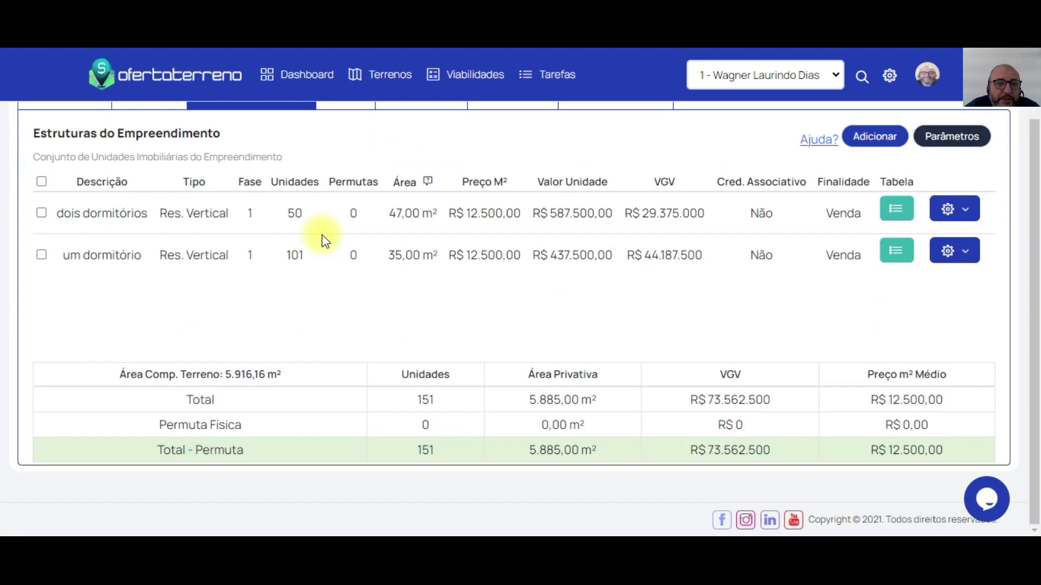
left_click(896, 251)
scroll(360, 312, "down", 8)
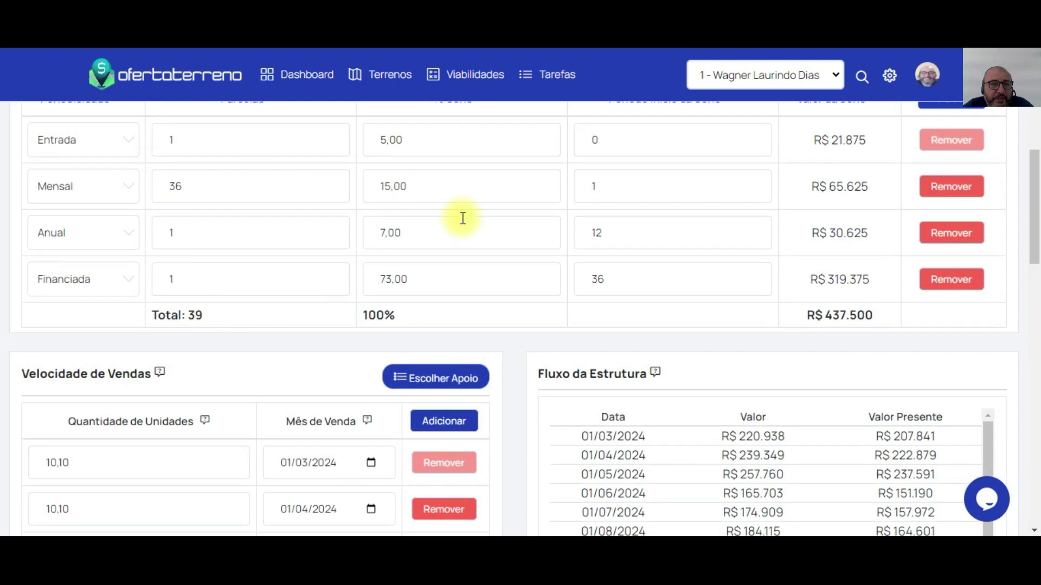
scroll(407, 244, "down", 7)
scroll(163, 254, "up", 3)
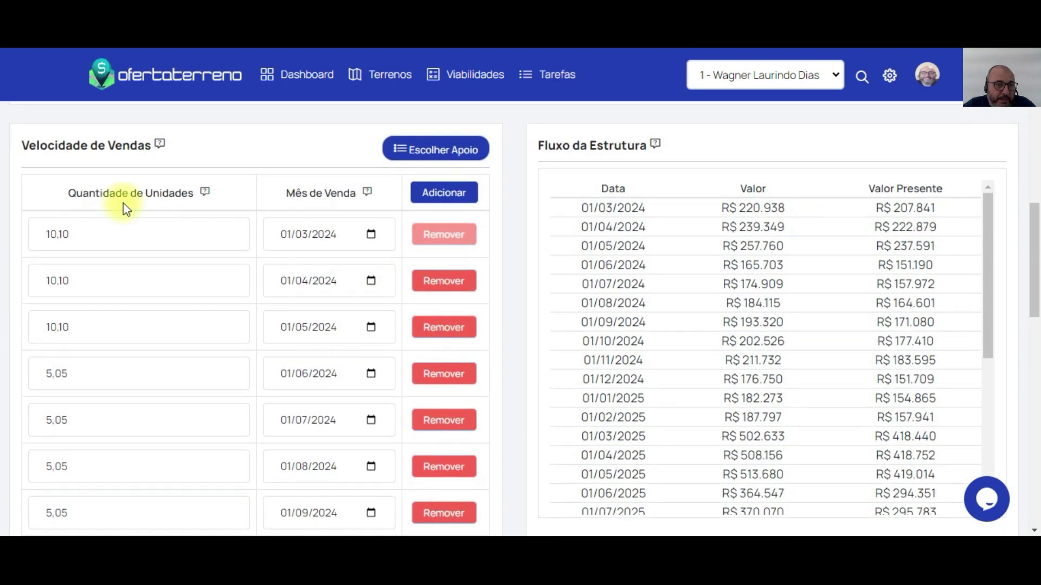
scroll(93, 234, "down", 15)
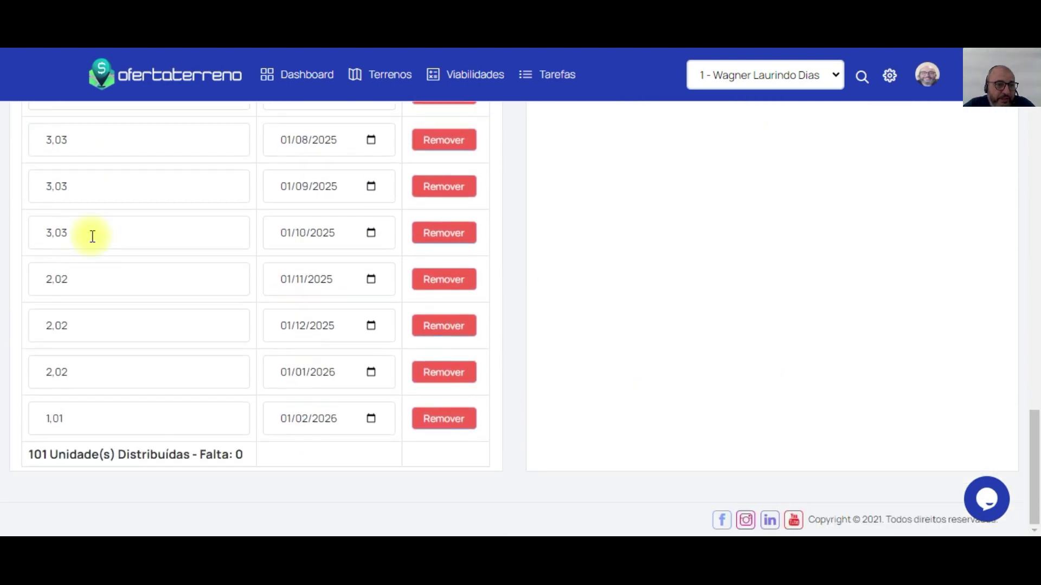
scroll(113, 380, "up", 15)
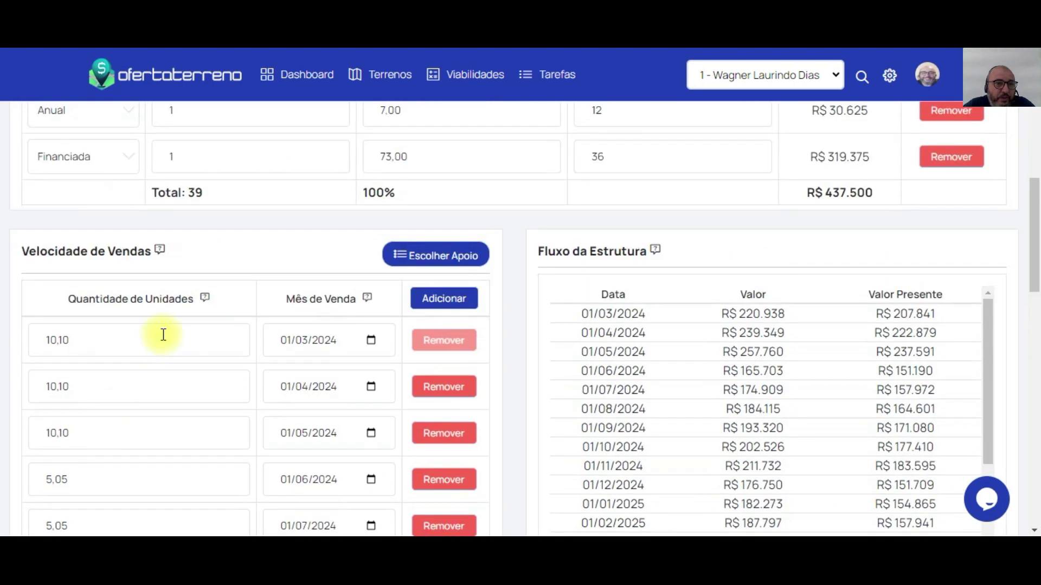
scroll(251, 309, "up", 6)
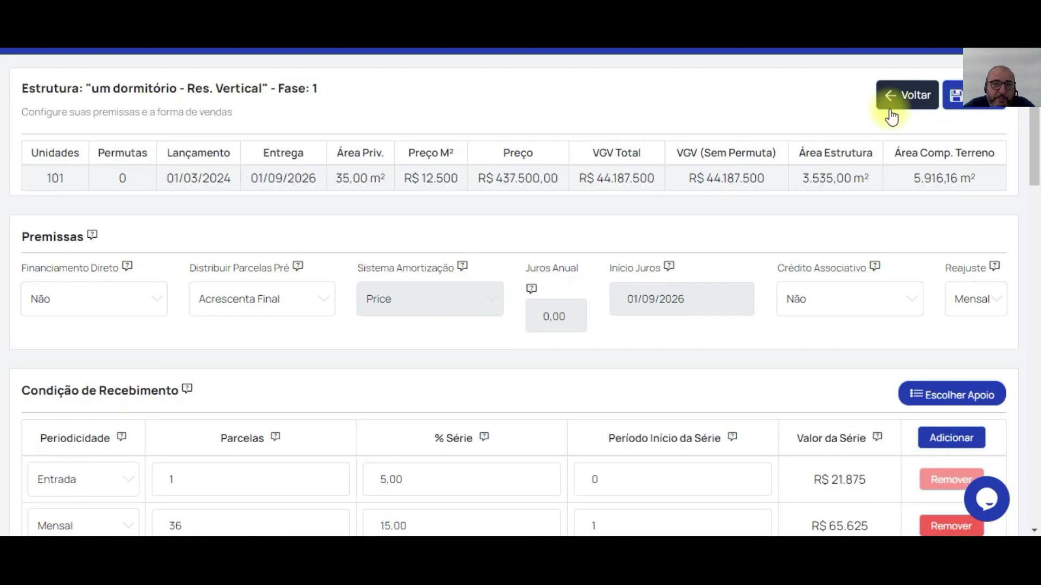
left_click(898, 94)
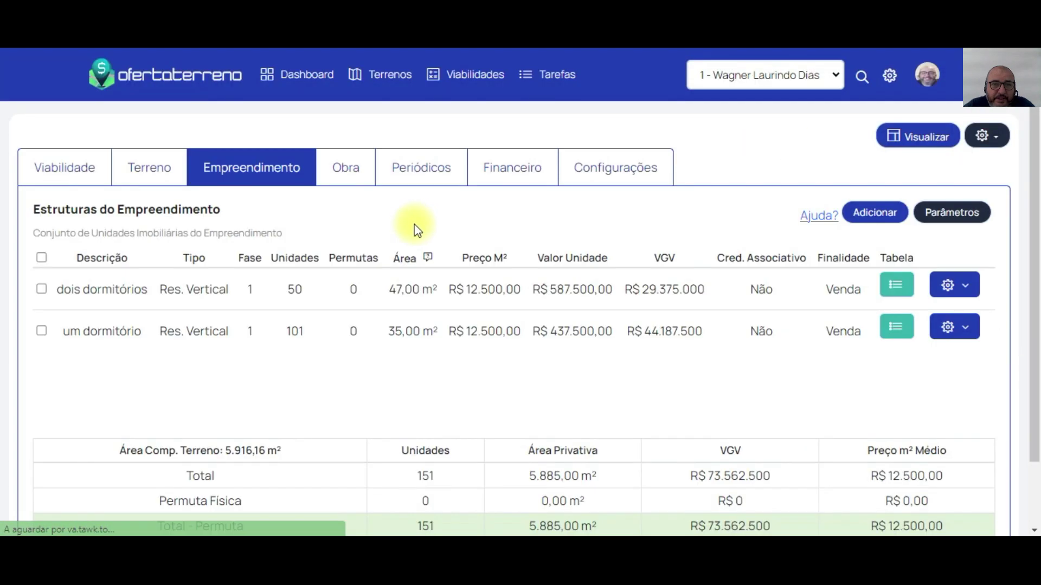
Step: Open the dois dormitórios sales table and examine its monthly unit quantities in Velocidade de Vendas
left_click(896, 292)
scroll(267, 265, "down", 20)
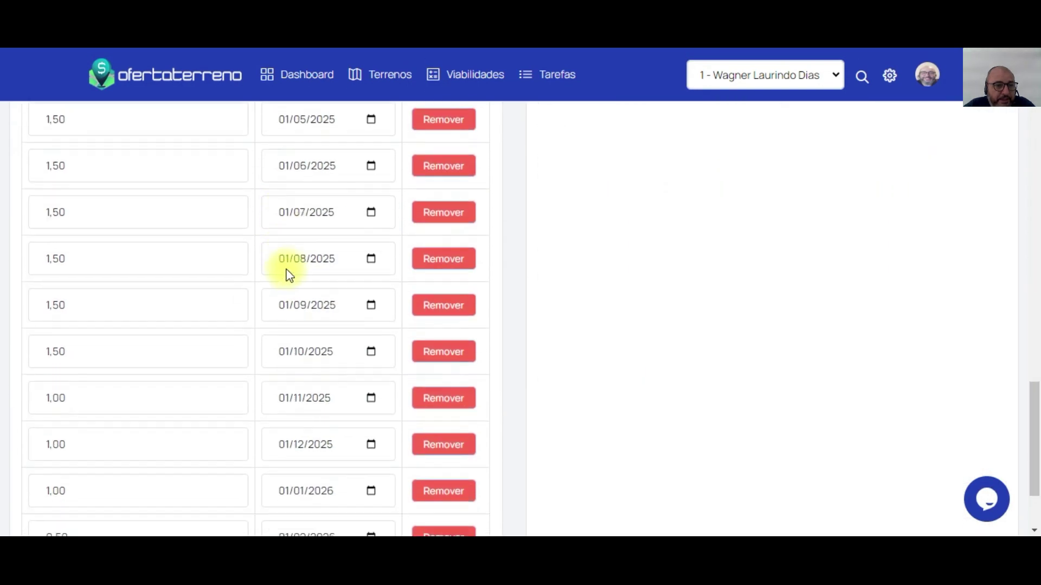
scroll(287, 279, "up", 15)
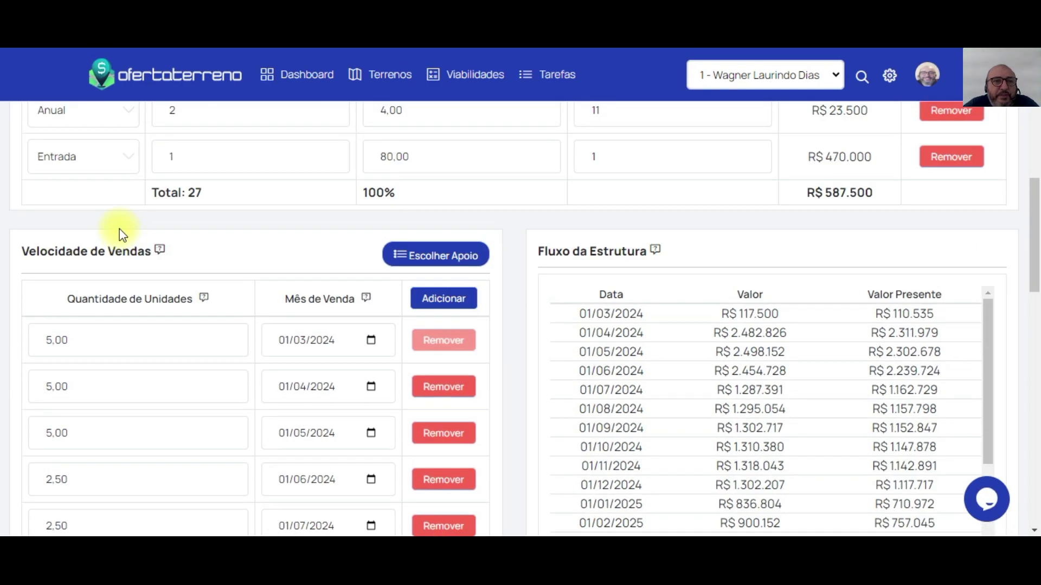
double_click(65, 339)
double_click(63, 385)
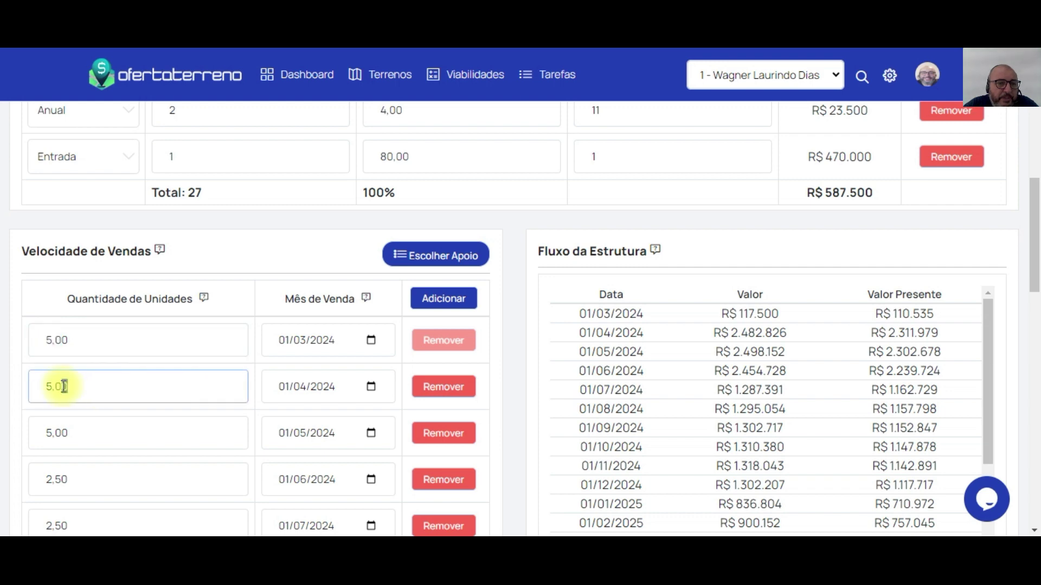
scroll(116, 367, "down", 1)
double_click(116, 367)
double_click(116, 413)
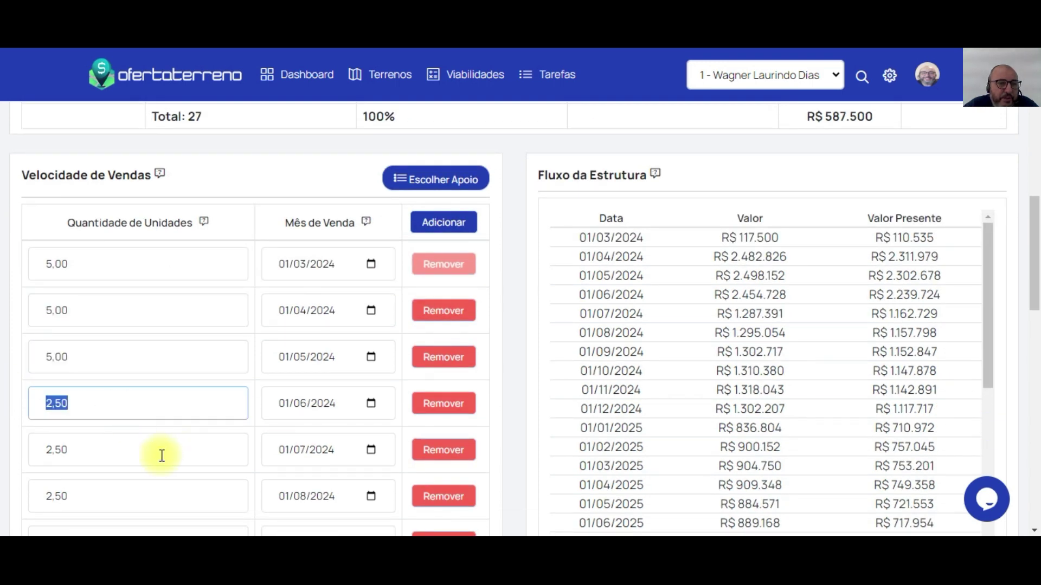
double_click(161, 454)
scroll(56, 436, "down", 3)
scroll(55, 436, "down", 6)
scroll(128, 401, "up", 1)
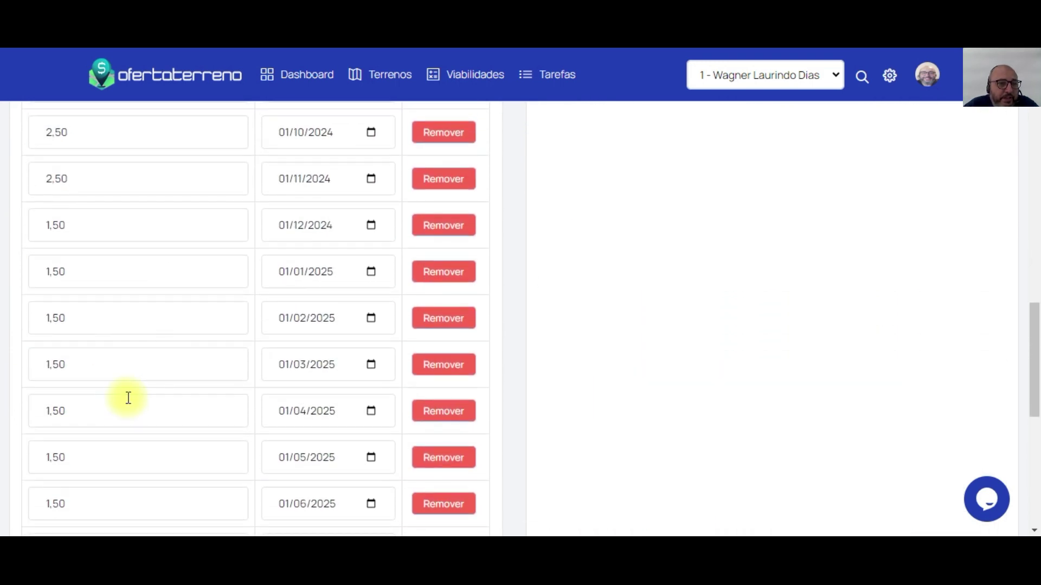
scroll(128, 397, "down", 7)
scroll(128, 398, "up", 18)
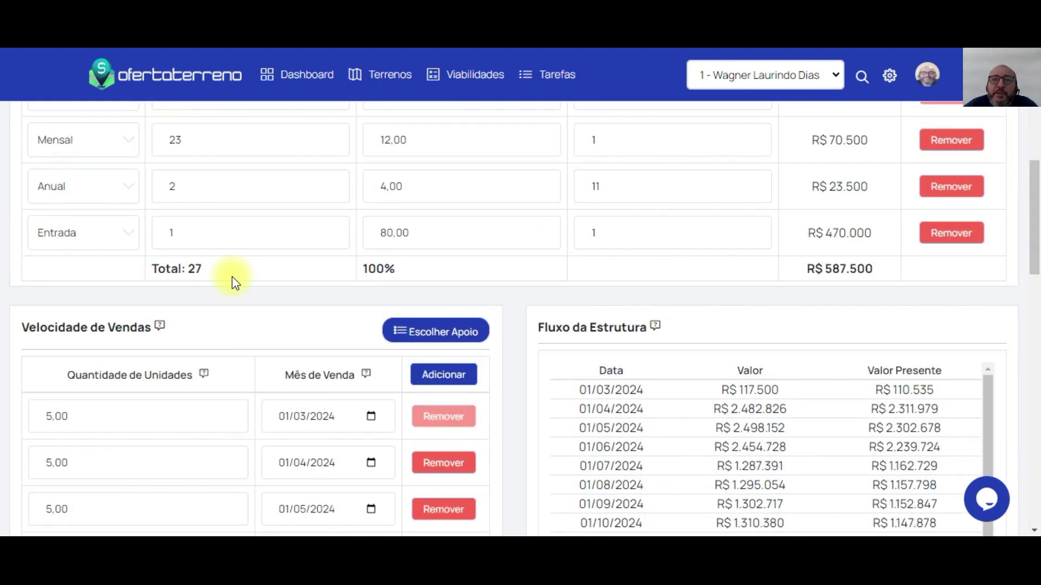
Step: Re-examine the unit quantities for 01/06/2024, 01/07/2024 and the following months in Velocidade de Vendas
scroll(239, 295, "down", 4)
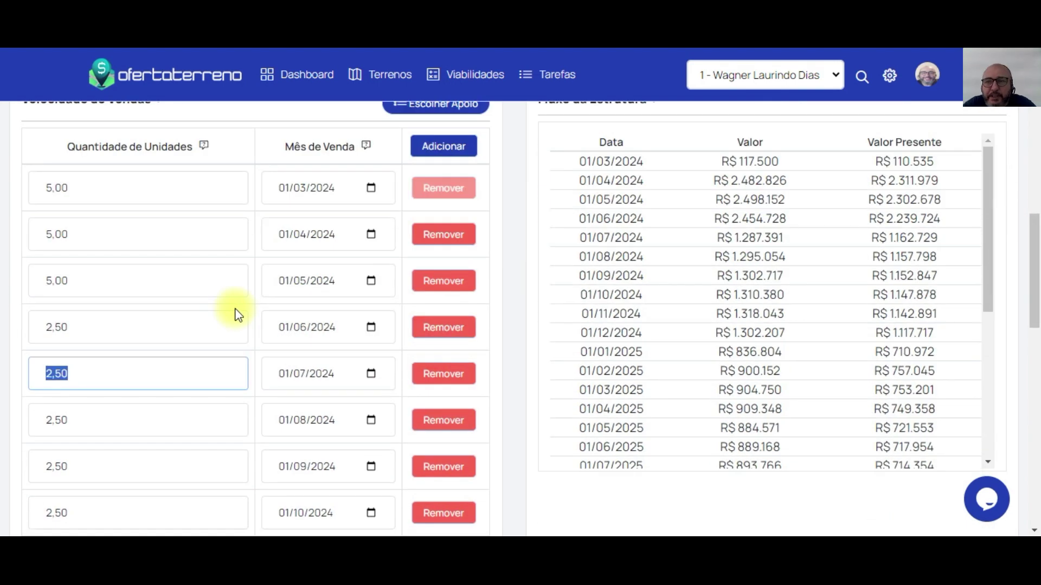
left_click(135, 328)
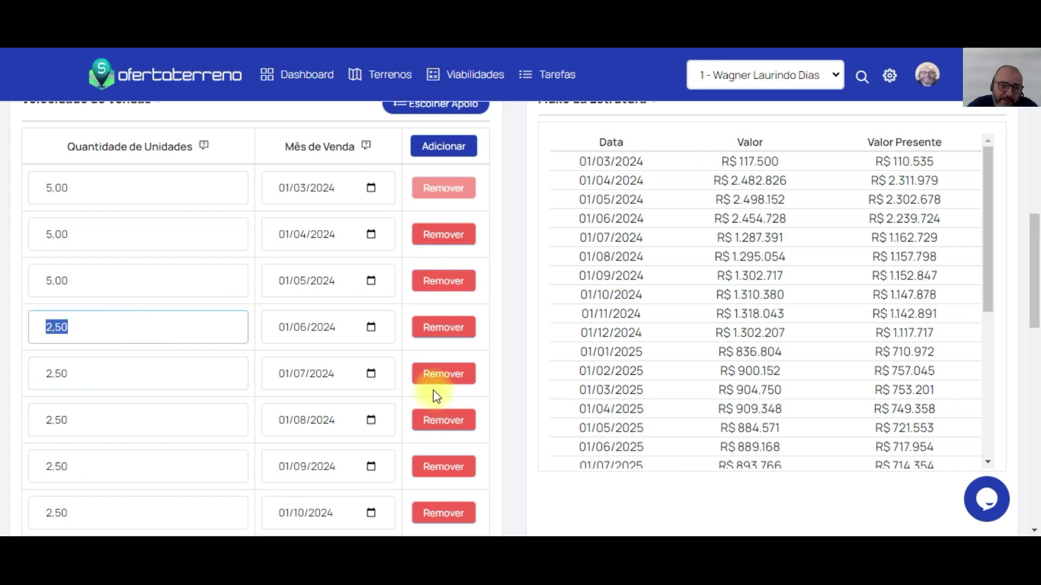
scroll(433, 390, "up", 3)
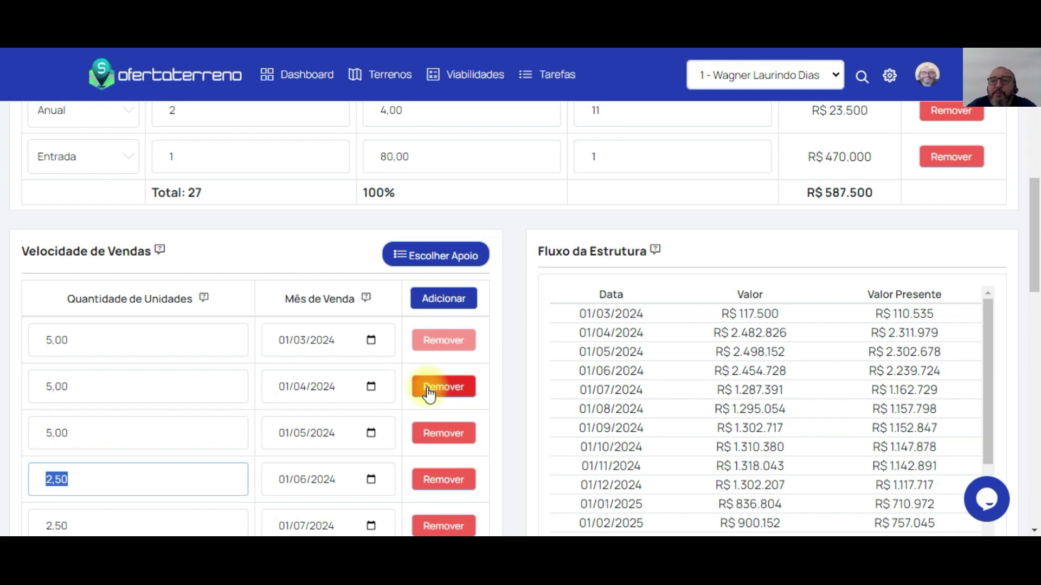
scroll(173, 387, "down", 4)
left_click(144, 295)
double_click(76, 295)
scroll(88, 347, "down", 4)
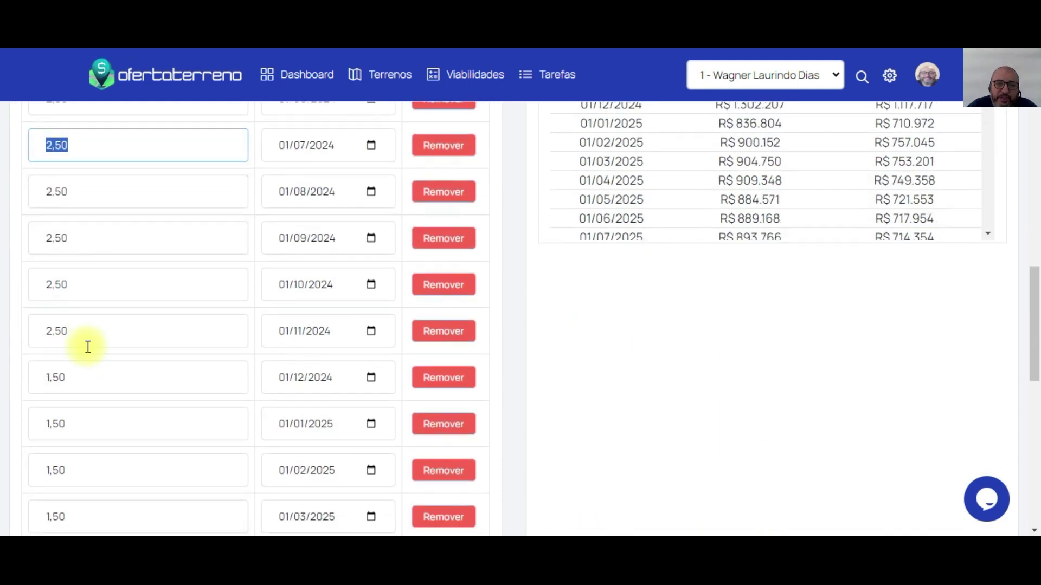
scroll(87, 346, "up", 9)
scroll(87, 352, "down", 3)
Step: Try a quantity of 3 units for the 01/07/2024 sales month and check the distributed units total below the table
left_click(119, 373)
key("ctrl+a")
key("BackSpace")
type("3,0")
key("BackSpace")
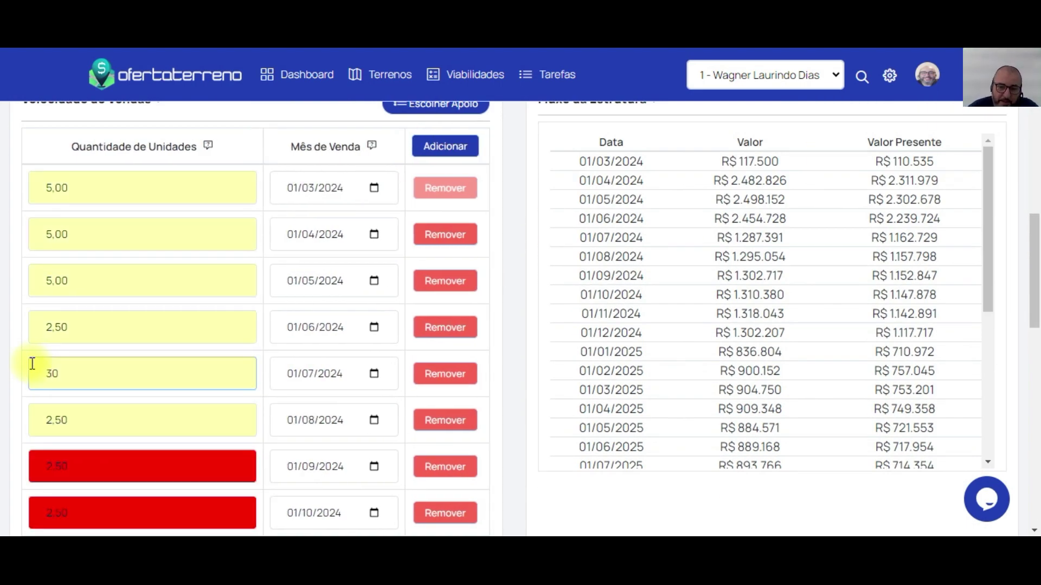
key("Delete")
scroll(95, 345, "down", 9)
scroll(96, 344, "down", 3)
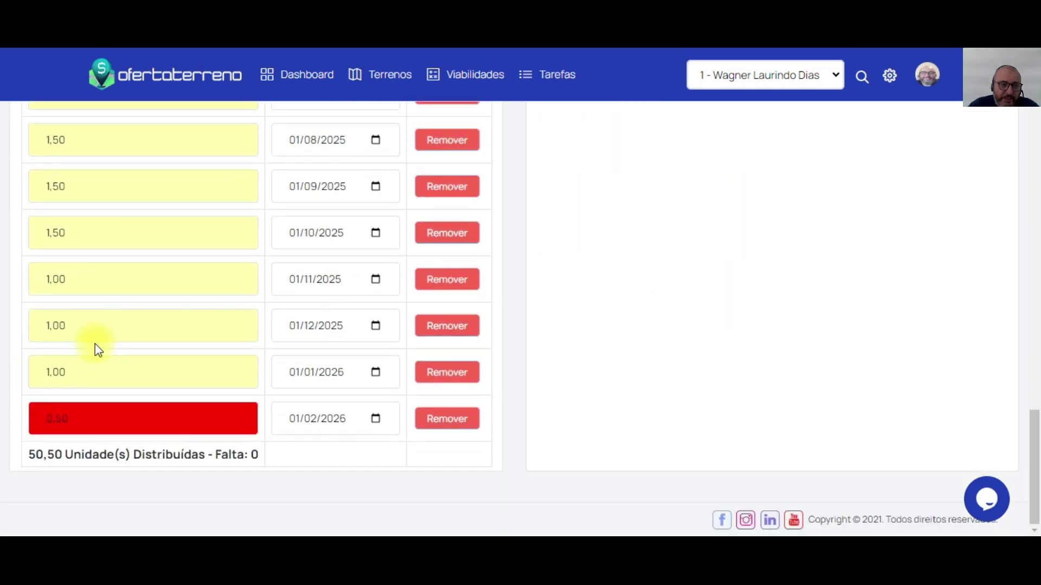
scroll(95, 344, "up", 8)
scroll(96, 351, "down", 7)
scroll(196, 474, "up", 11)
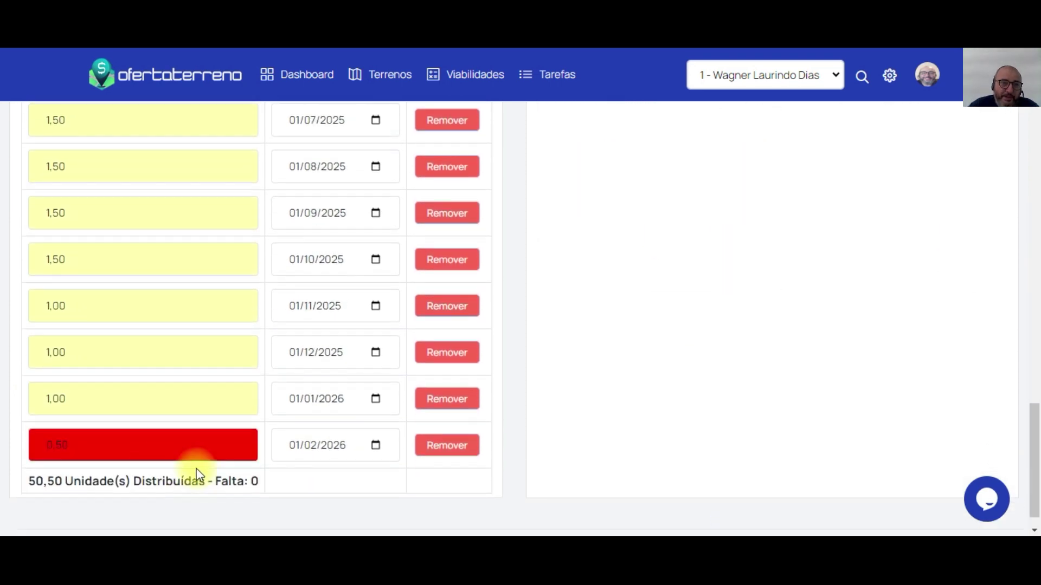
Step: Restore the 01/07/2024 sales quantity to 2,50 units
key("BackSpace")
type("2,5")
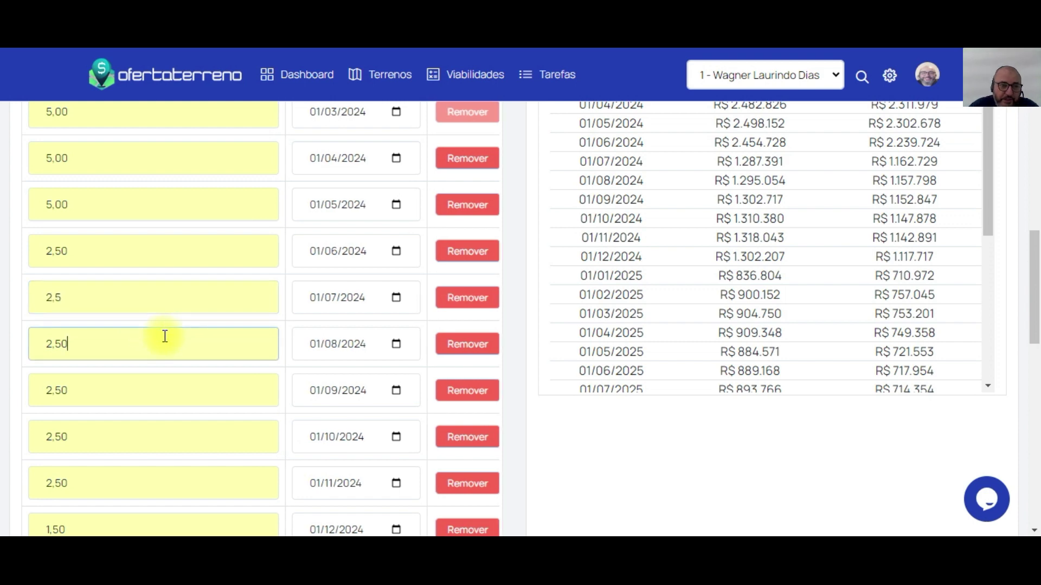
left_click(152, 301)
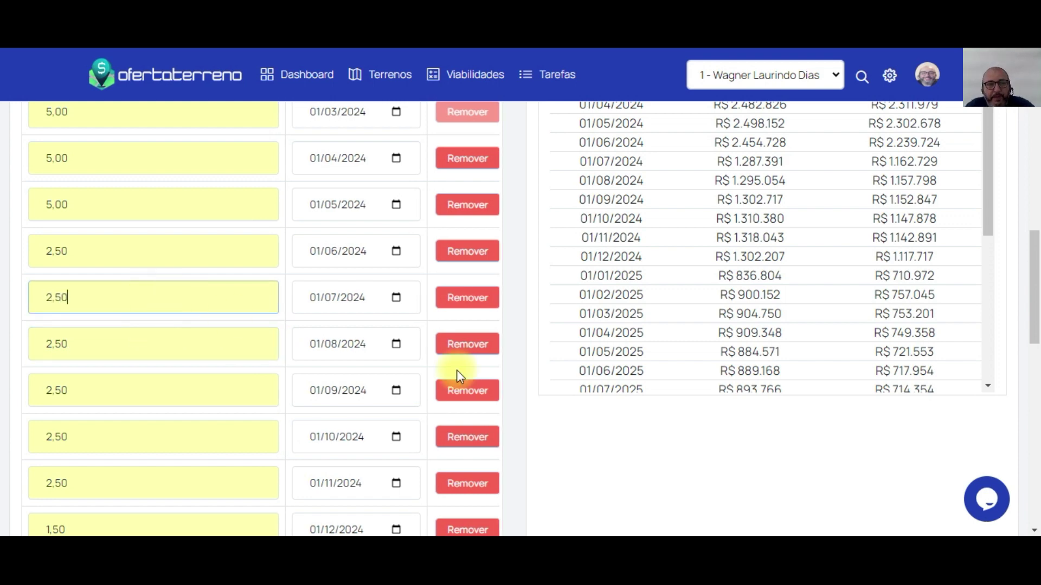
left_click(602, 427)
Step: Review the Premissas, Condição de Recebimento and Velocidade de Vendas sections of the dois dormitórios structure
scroll(386, 406, "down", 5)
scroll(513, 423, "up", 15)
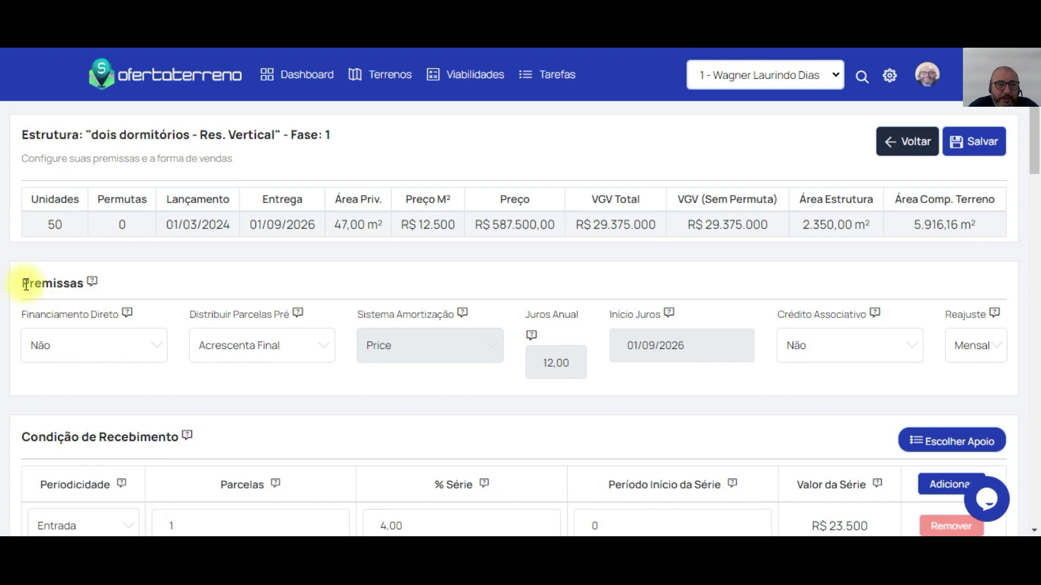
left_click_drag(23, 280, 84, 283)
scroll(28, 352, "down", 2)
left_click_drag(28, 352, 181, 353)
scroll(181, 356, "down", 7)
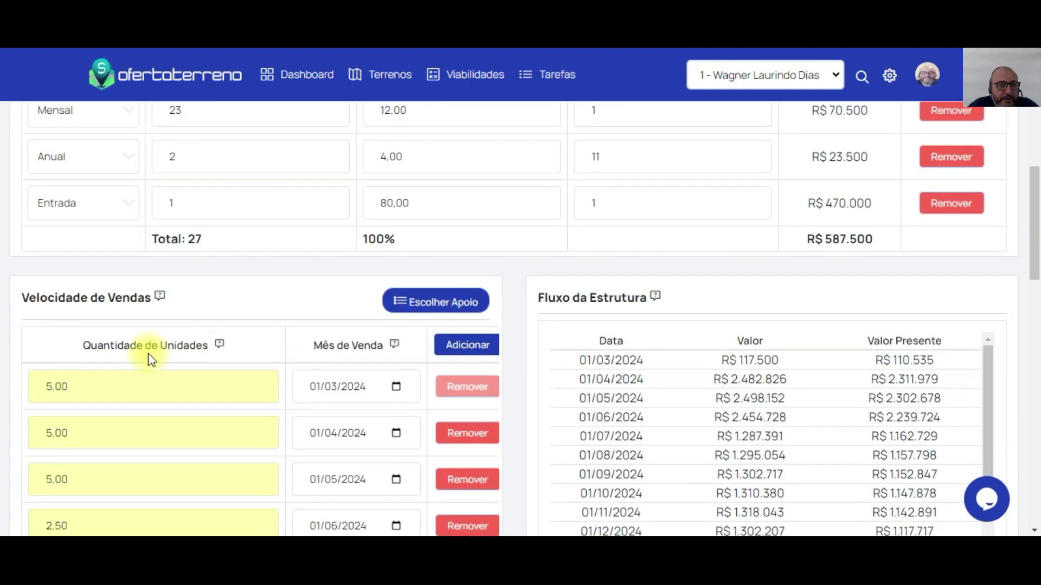
left_click_drag(83, 345, 208, 345)
left_click_drag(22, 298, 153, 297)
Step: Examine the Fluxo da Estrutura table and its first date, and return to the structures list
scroll(695, 408, "down", 2)
scroll(692, 402, "down", 1)
left_click_drag(1034, 252, 1032, 286)
left_click_drag(988, 321, 992, 231)
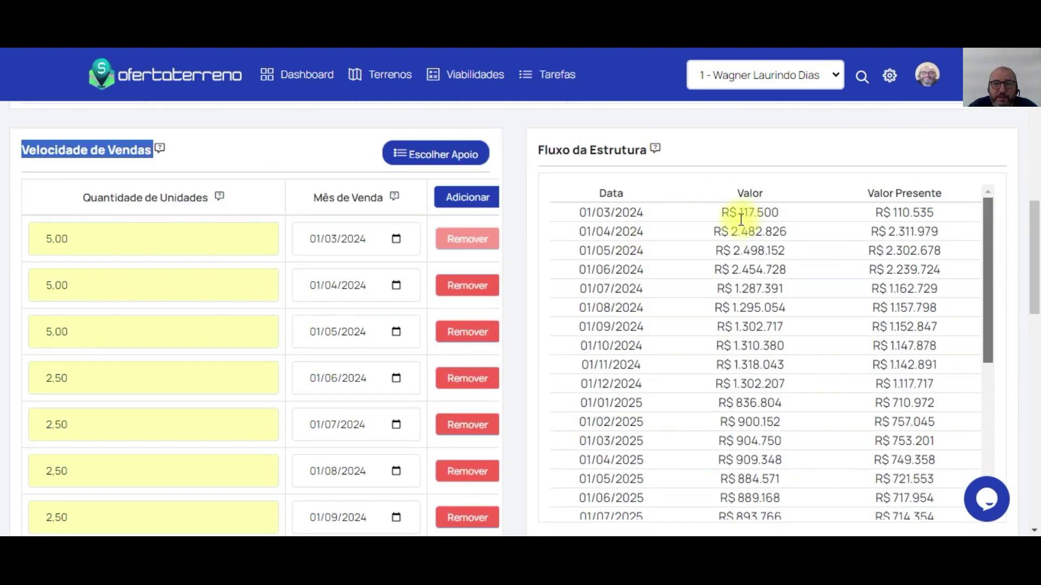
double_click(604, 213)
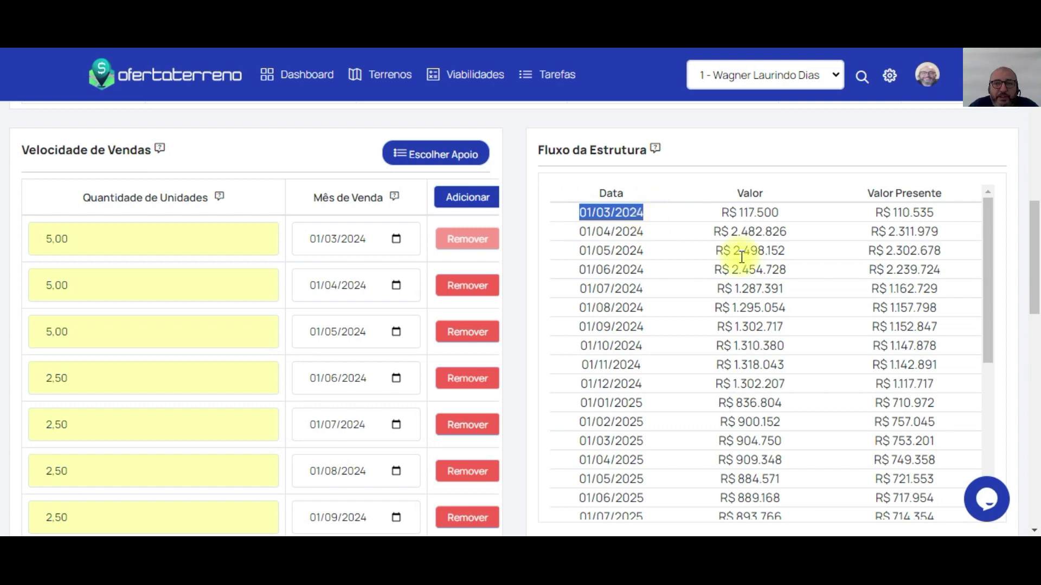
left_click_drag(1035, 304, 1034, 208)
left_click(900, 142)
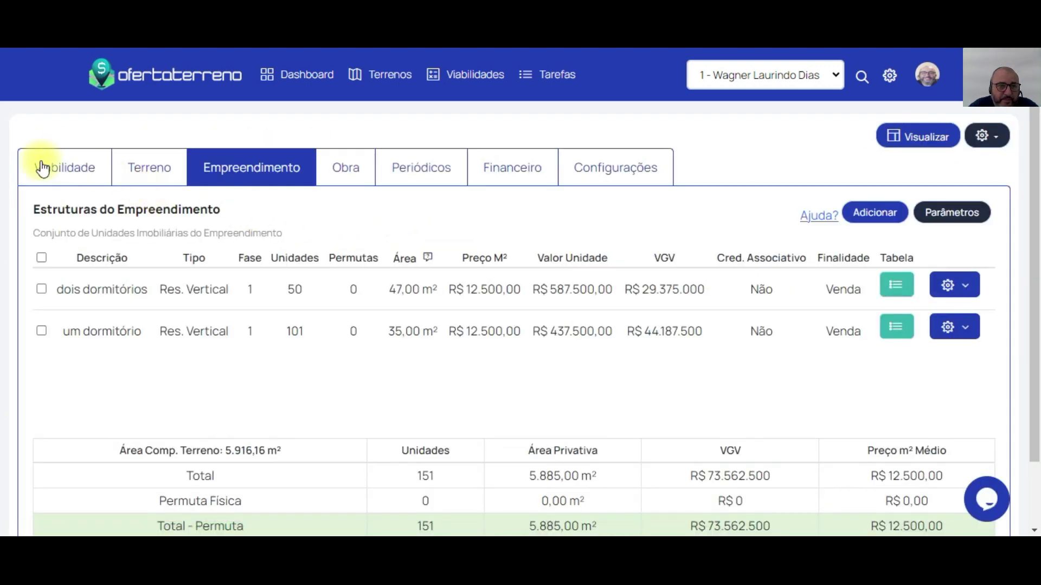
Step: Check the Início de Vendas date in the Viabilidade data, glance at the Obra data, and go back to the Empreendimento structures
left_click(40, 165)
scroll(510, 275, "down", 1)
scroll(487, 326, "down", 1)
left_click_drag(441, 369, 348, 372)
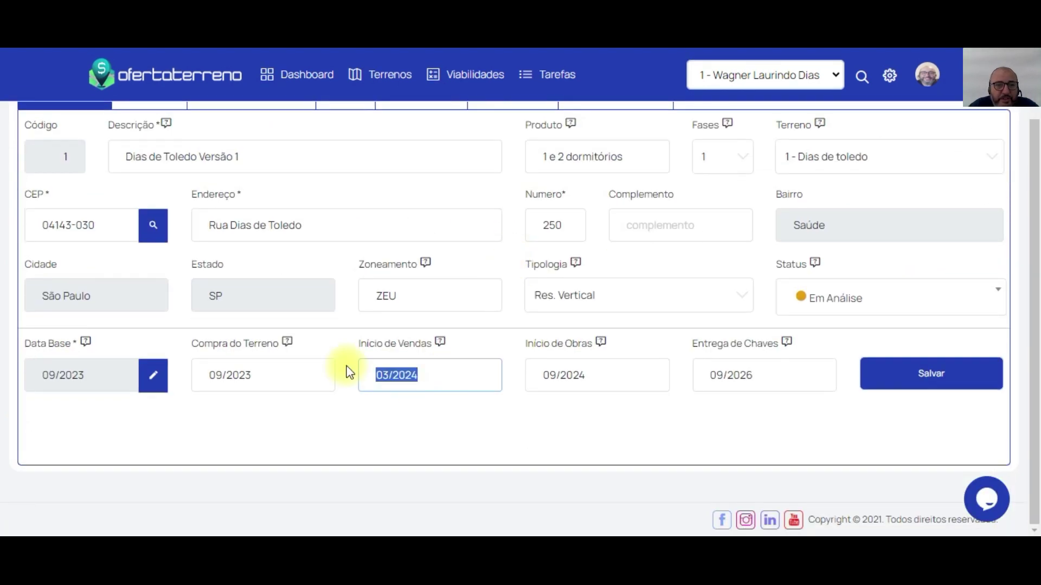
scroll(368, 357, "up", 2)
left_click(318, 172)
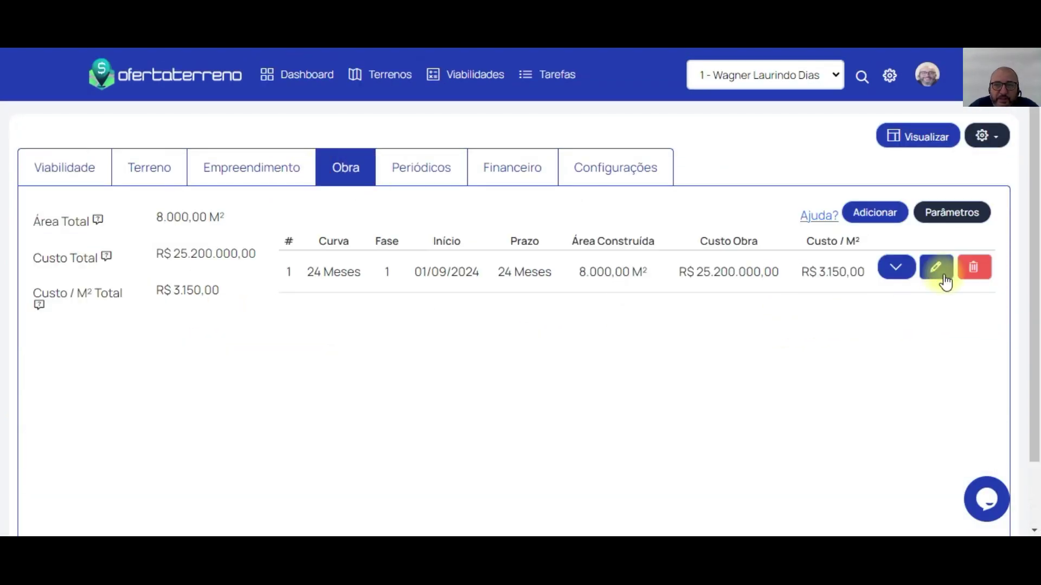
left_click(274, 177)
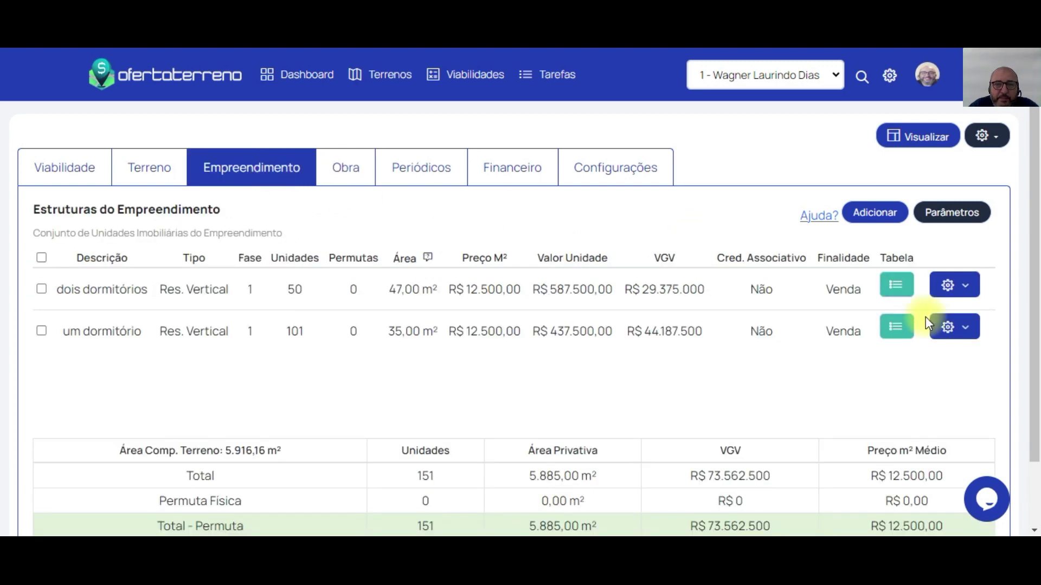
Step: Open the um dormitório sales table and check the first date in its Fluxo da Estrutura
left_click(892, 325)
scroll(758, 336, "down", 7)
scroll(755, 371, "down", 3)
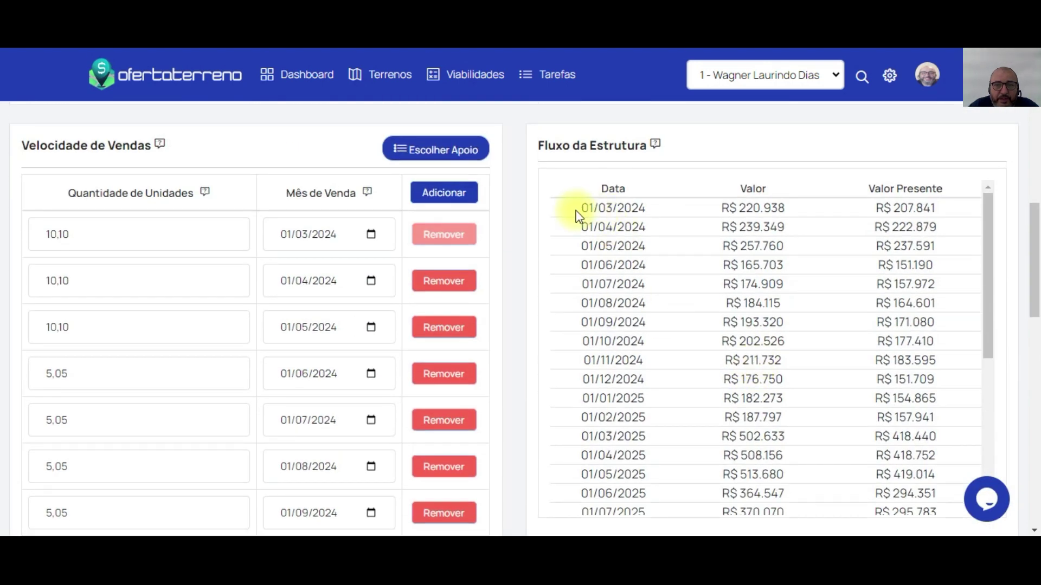
left_click_drag(578, 216, 648, 215)
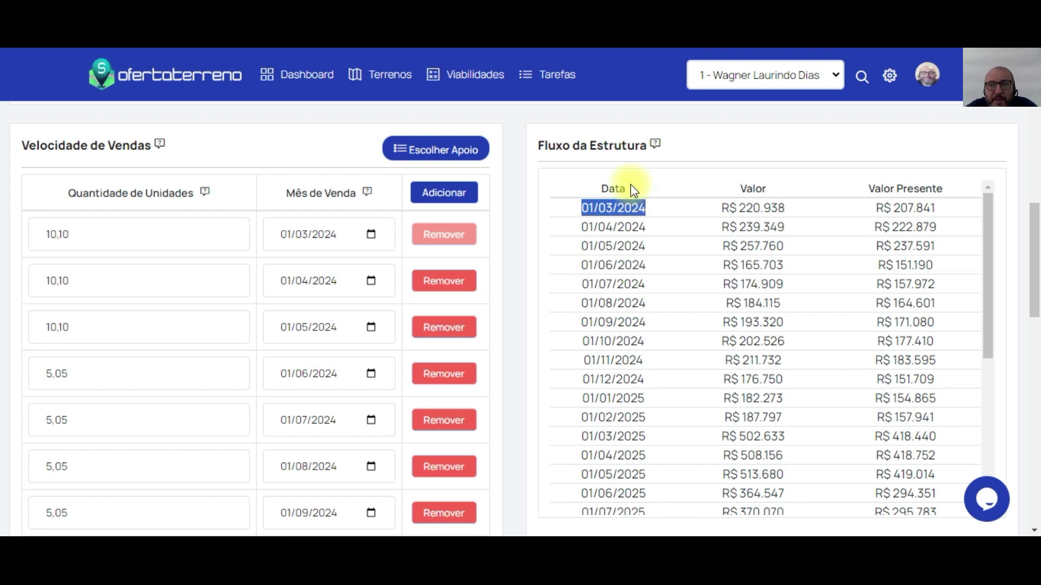
Step: Examine the um dormitório Fluxo da Estrutura monthly values from the first month through the total row
scroll(709, 225, "down", 5)
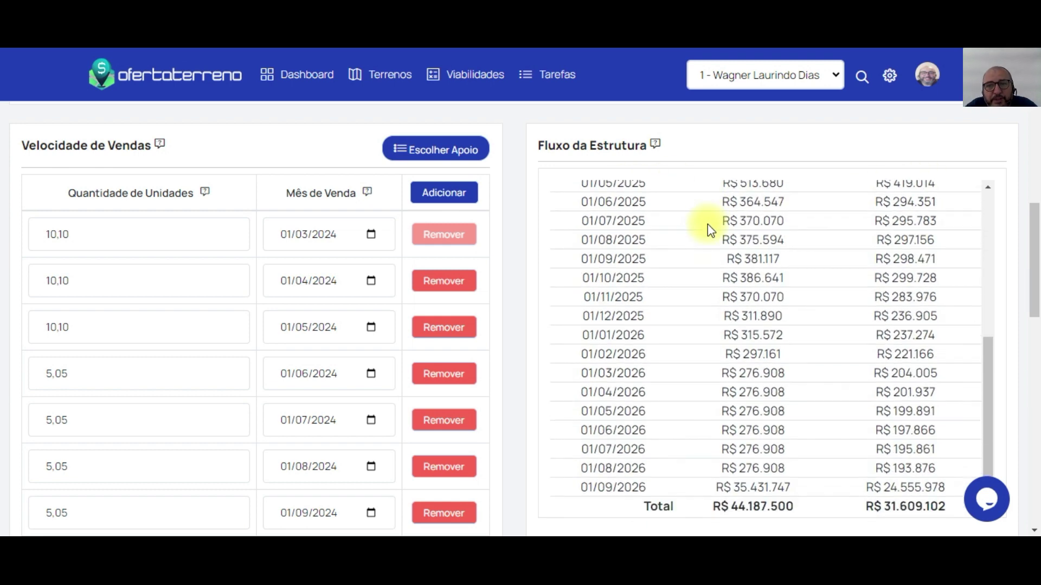
scroll(710, 231, "up", 5)
scroll(710, 230, "down", 5)
scroll(710, 230, "up", 5)
scroll(712, 227, "down", 3)
scroll(710, 220, "up", 3)
left_click_drag(722, 209, 788, 208)
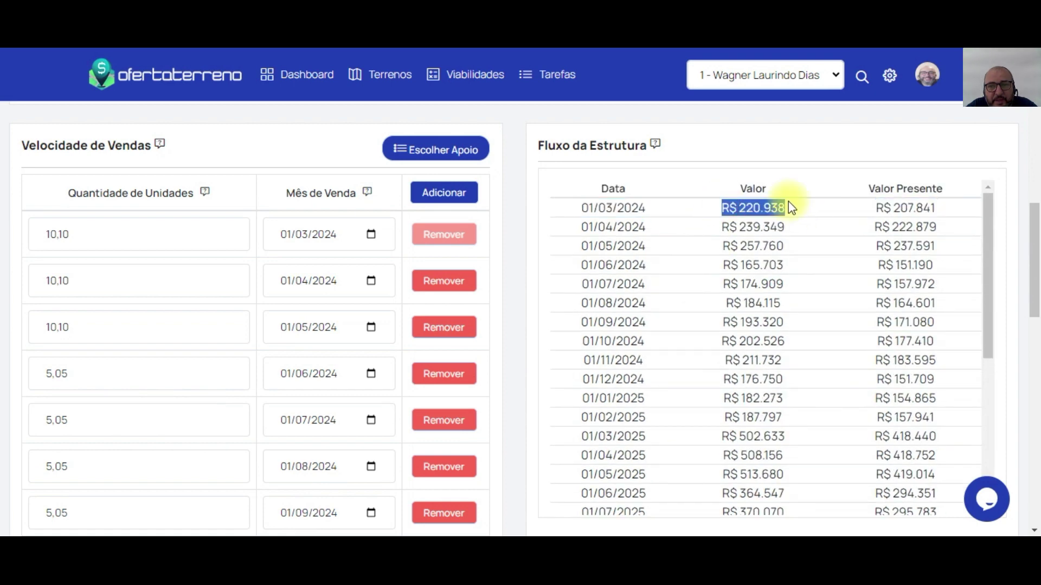
left_click_drag(564, 205, 645, 205)
scroll(645, 205, "down", 5)
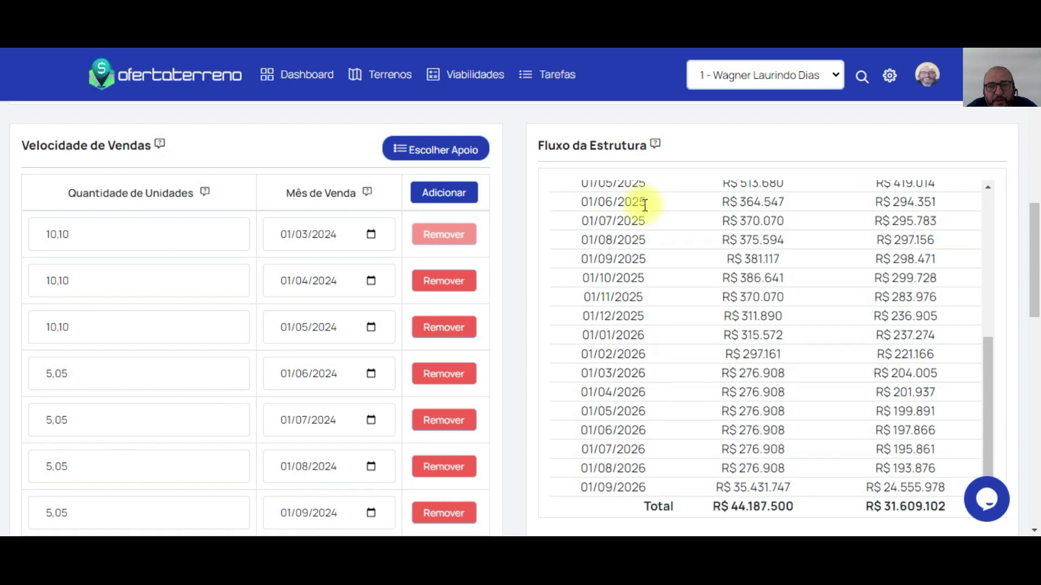
Step: Examine the 01/09/2026 row and the Total row of the Fluxo da Estrutura, and glance back at the structure's summary and premises
left_click_drag(569, 492, 810, 490)
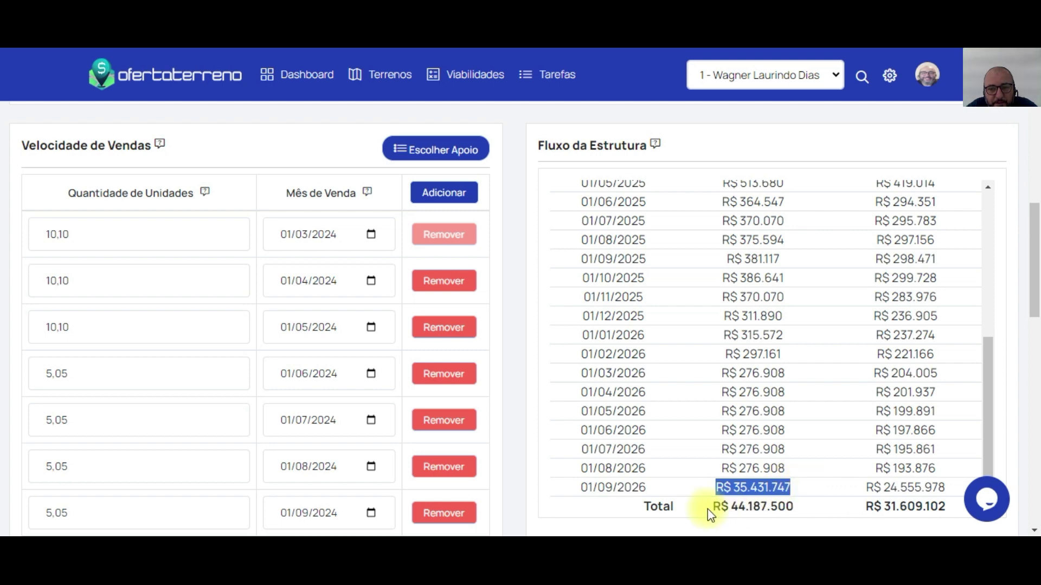
left_click_drag(708, 509, 799, 512)
scroll(801, 512, "up", 15)
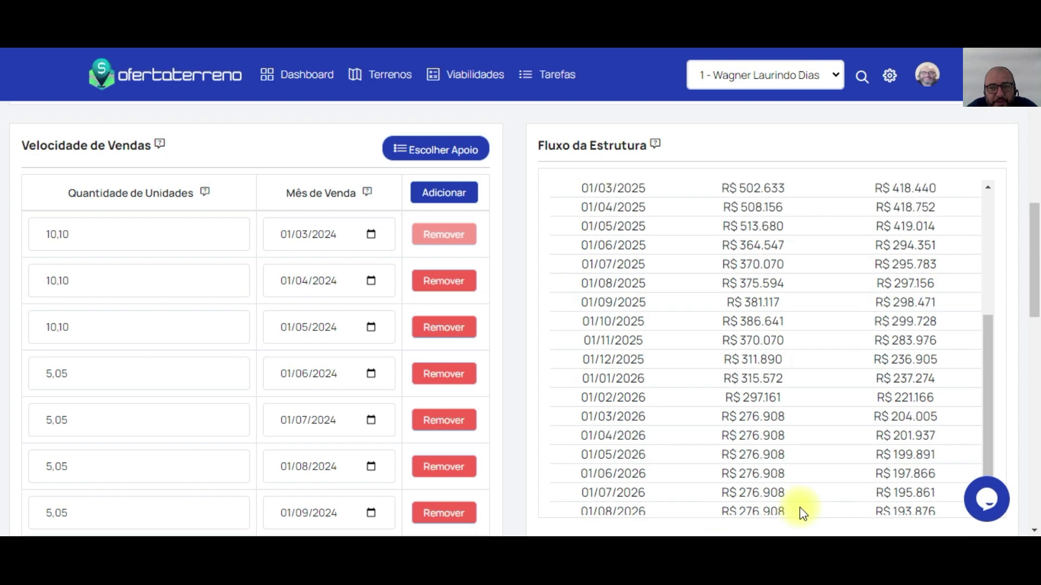
scroll(821, 285, "down", 9)
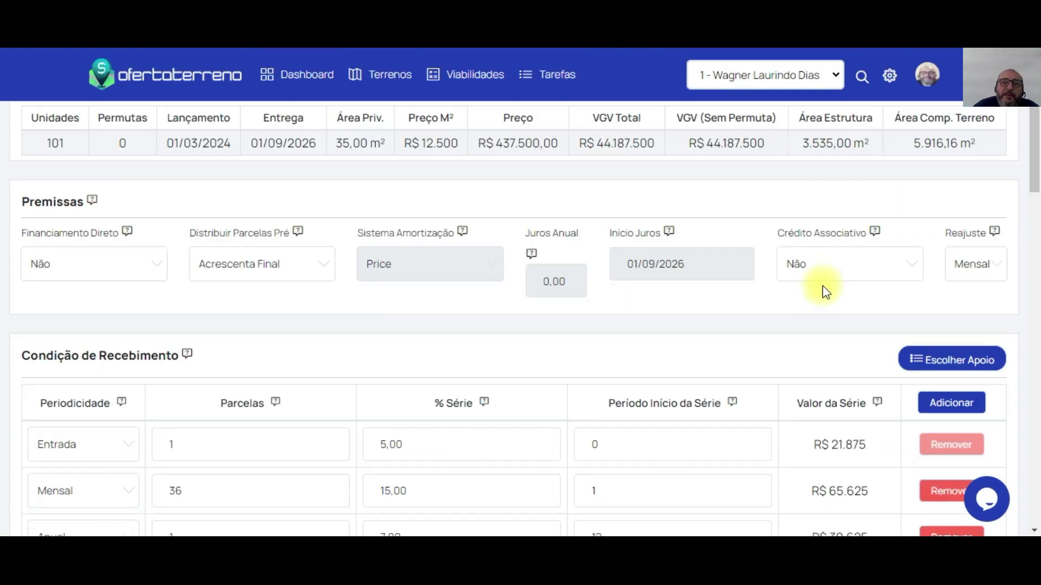
scroll(846, 347, "down", 4)
left_click_drag(1034, 241, 1034, 310)
left_click_drag(987, 284, 989, 364)
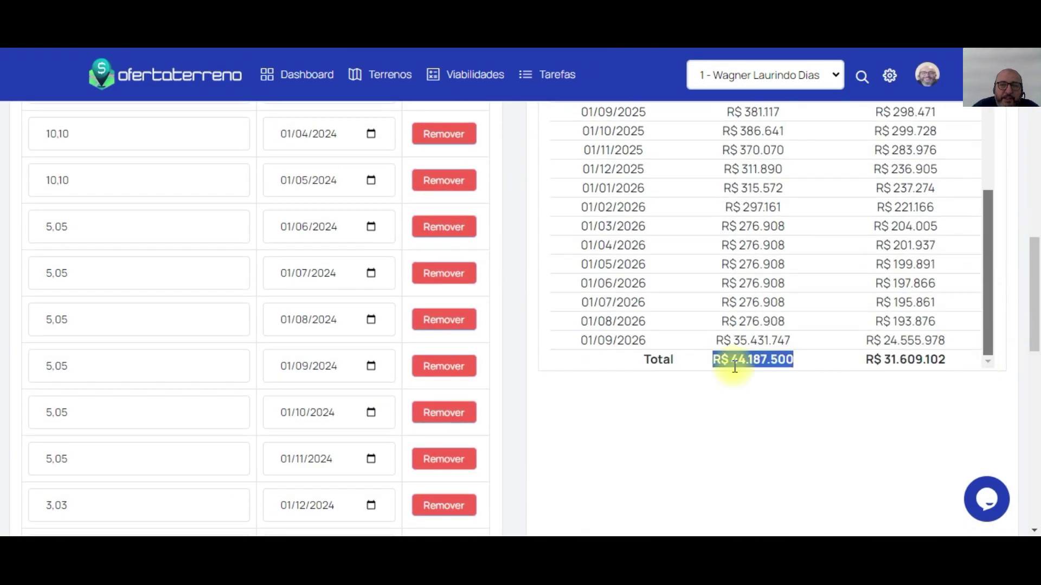
Step: Return to the structures list and check the VGV of the um dormitório structure
scroll(735, 367, "up", 12)
left_click(905, 139)
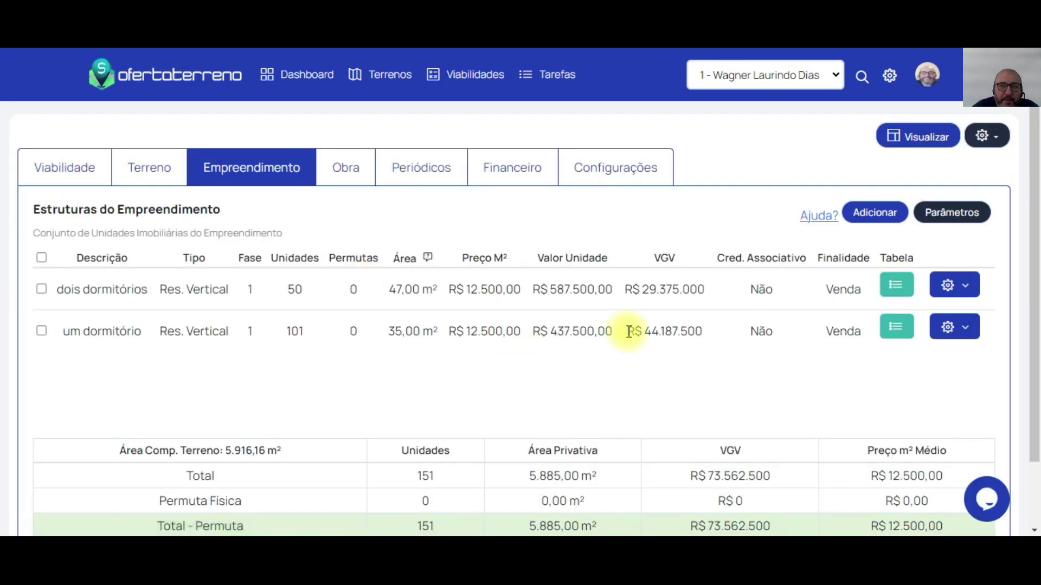
left_click_drag(632, 330, 687, 330)
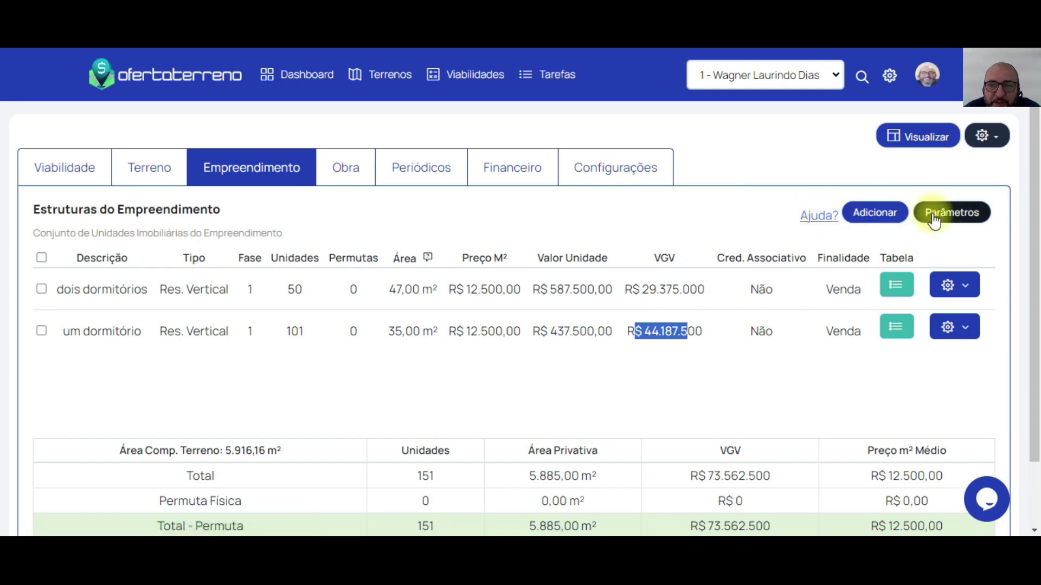
Step: Reopen the um dormitório sales table and check the Valor total of its Fluxo da Estrutura
left_click(895, 327)
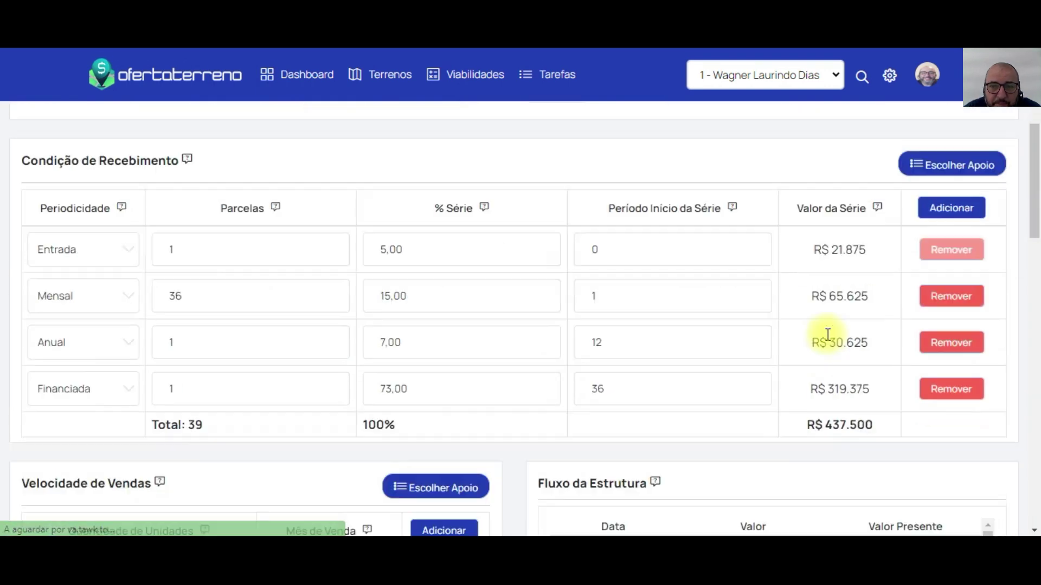
scroll(762, 151, "down", 20)
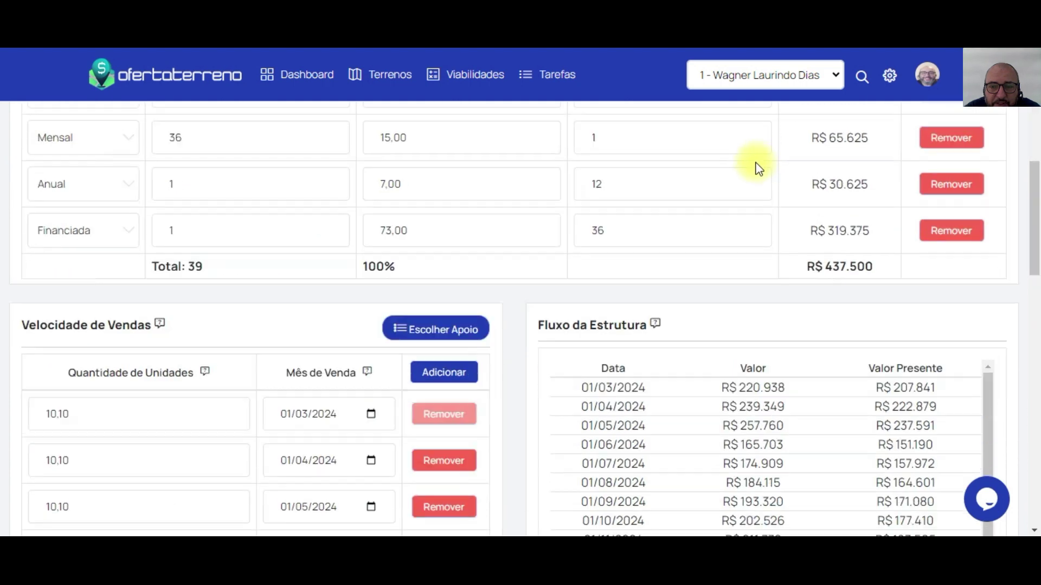
left_click_drag(985, 184, 974, 347)
scroll(822, 389, "up", 1)
left_click_drag(712, 365, 838, 370)
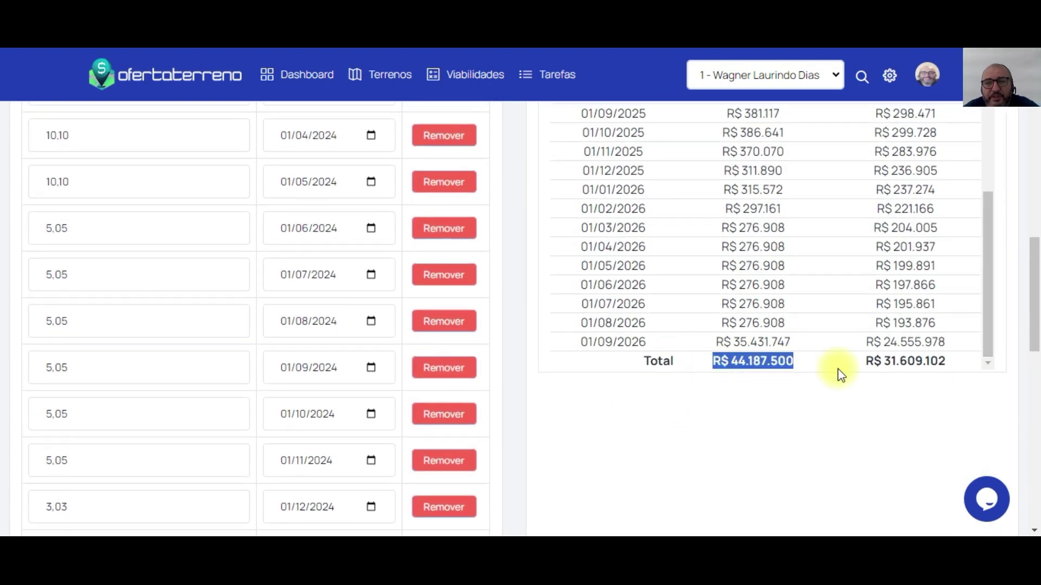
Step: Review a cash flow row in the Fluxo da Estrutura against the installment series in the Condição de Recebimento
scroll(863, 363, "up", 5)
left_click_drag(1035, 342, 1039, 408)
scroll(685, 200, "up", 3)
scroll(685, 200, "down", 5)
left_click_drag(585, 240, 788, 252)
scroll(910, 255, "up", 5)
left_click_drag(1034, 268, 1036, 149)
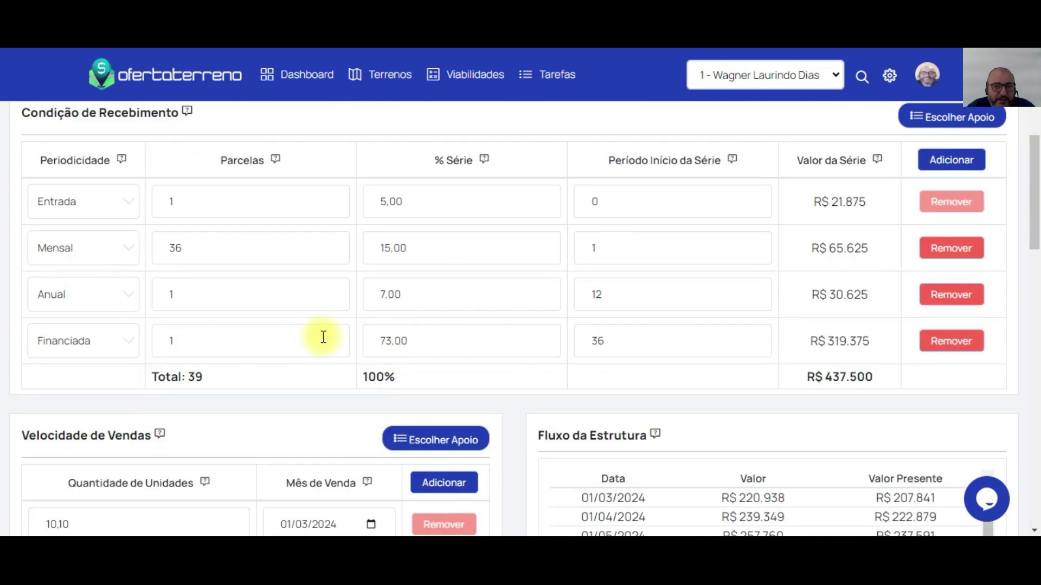
Step: Check the Distribuir Parcelas Pré setting in the Premissas, leaving Acrescenta Final selected
scroll(380, 351, "up", 4)
left_click(228, 249)
left_click(228, 248)
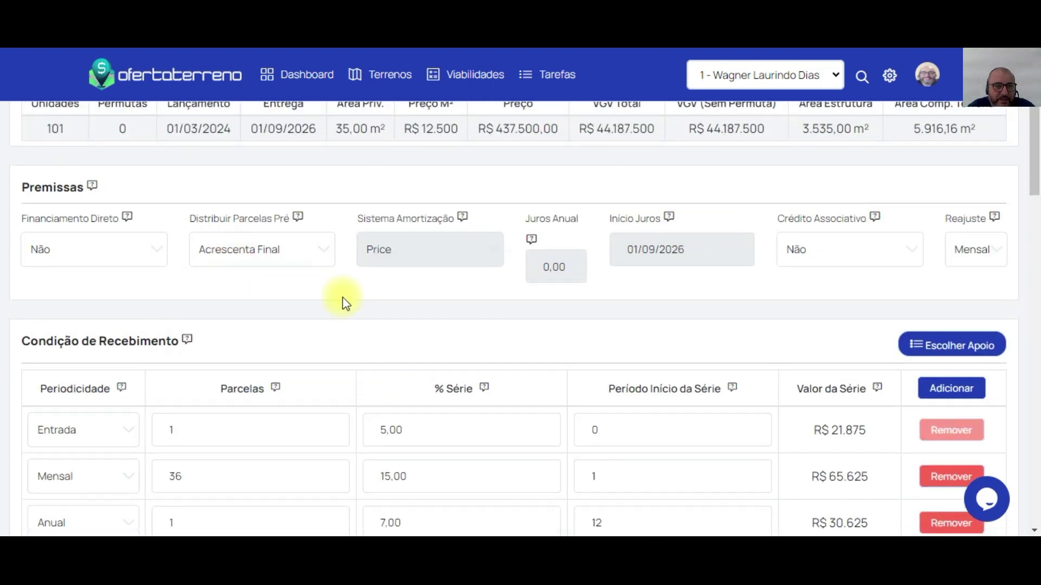
Step: Go back to the study's Viabilidade data and check the Entrega de Chaves date
scroll(343, 299, "up", 2)
left_click(901, 140)
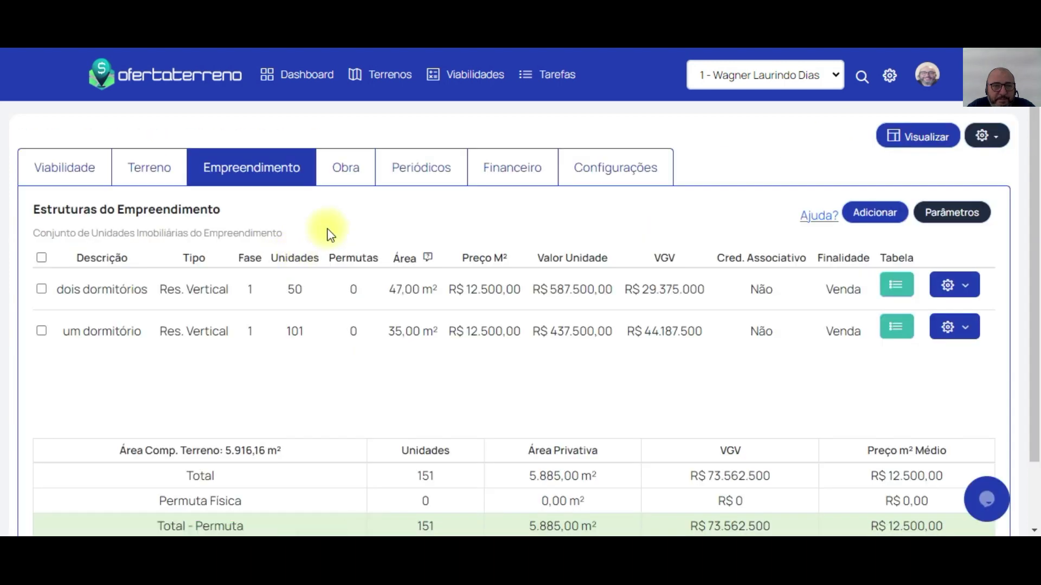
left_click(76, 172)
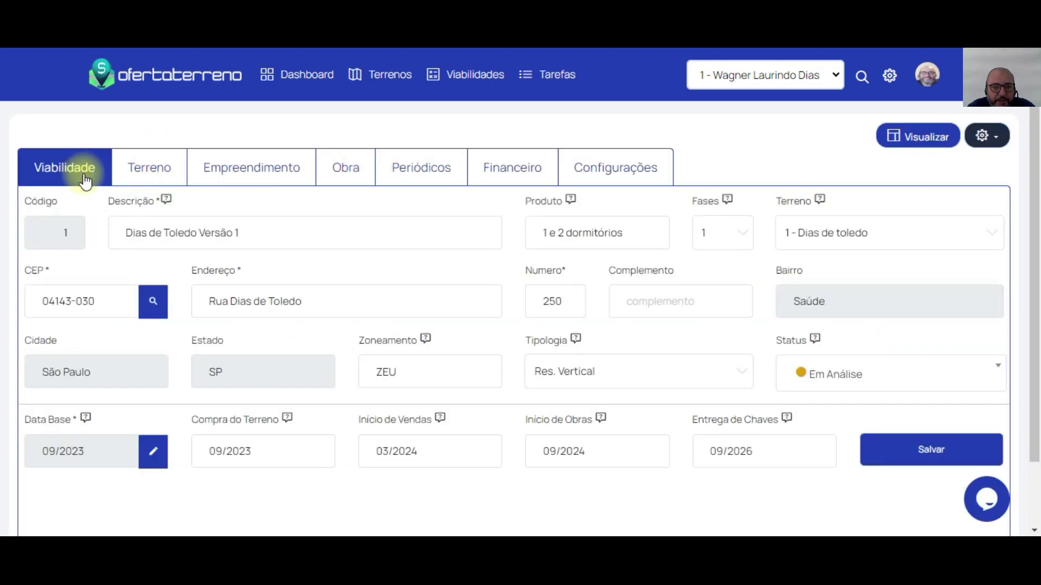
left_click_drag(771, 451, 698, 449)
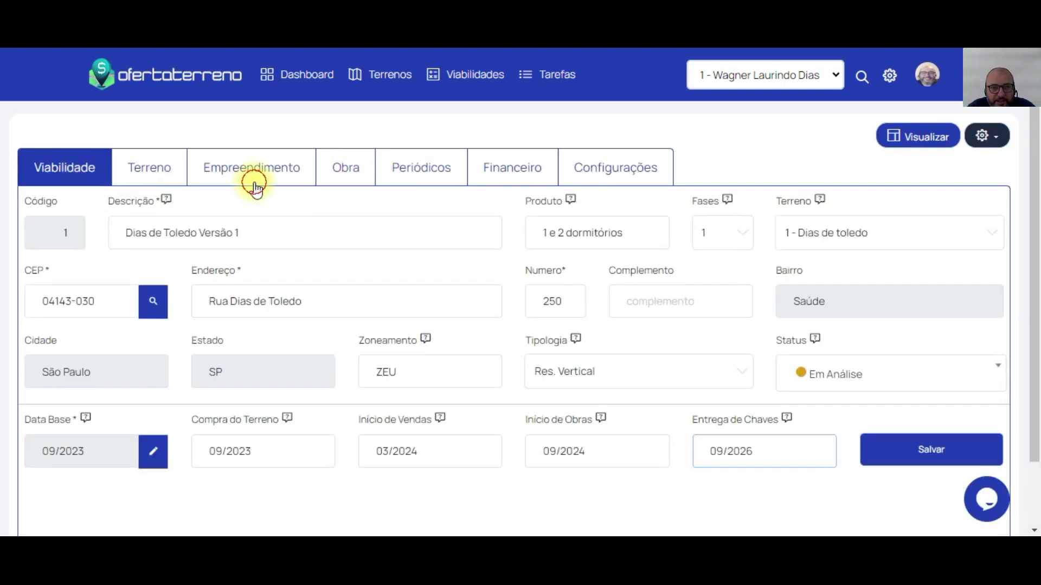
Step: Reopen the um dormitório sales table from the Empreendimento structures and check the 01/09/2026 value in its Fluxo da Estrutura
left_click(253, 174)
left_click(893, 327)
scroll(654, 409, "down", 10)
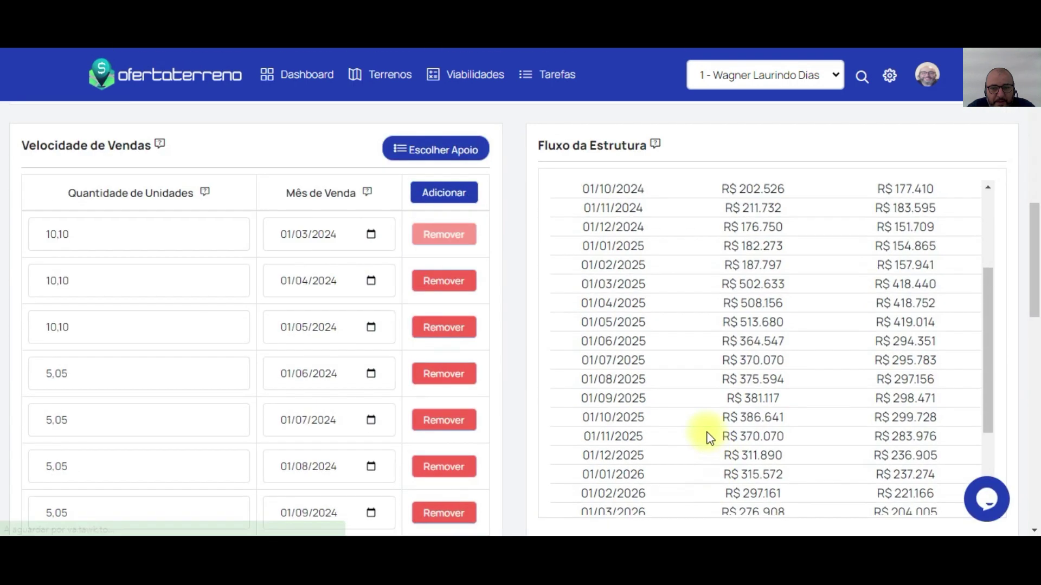
left_click_drag(574, 488, 799, 491)
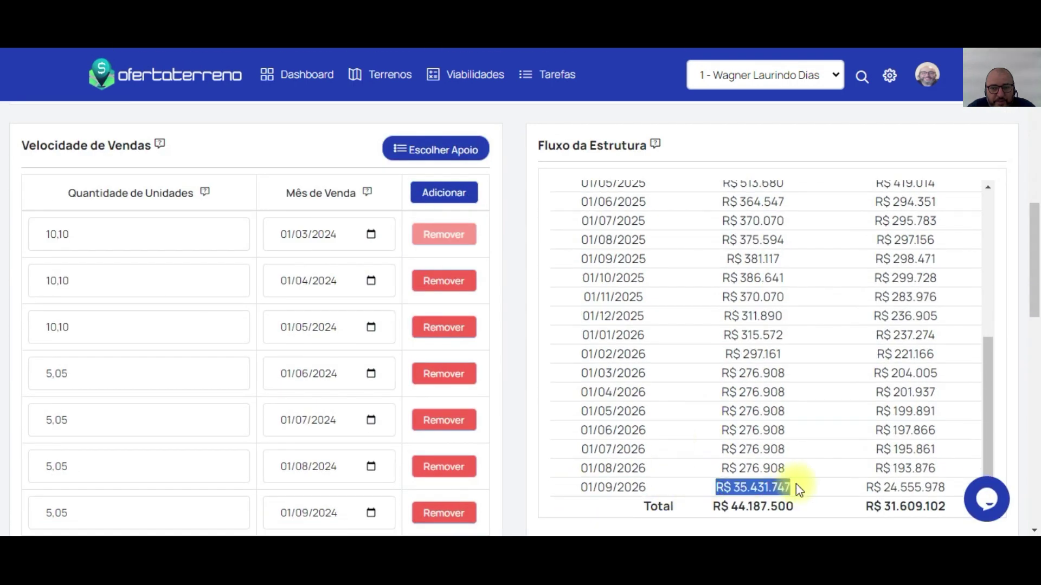
scroll(832, 492, "up", 10)
scroll(1008, 437, "up", 4)
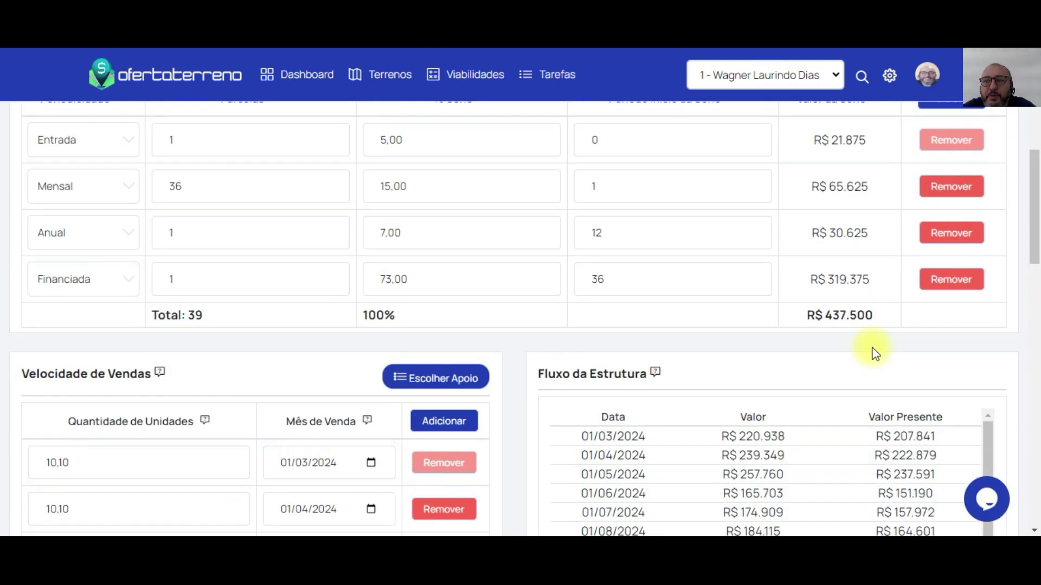